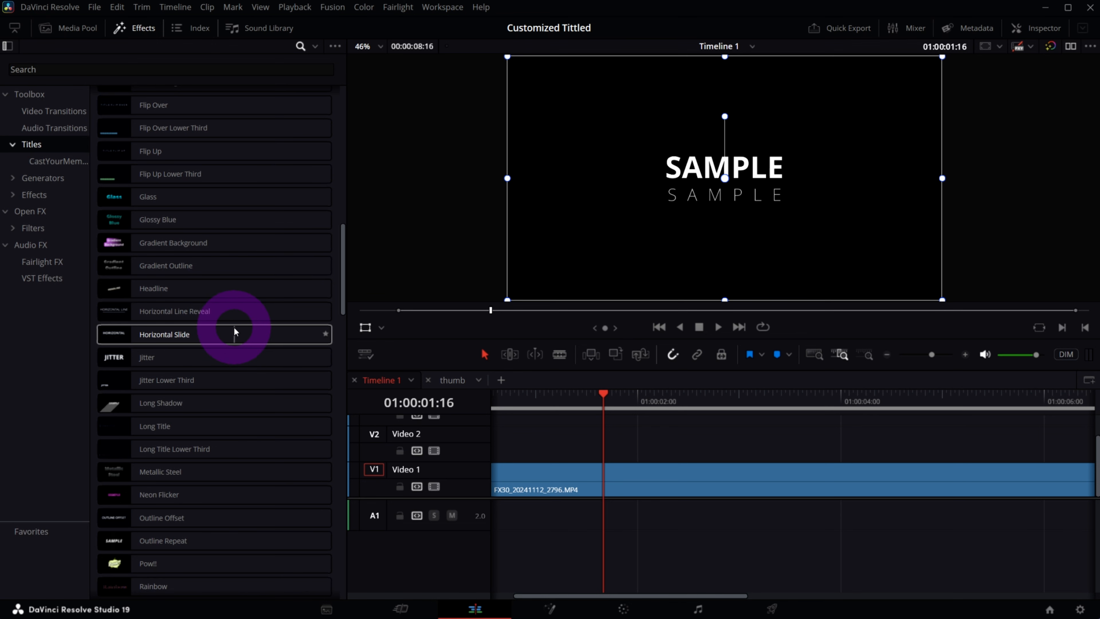
Place the Fade On title on Video 2 above the clip and play it back
{"action": "scroll", "coordinate": [227, 418], "scroll_direction": "up", "scroll_amount": 5}
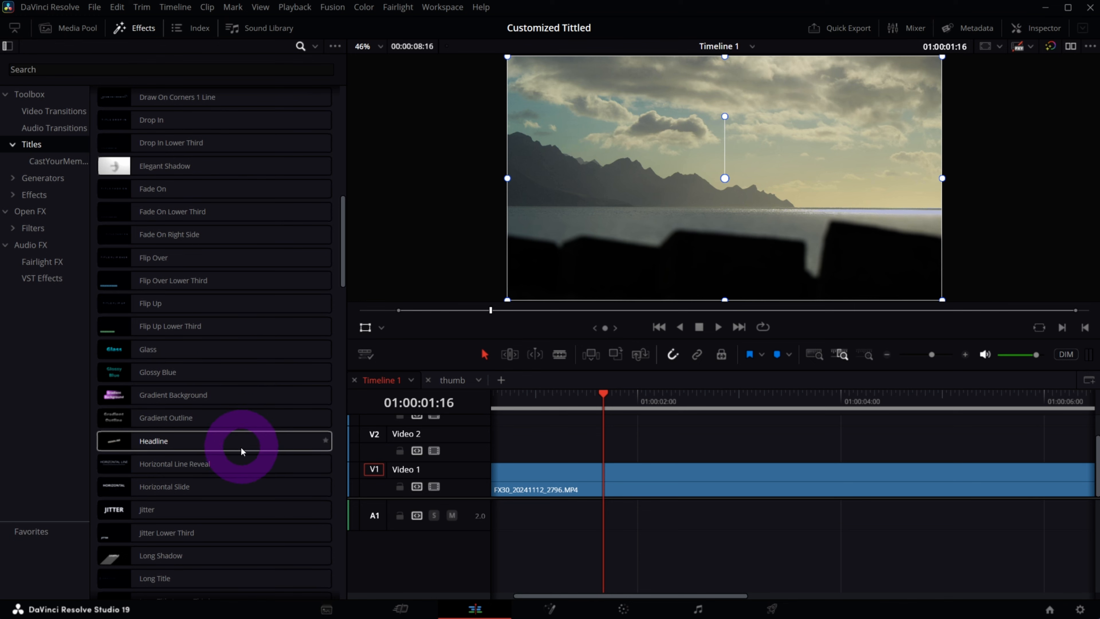
{"action": "left_click_drag", "start_coordinate": [183, 194], "coordinate": [559, 433]}
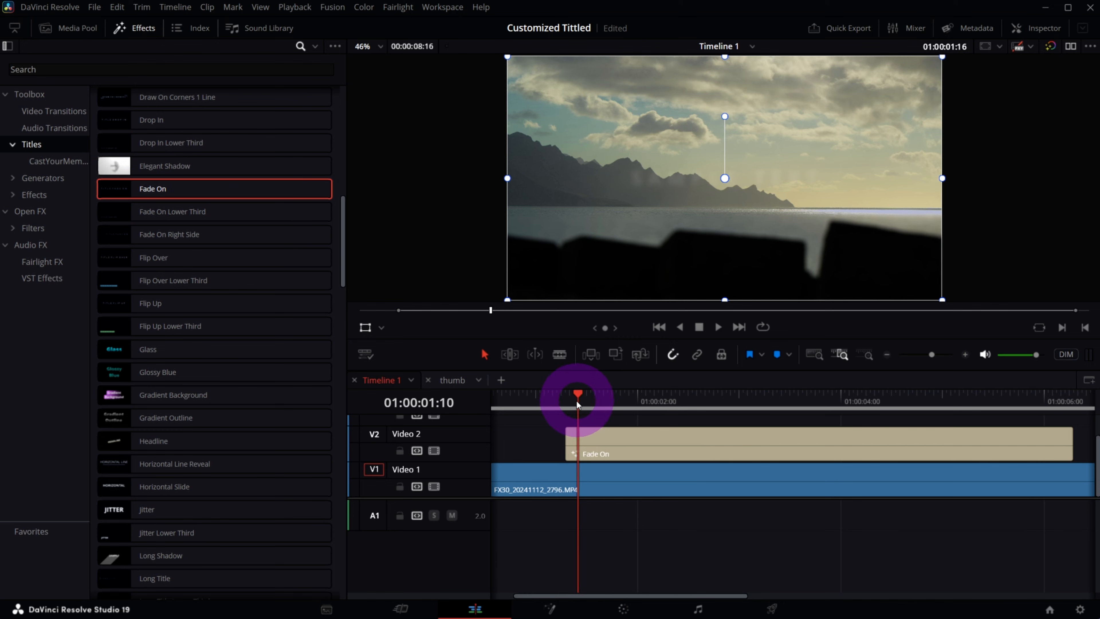
{"action": "key", "text": "space"}
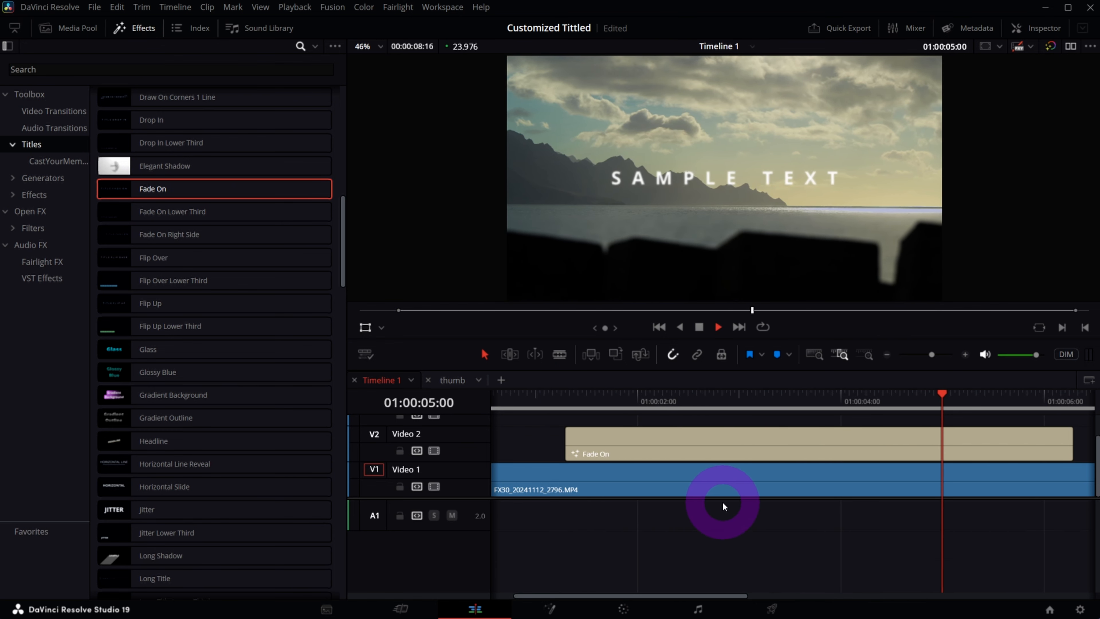
{"action": "key", "text": "space"}
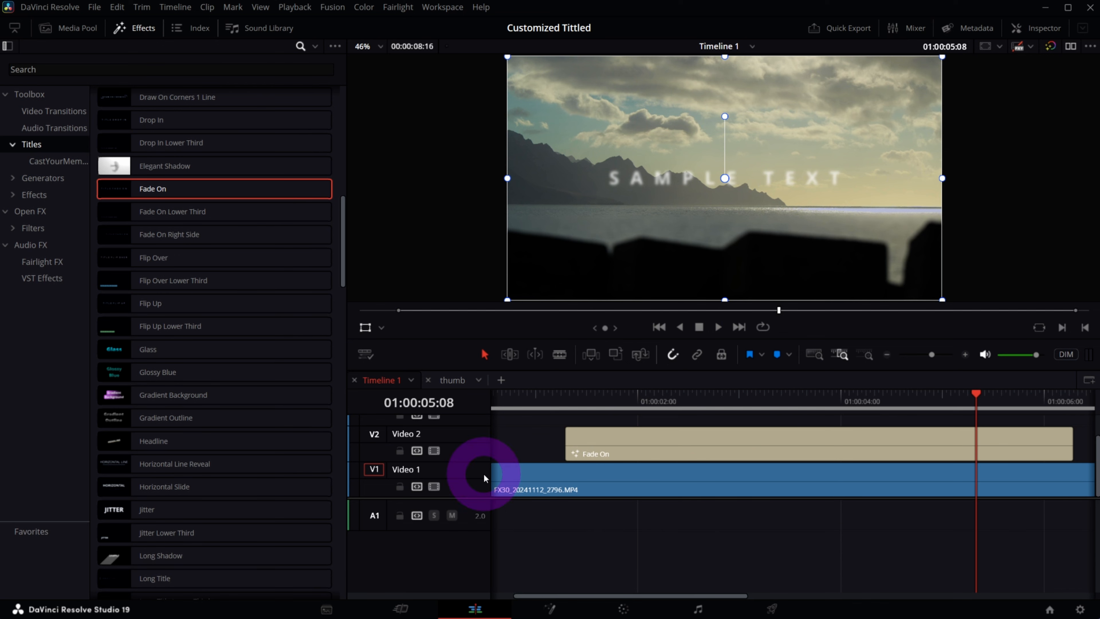
Hide the effects library, open the Fade On title's properties and replace its text with TRAVEL VIDEO
{"action": "left_click", "coordinate": [132, 28]}
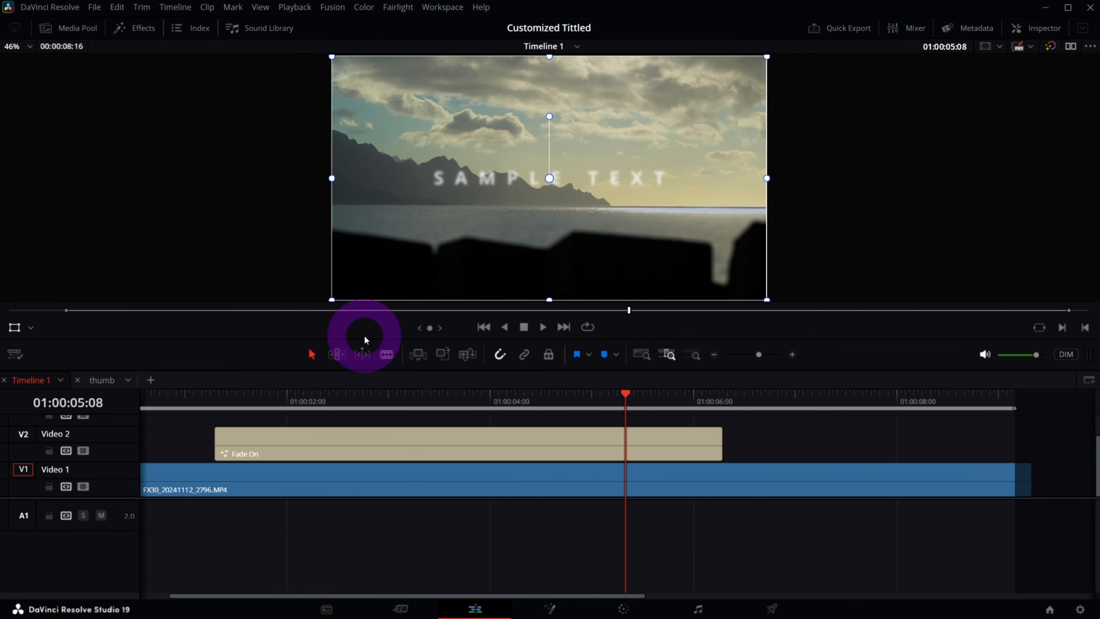
{"action": "left_click", "coordinate": [442, 431]}
{"action": "left_click", "coordinate": [1037, 27]}
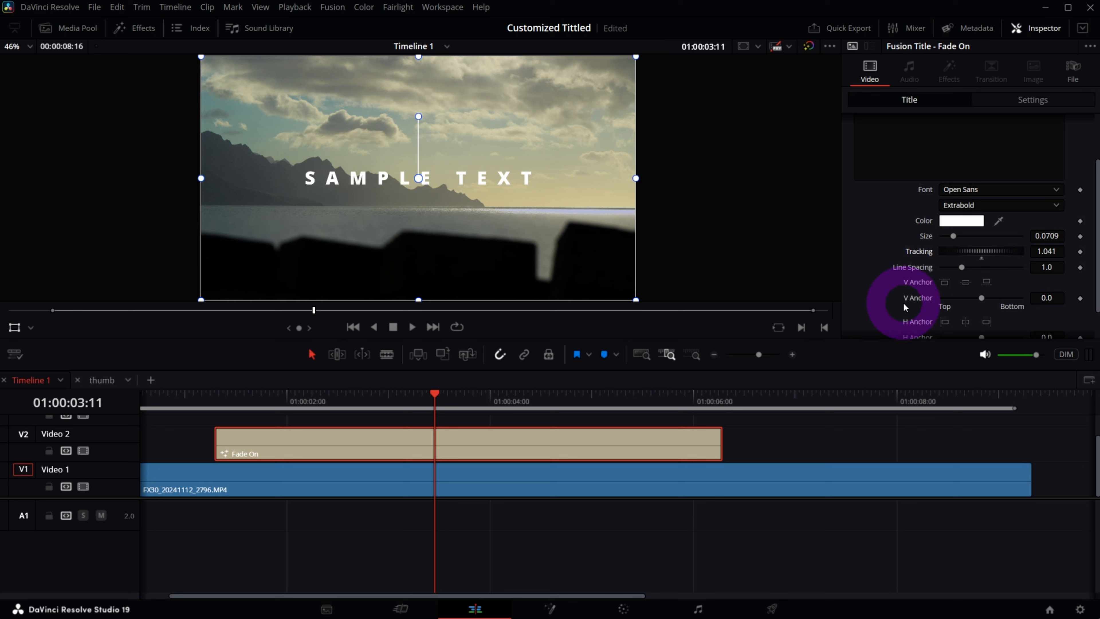
{"action": "scroll", "coordinate": [905, 290], "scroll_direction": "down", "scroll_amount": 2}
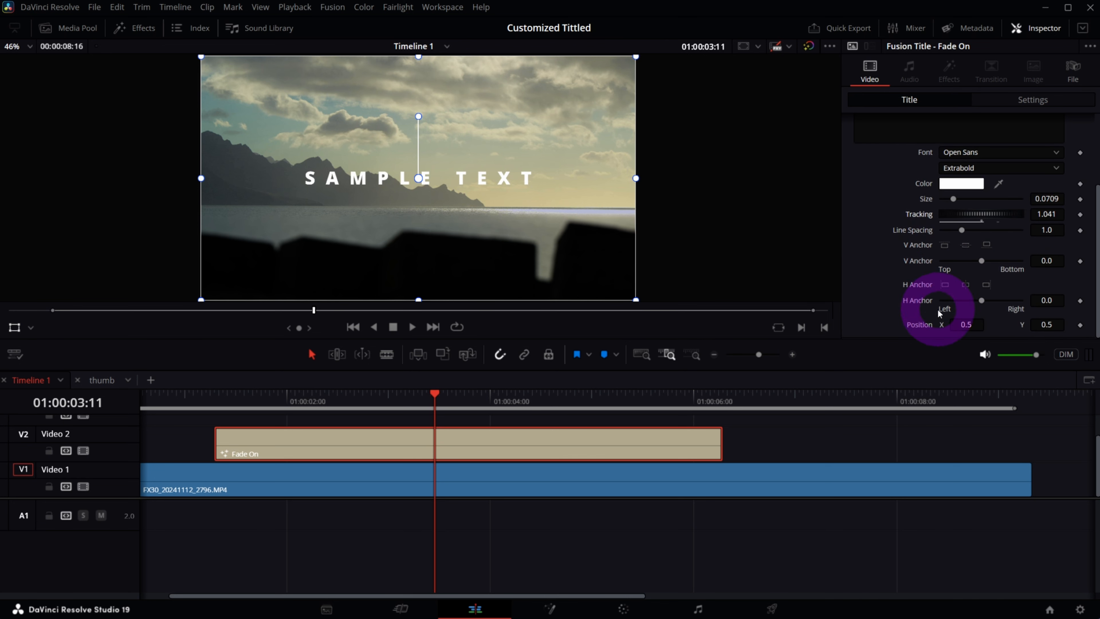
{"action": "scroll", "coordinate": [879, 287], "scroll_direction": "up", "scroll_amount": 1}
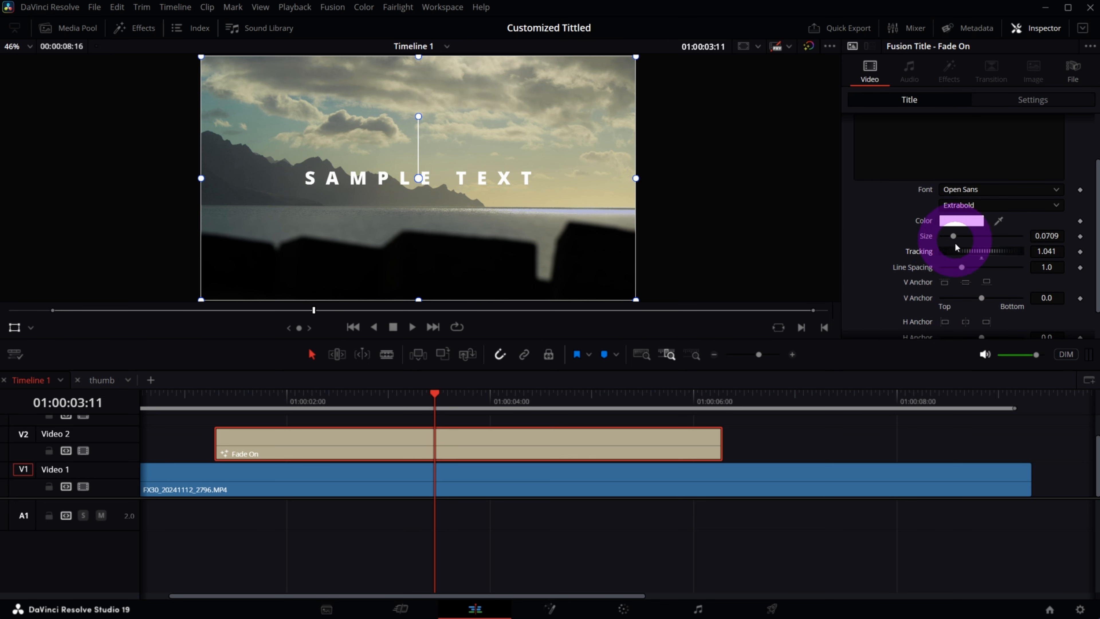
{"action": "scroll", "coordinate": [918, 260], "scroll_direction": "up", "scroll_amount": 2}
{"action": "left_click", "coordinate": [912, 235]}
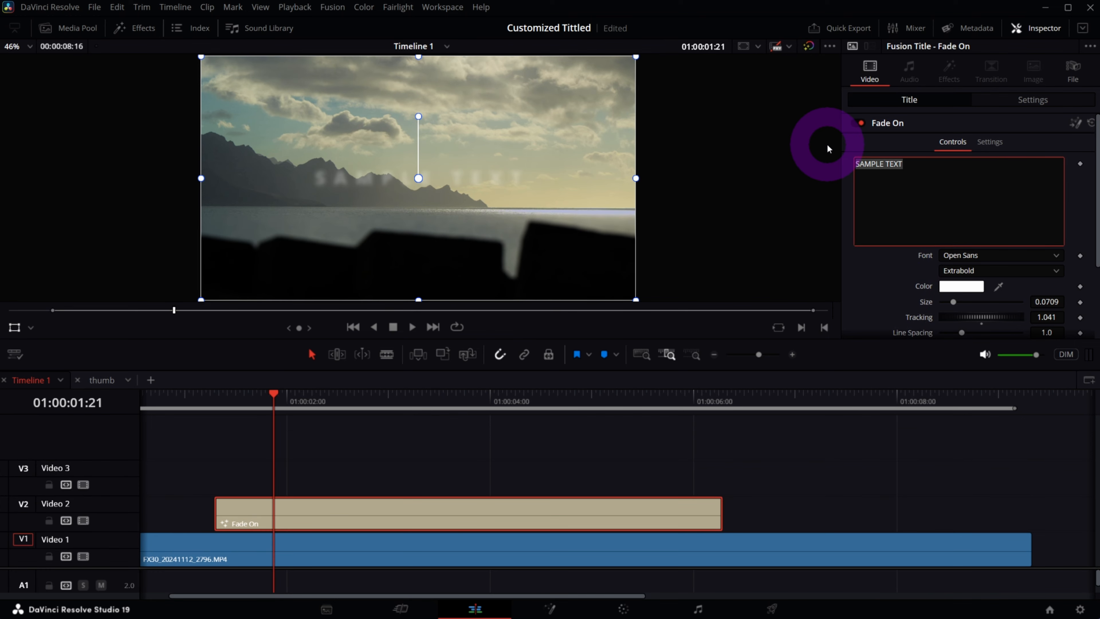
{"action": "type", "text": "TR"}
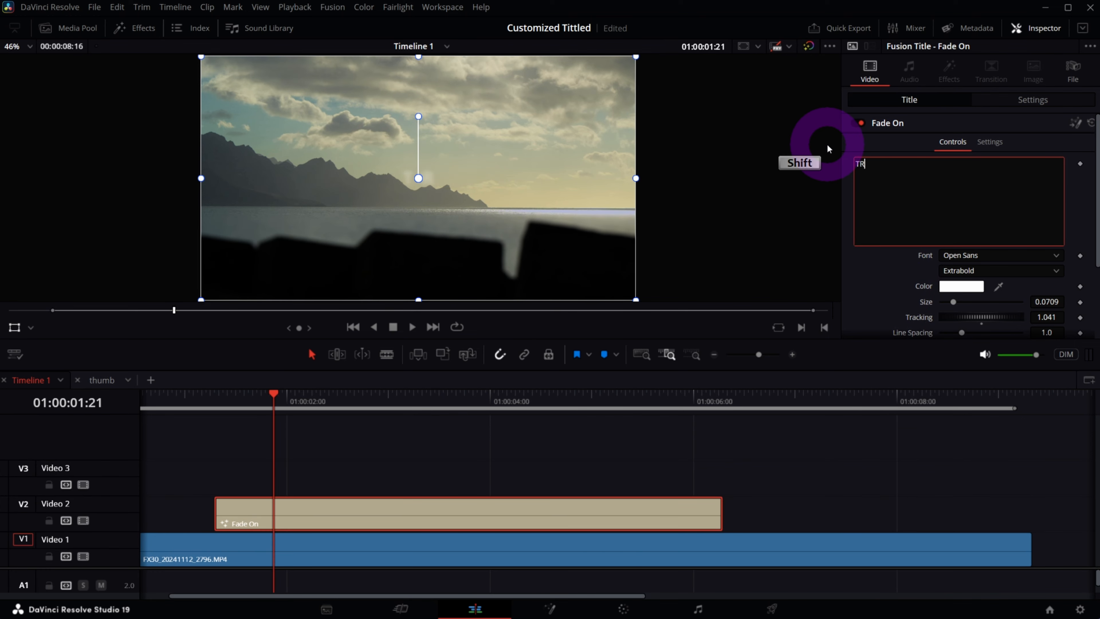
{"action": "type", "text": "AVEL VIDEO"}
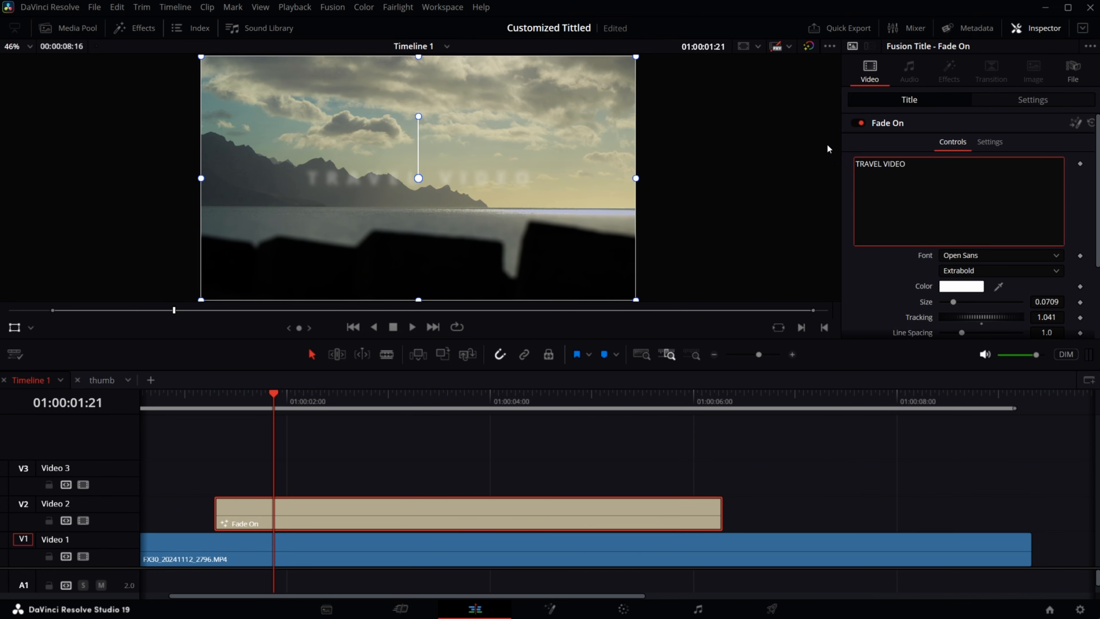
Set the title's size to 0.0803 and preview the title over the footage
{"action": "left_click", "coordinate": [923, 300]}
{"action": "left_click", "coordinate": [468, 394]}
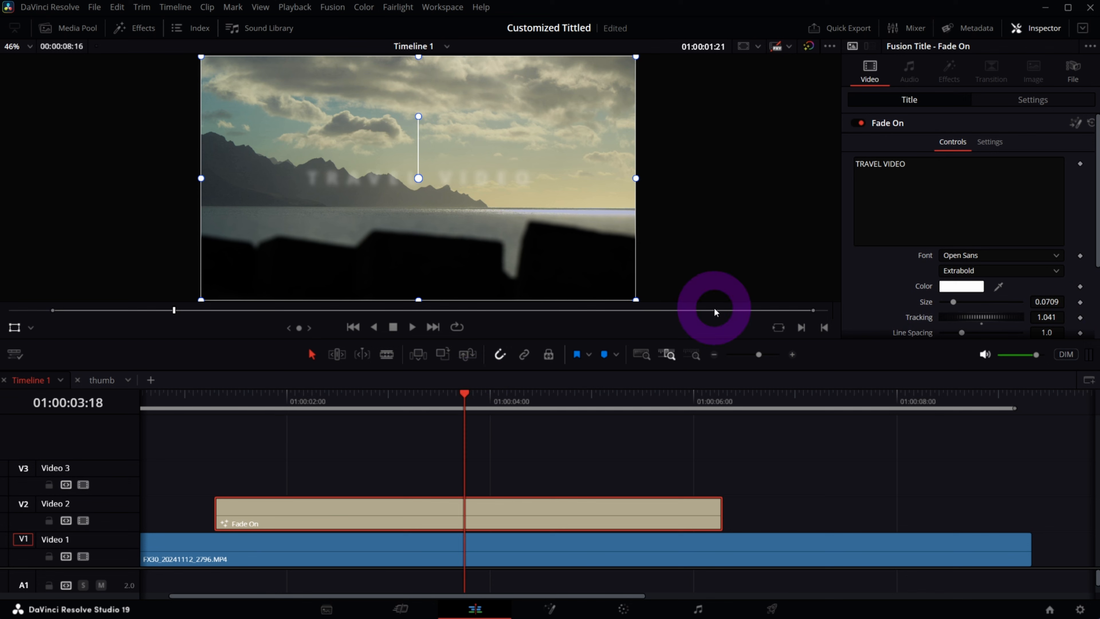
{"action": "left_click_drag", "start_coordinate": [1051, 300], "coordinate": [1083, 306]}
{"action": "scroll", "coordinate": [862, 237], "scroll_direction": "down", "scroll_amount": 2}
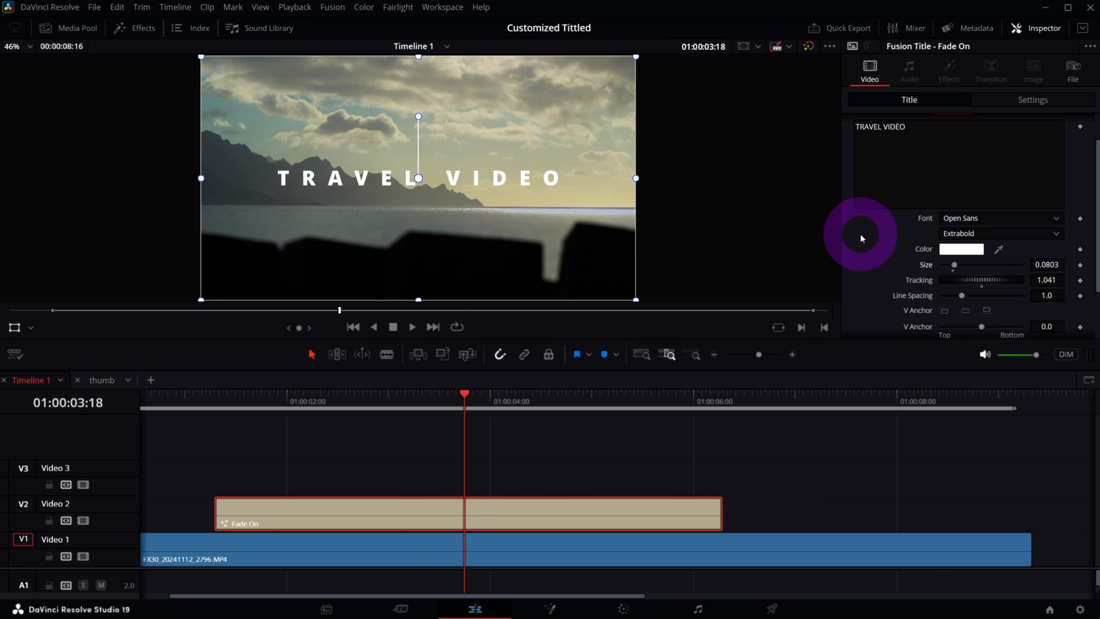
{"action": "key", "text": "space"}
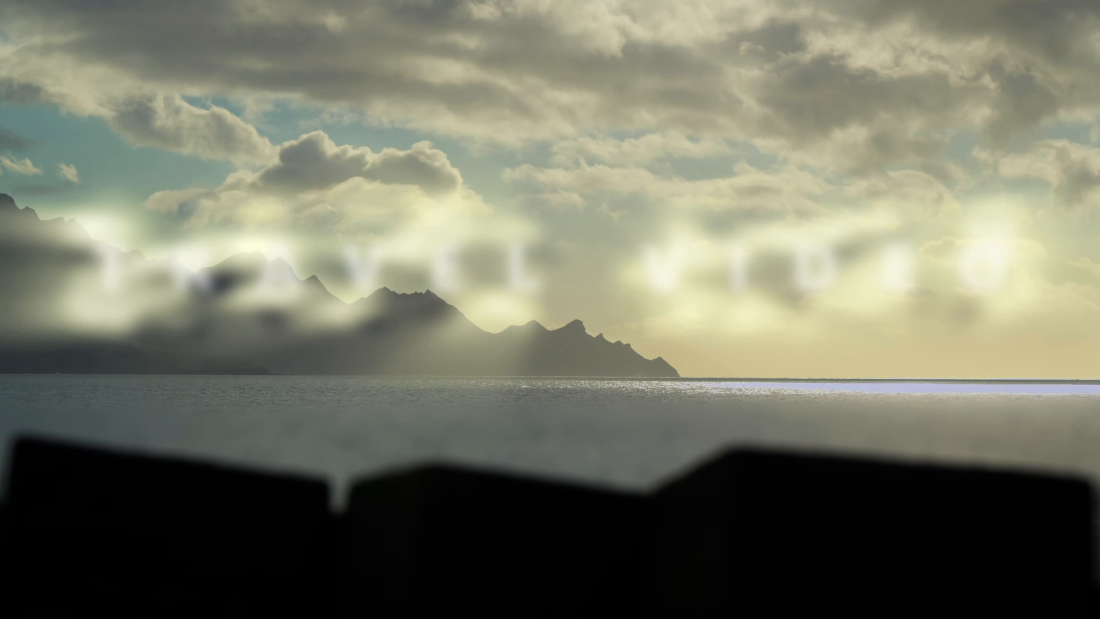
{"action": "left_click", "coordinate": [331, 513]}
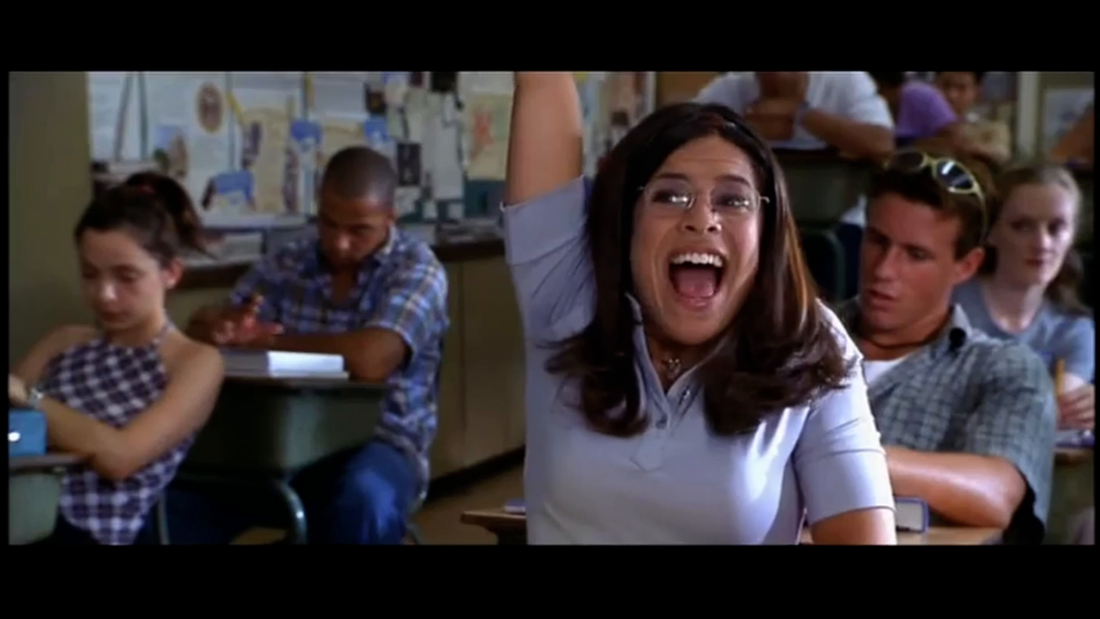
{"action": "left_click", "coordinate": [337, 524]}
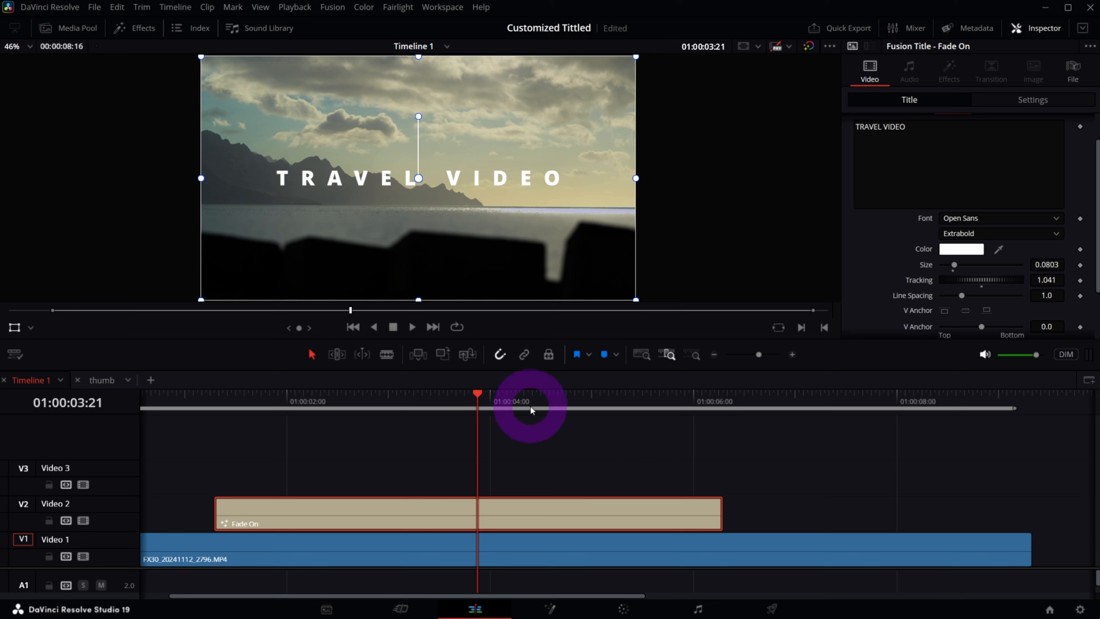
Open the Fade On title in the Fusion page and hide the Inspector and the effects library
{"action": "scroll", "coordinate": [929, 239], "scroll_direction": "up", "scroll_amount": 2}
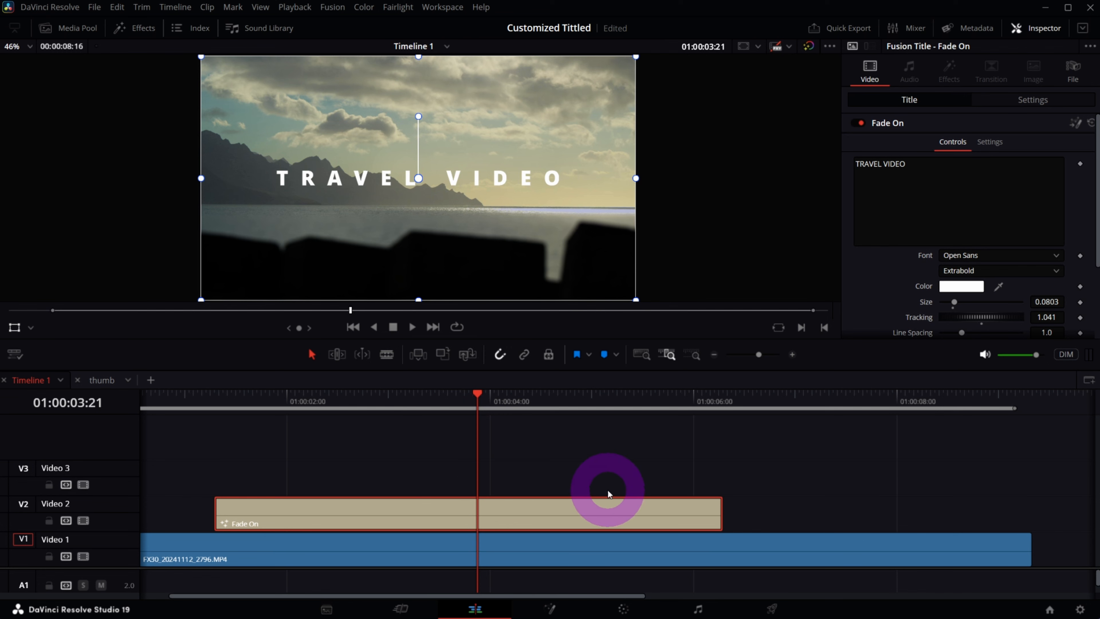
{"action": "left_click", "coordinate": [1077, 125]}
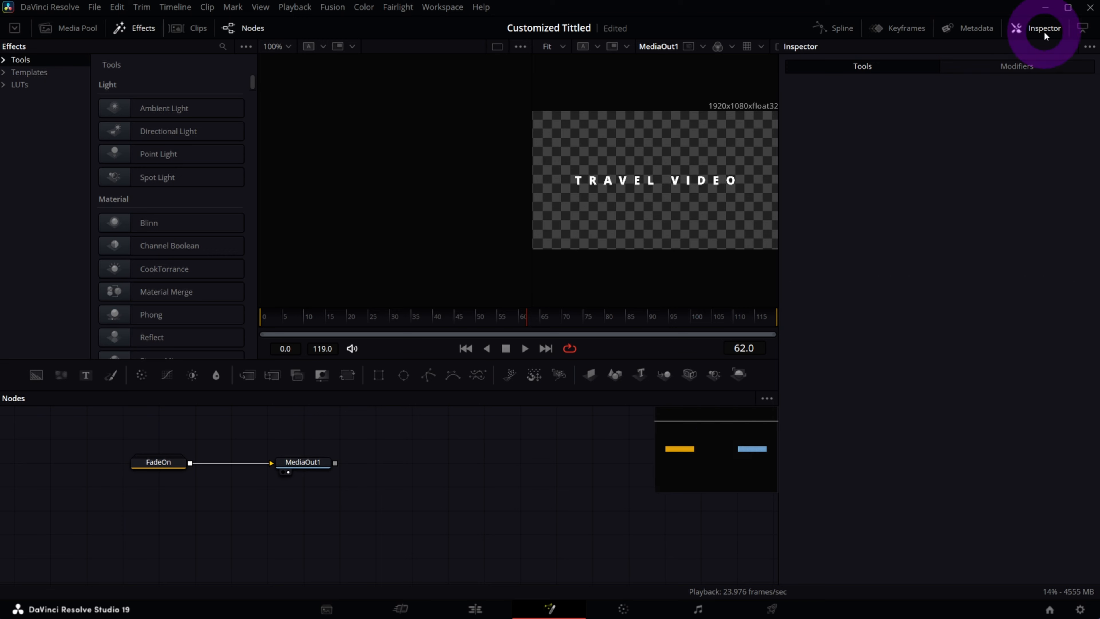
{"action": "left_click", "coordinate": [1018, 29]}
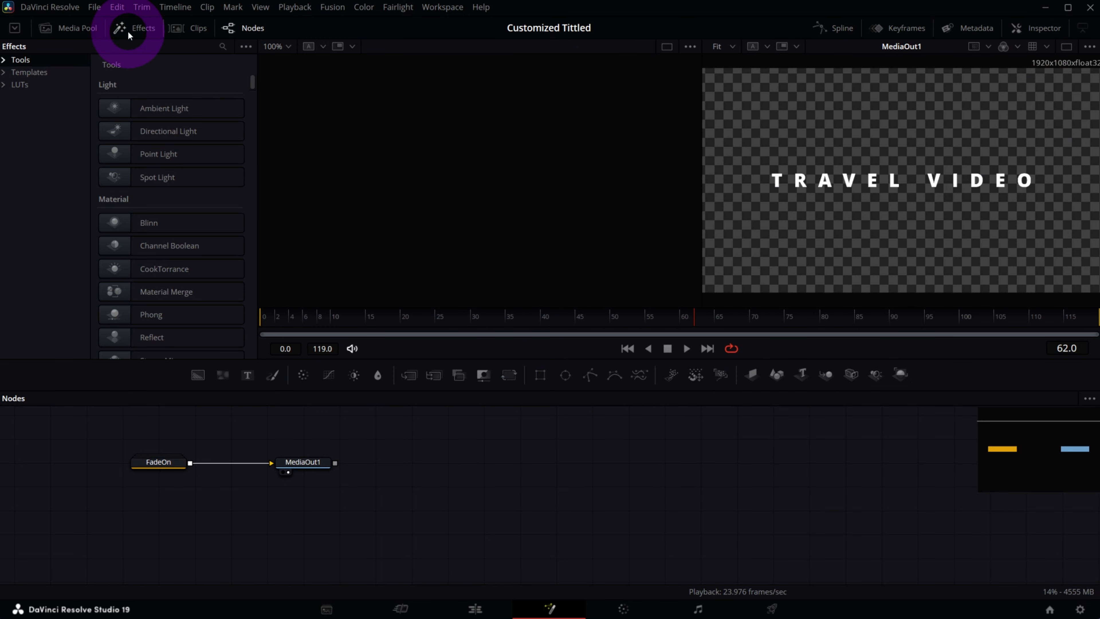
{"action": "left_click", "coordinate": [130, 29]}
Move MediaOut1 farther from the FadeOn node and ungroup FadeOn into its individual nodes
{"action": "left_click_drag", "start_coordinate": [417, 484], "coordinate": [701, 565]}
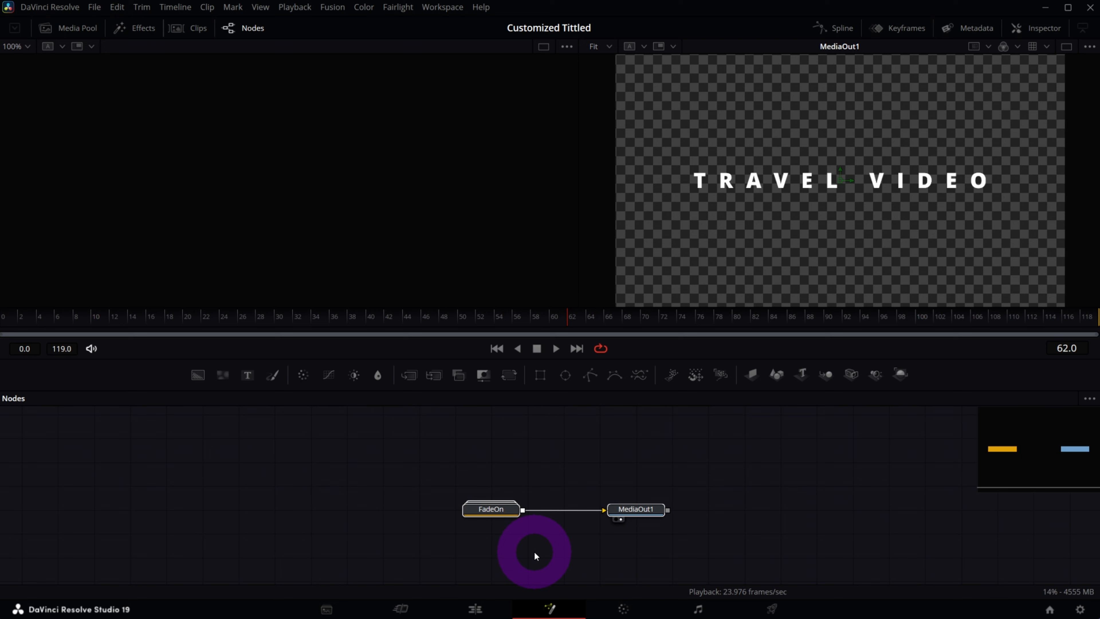
{"action": "left_click", "coordinate": [636, 513]}
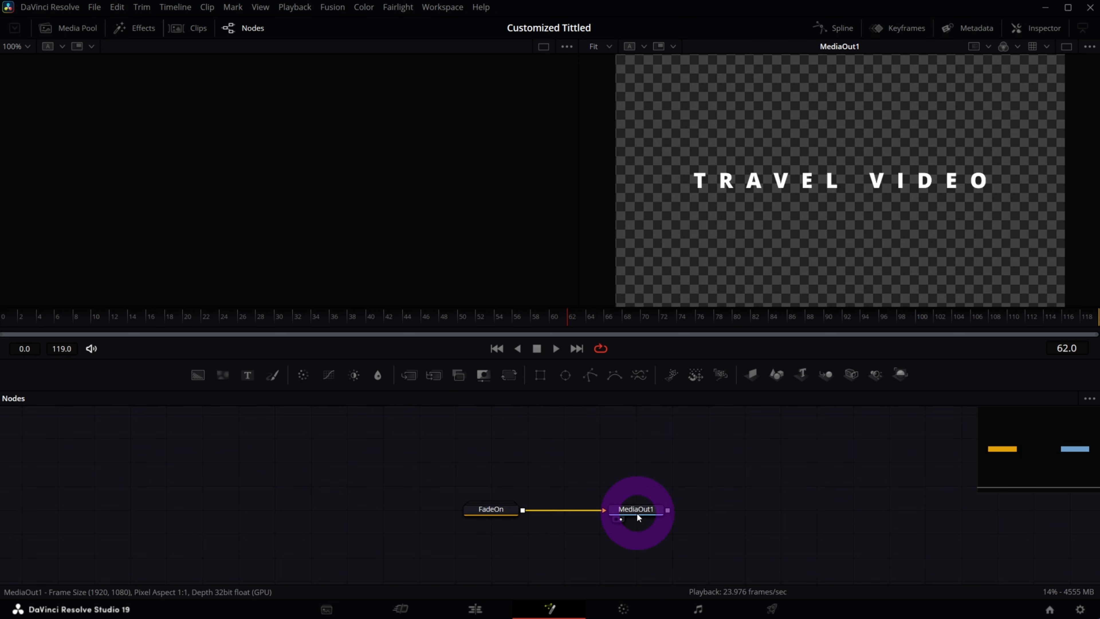
{"action": "left_click_drag", "start_coordinate": [636, 512], "coordinate": [745, 507]}
{"action": "left_click", "coordinate": [488, 509]}
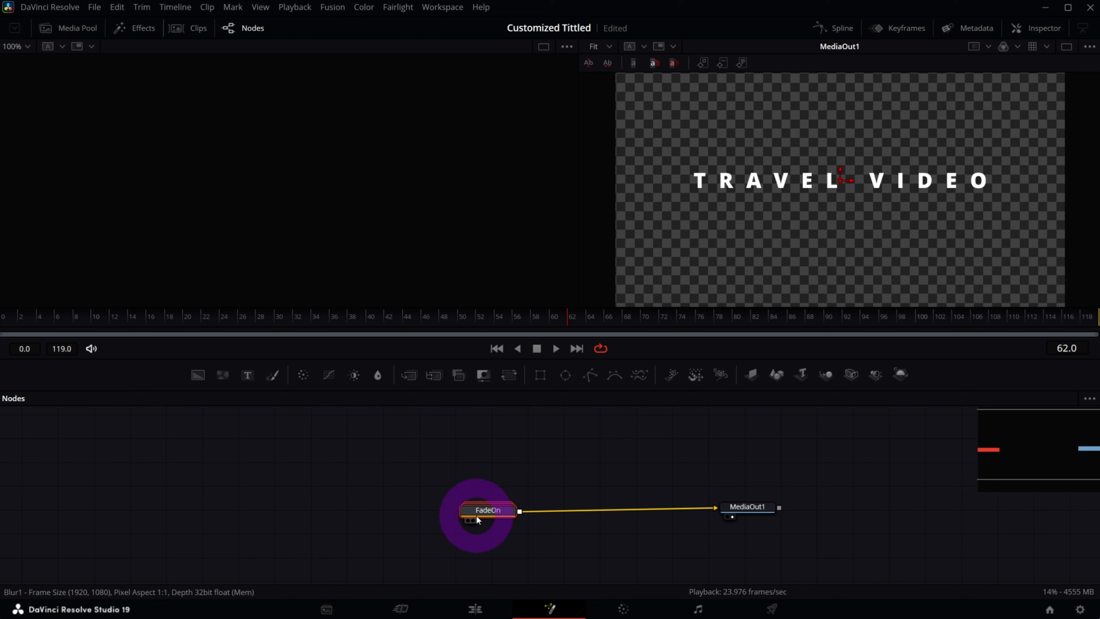
{"action": "right_click", "coordinate": [476, 515]}
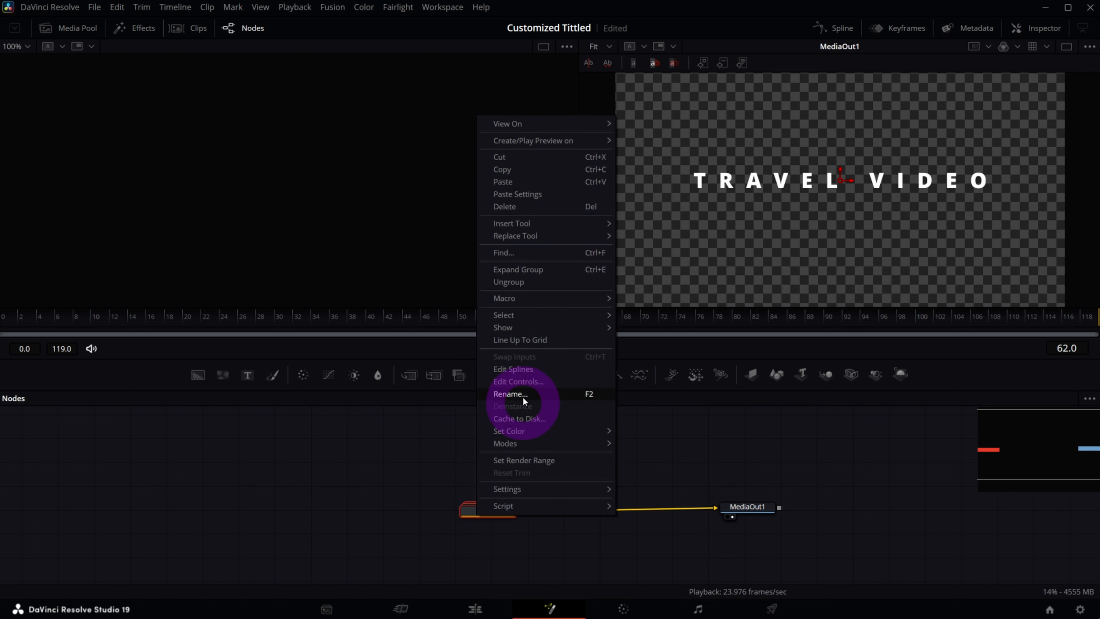
{"action": "left_click", "coordinate": [510, 282]}
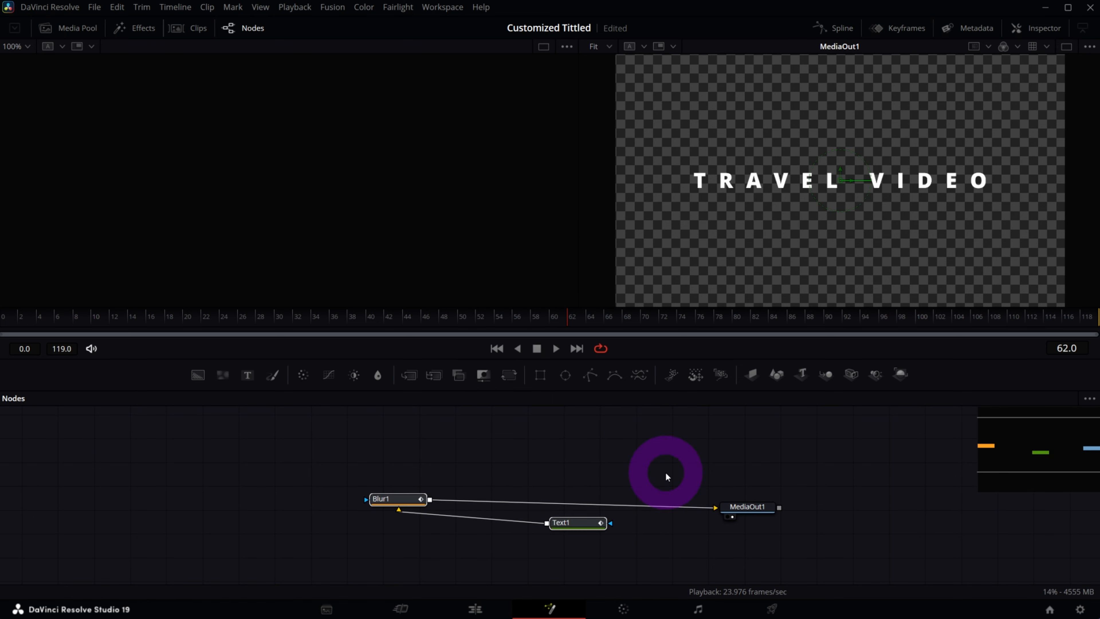
Arrange the ungrouped nodes in a row with Text1 first and Blur1 between it and MediaOut1
{"action": "left_click_drag", "start_coordinate": [551, 551], "coordinate": [557, 573]}
{"action": "left_click_drag", "start_coordinate": [384, 524], "coordinate": [470, 508]}
{"action": "left_click_drag", "start_coordinate": [545, 540], "coordinate": [357, 505]}
{"action": "left_click_drag", "start_coordinate": [467, 508], "coordinate": [484, 506]}
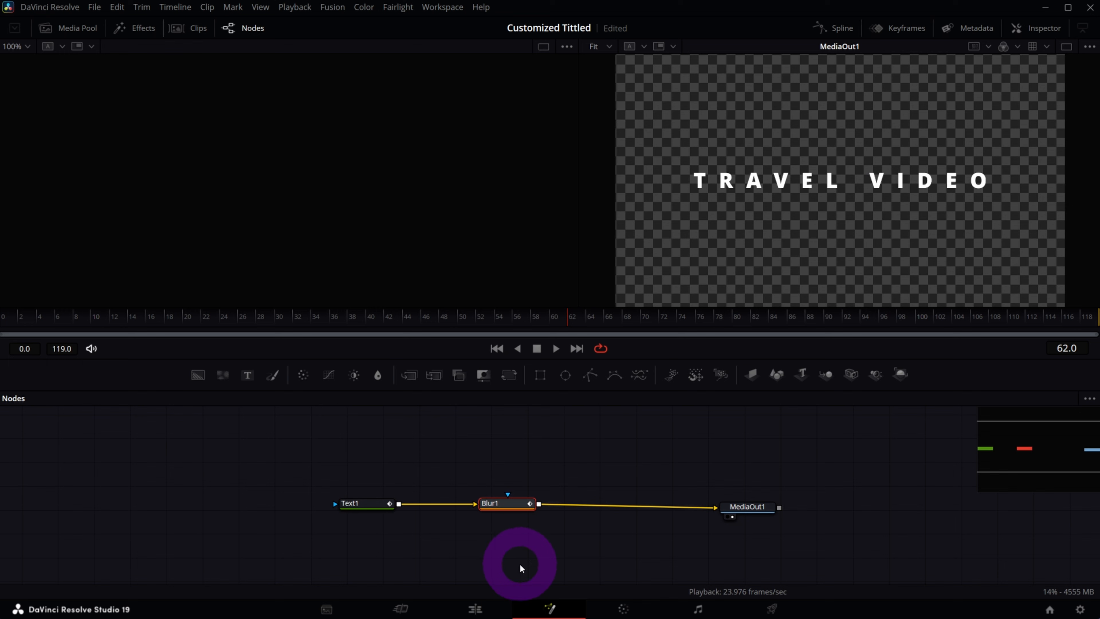
{"action": "left_click_drag", "start_coordinate": [363, 514], "coordinate": [355, 512]}
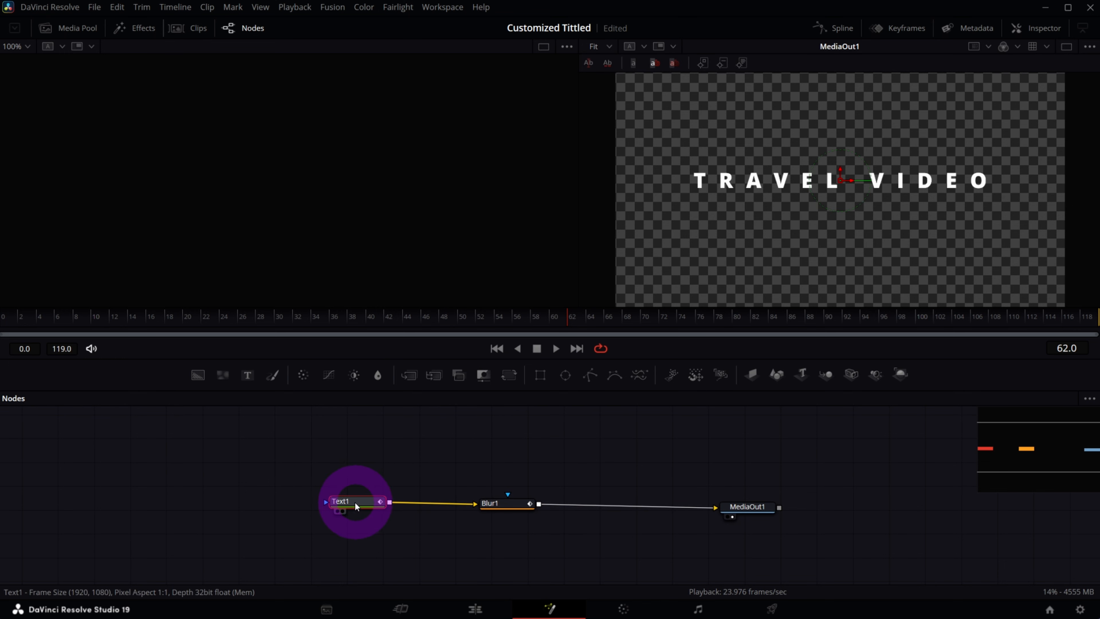
Show the Inspector for Text1 and examine its text and layout settings
{"action": "left_click", "coordinate": [1039, 29]}
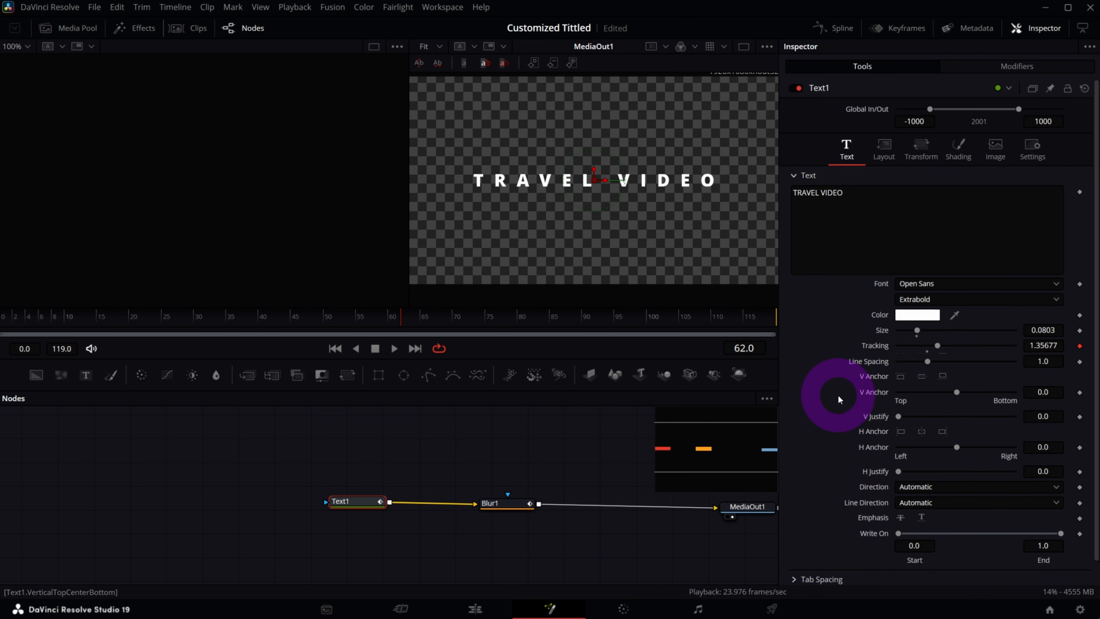
{"action": "left_click", "coordinate": [880, 148]}
{"action": "left_click", "coordinate": [847, 148]}
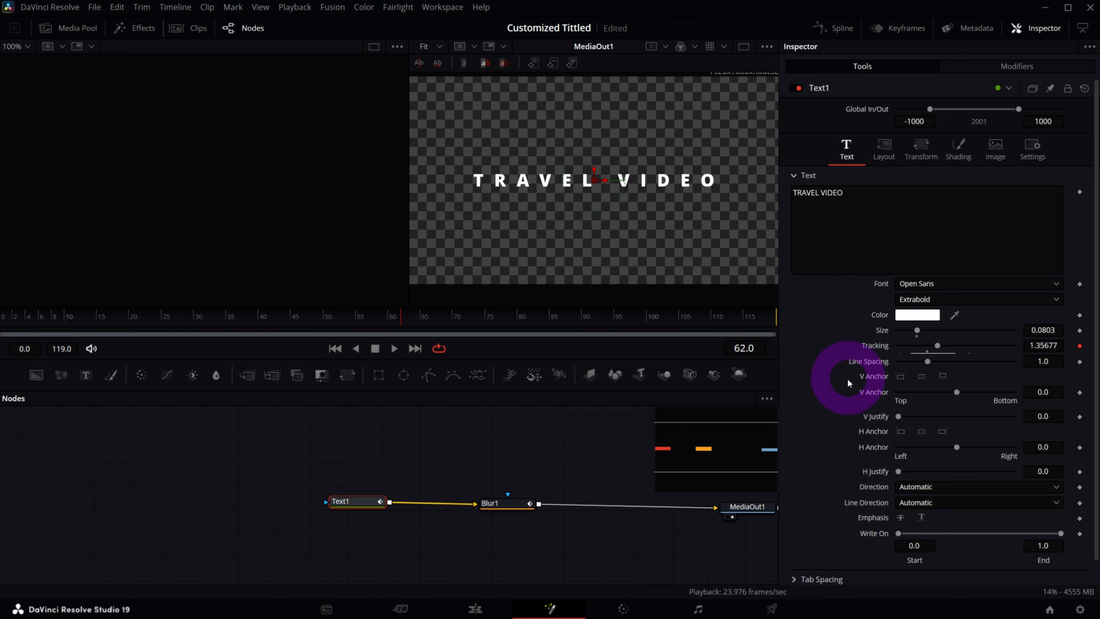
Select Blur1, scrub through the title and inspect the Anim Curves modifier on its Blur Size
{"action": "left_click", "coordinate": [494, 503]}
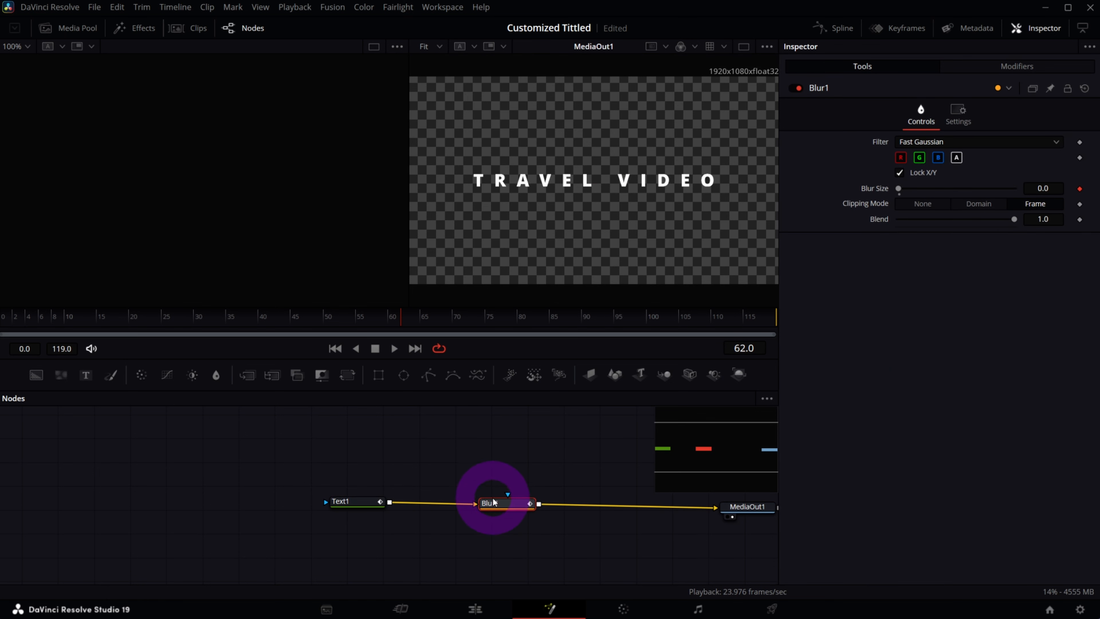
{"action": "mouse_move", "coordinate": [494, 500]}
{"action": "left_mouse_down"}
{"action": "mouse_move", "coordinate": [492, 511]}
{"action": "mouse_move", "coordinate": [505, 510]}
{"action": "left_mouse_up"}
{"action": "left_click_drag", "start_coordinate": [667, 448], "coordinate": [719, 454]}
{"action": "left_click_drag", "start_coordinate": [48, 328], "coordinate": [610, 332]}
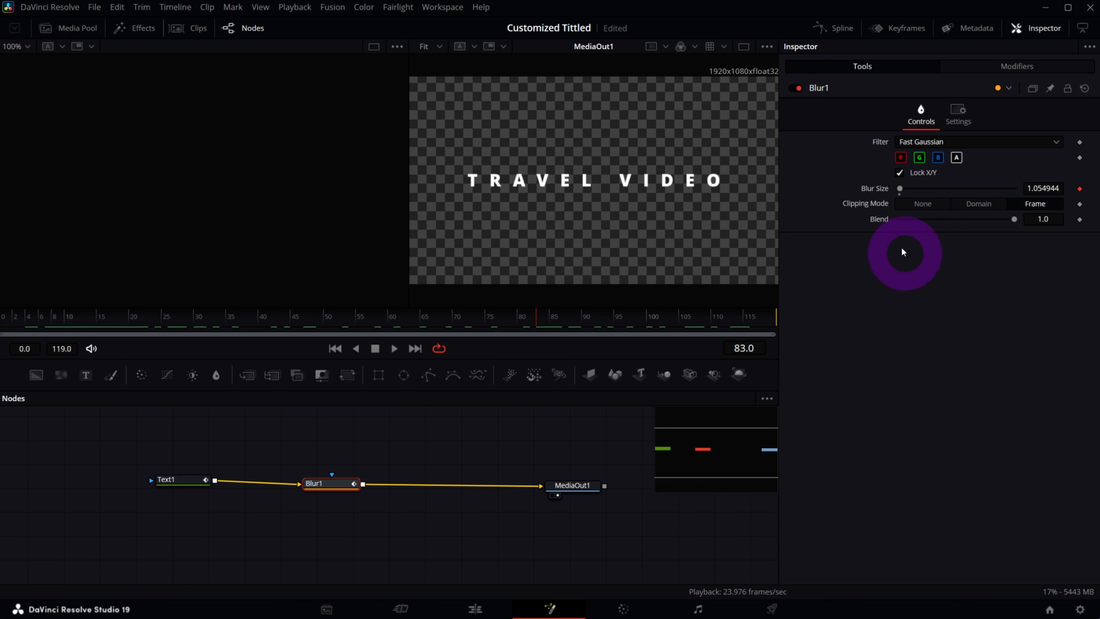
{"action": "left_click", "coordinate": [1003, 66]}
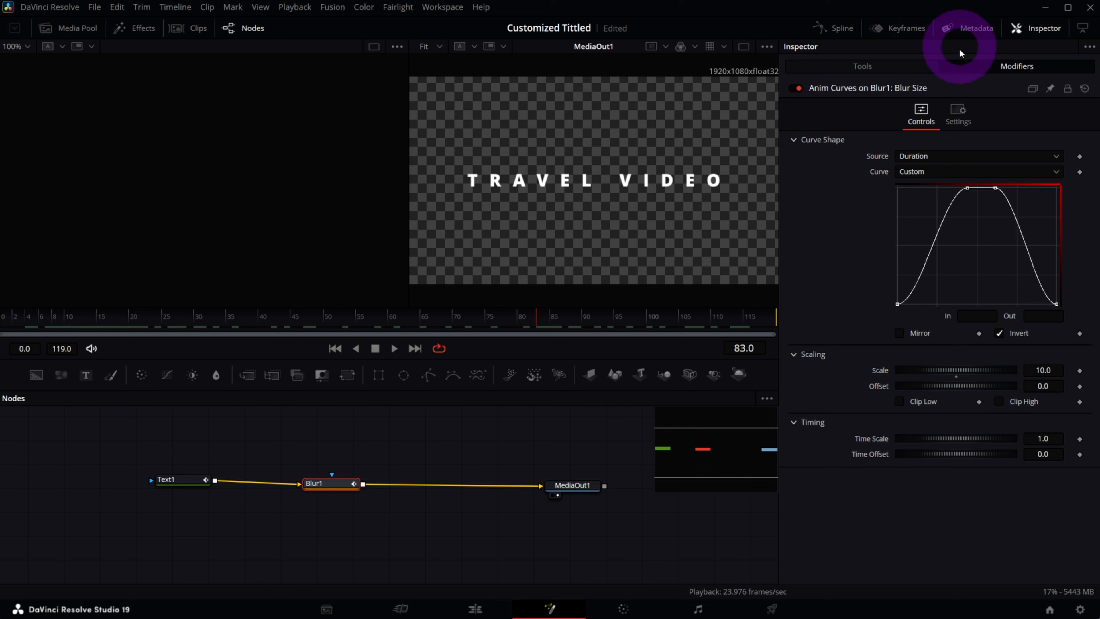
{"action": "left_click", "coordinate": [861, 66]}
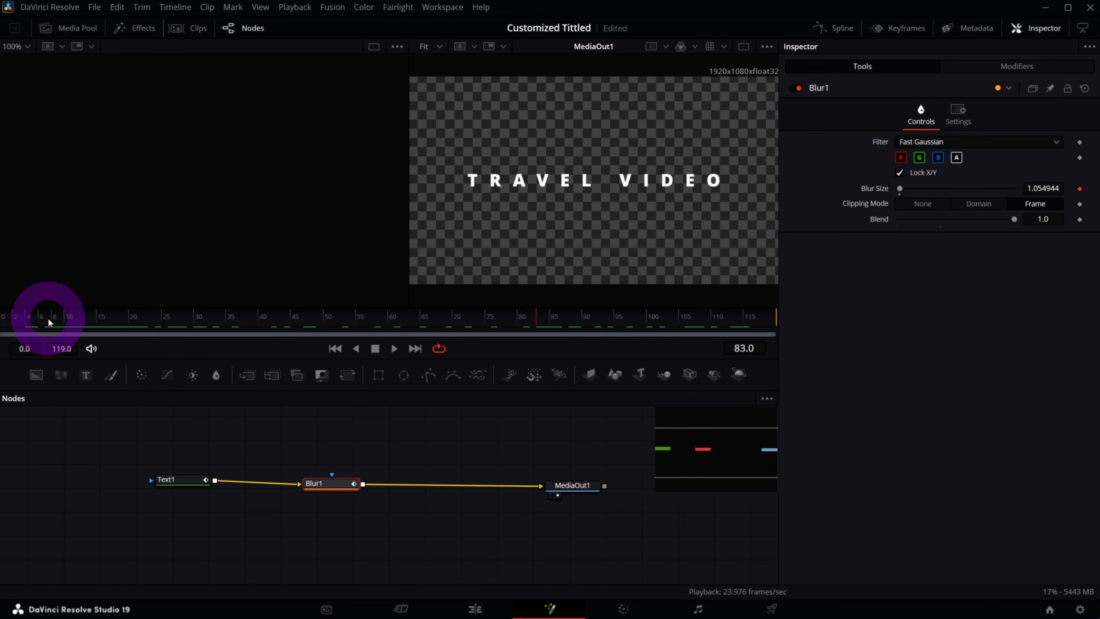
Scrub through the title to frame 115 to check Blur1's changing Blur Size, and reopen its Anim Curves modifier
{"action": "left_click_drag", "start_coordinate": [49, 323], "coordinate": [425, 322]}
{"action": "key", "text": "Right"}
{"action": "key", "text": "Right"}
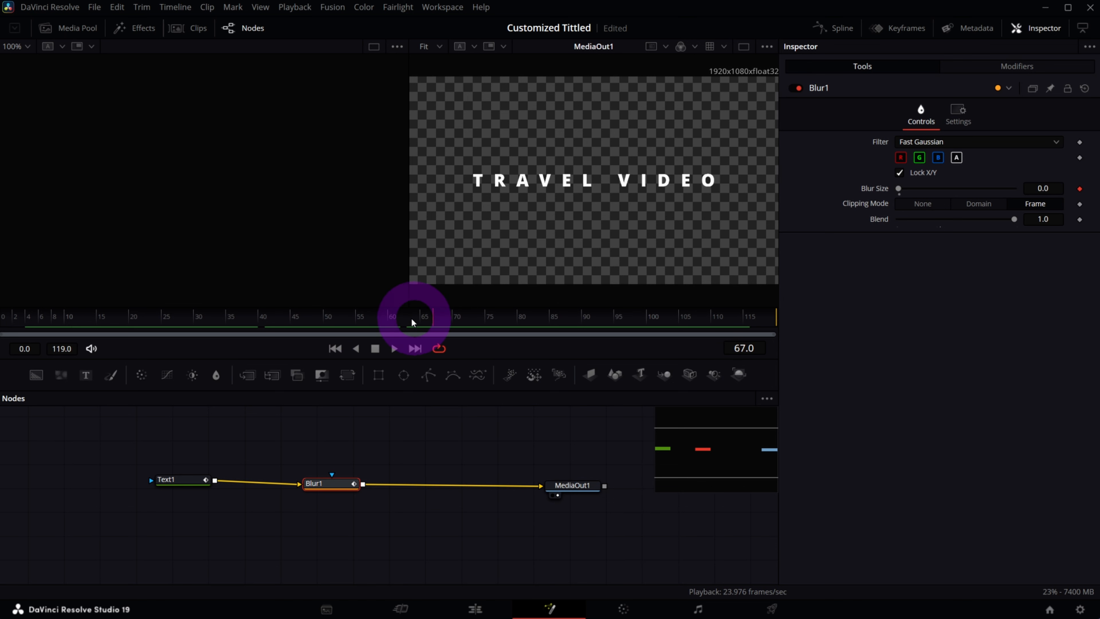
{"action": "left_click_drag", "start_coordinate": [415, 323], "coordinate": [693, 315]}
{"action": "mouse_move", "coordinate": [741, 313]}
{"action": "left_mouse_down"}
{"action": "mouse_move", "coordinate": [778, 320]}
{"action": "mouse_move", "coordinate": [743, 319]}
{"action": "left_mouse_up"}
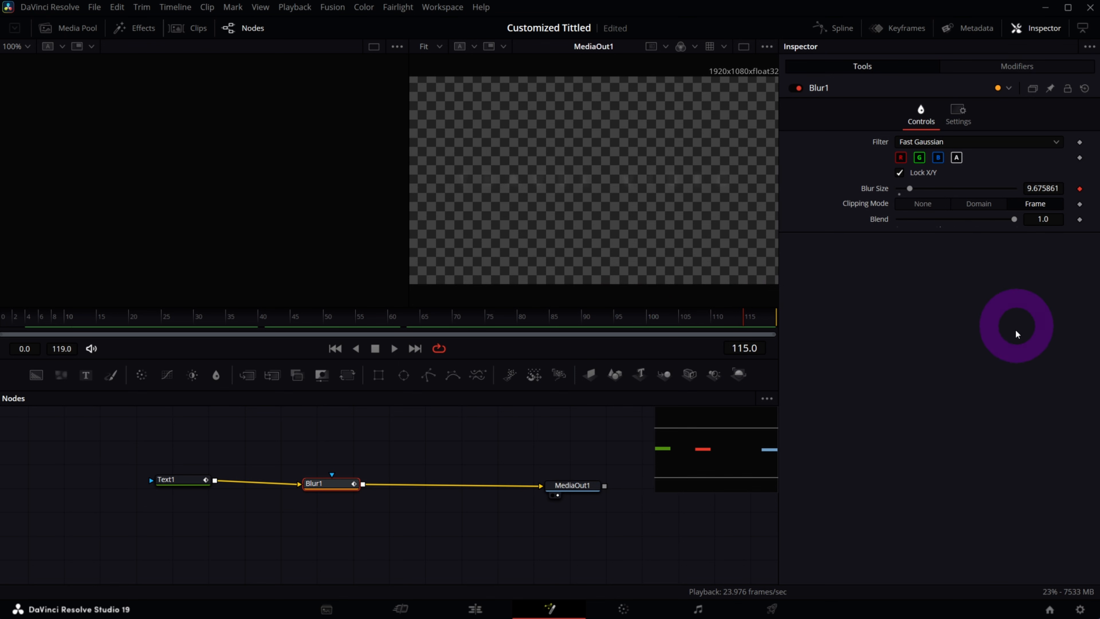
{"action": "left_click", "coordinate": [988, 66]}
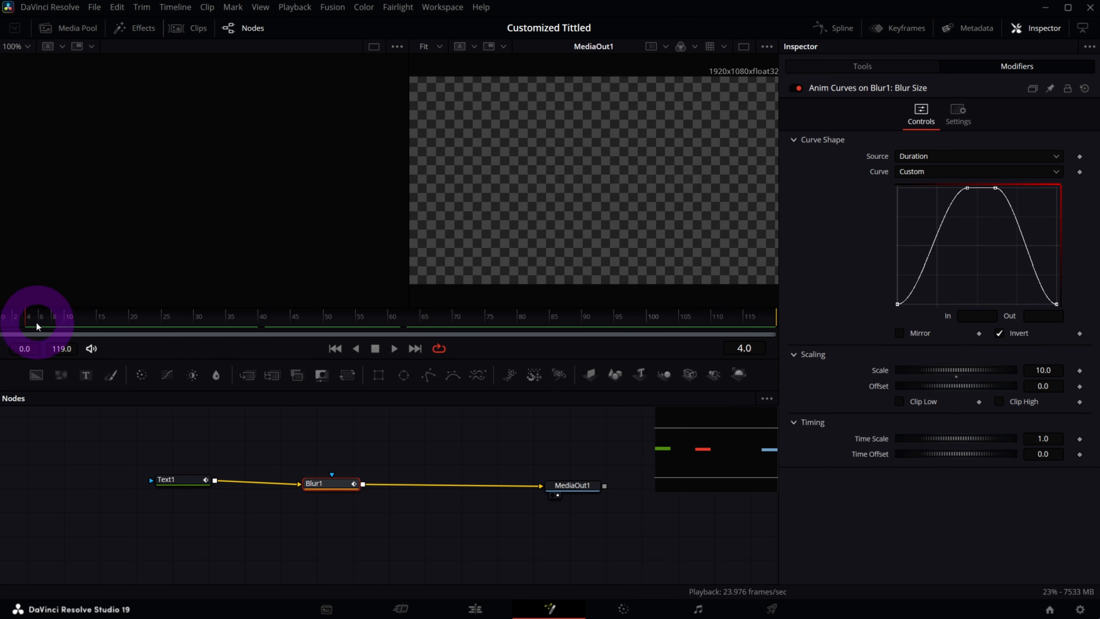
Scrub through the title with Blur1 and Text1 selected, and examine Text1's Character Spacing and Opacity modifiers
{"action": "left_click_drag", "start_coordinate": [23, 324], "coordinate": [543, 314]}
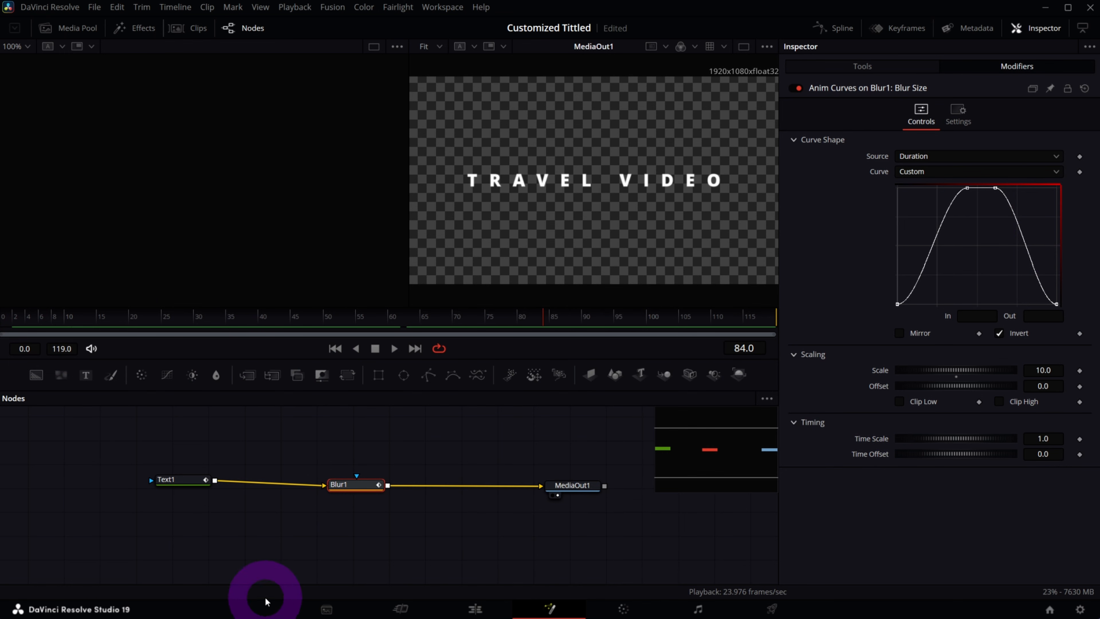
{"action": "left_click", "coordinate": [172, 484]}
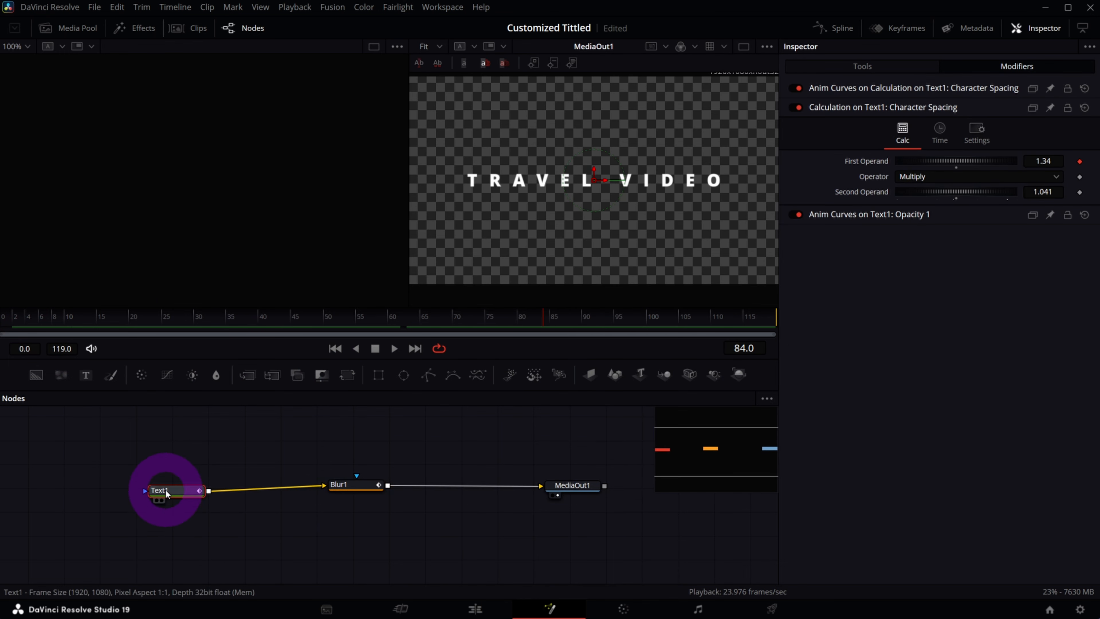
{"action": "left_click", "coordinate": [866, 65]}
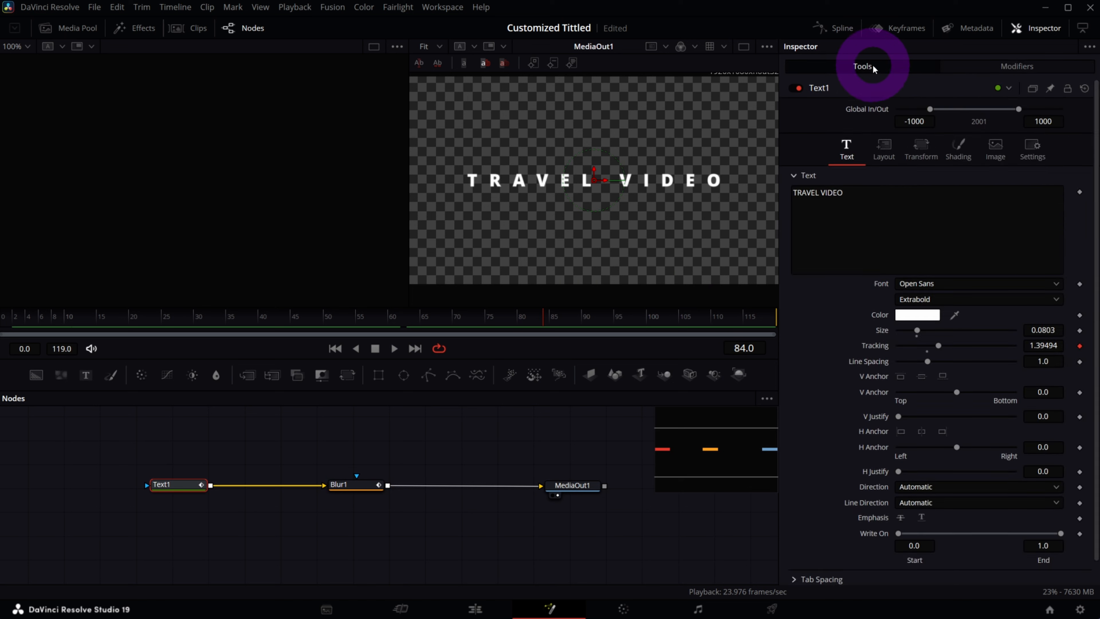
{"action": "left_click", "coordinate": [972, 66]}
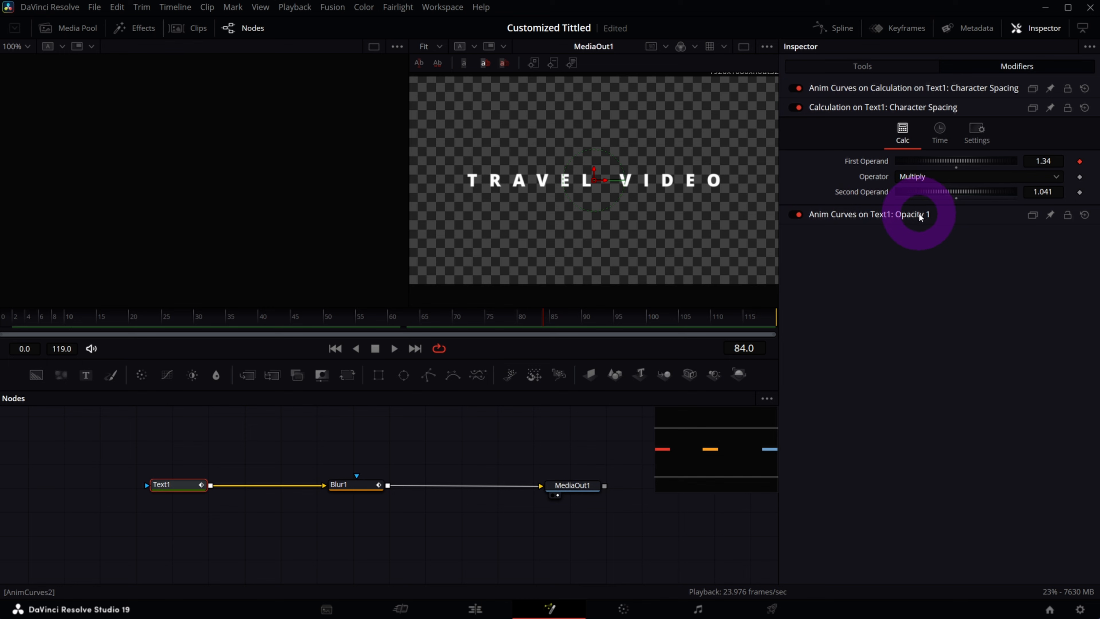
{"action": "left_click_drag", "start_coordinate": [8, 316], "coordinate": [729, 312]}
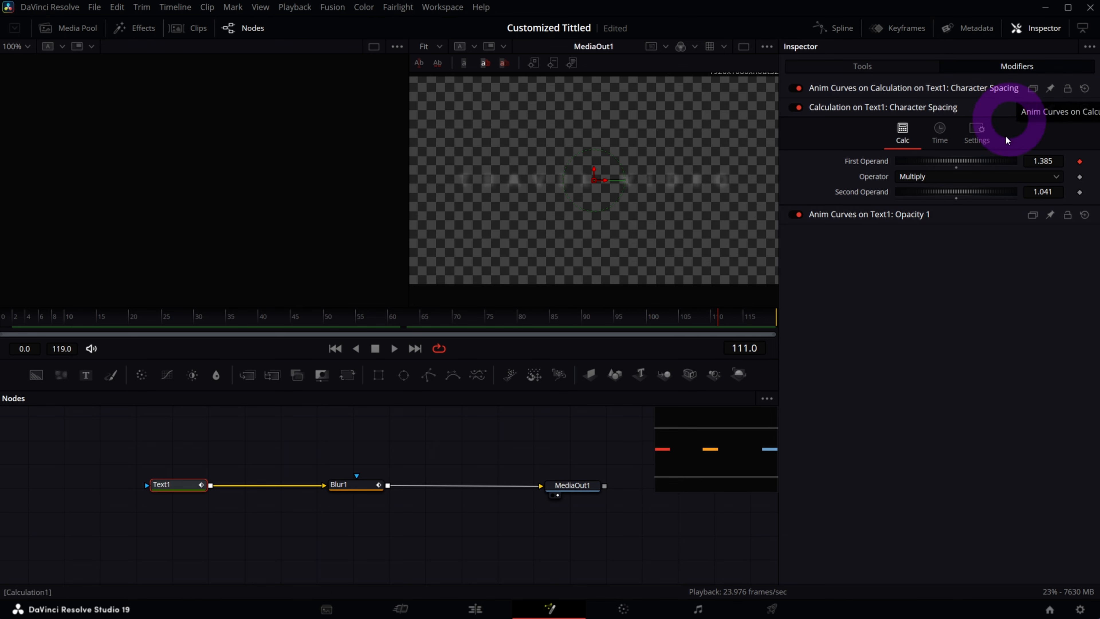
{"action": "left_click_drag", "start_coordinate": [74, 315], "coordinate": [562, 315]}
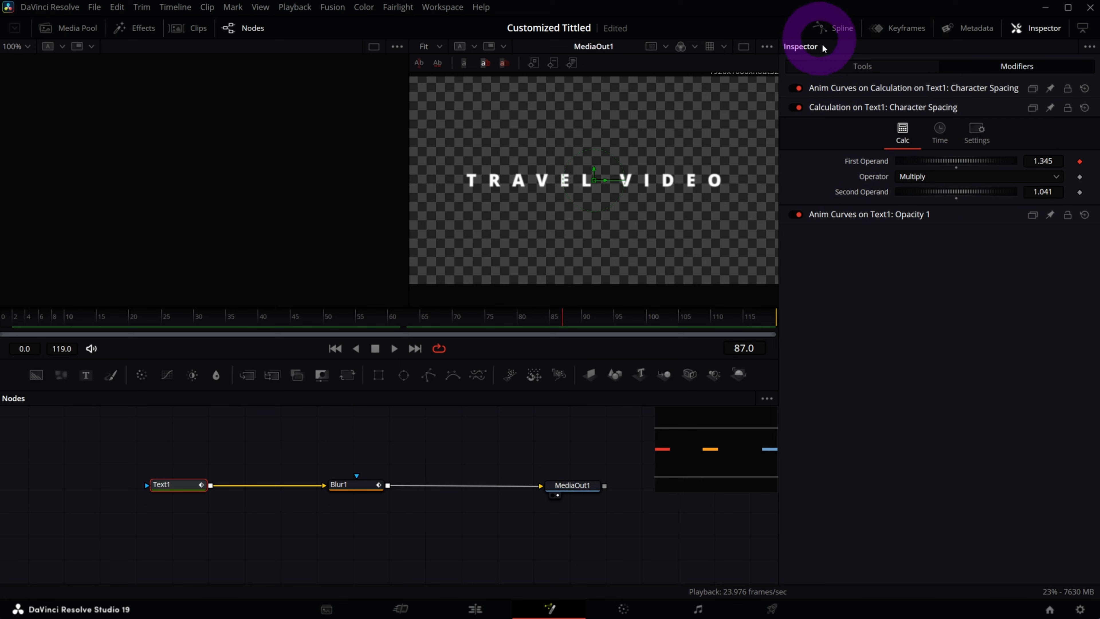
Review Text1's text settings and its shading element with the animated opacity
{"action": "left_click", "coordinate": [862, 68]}
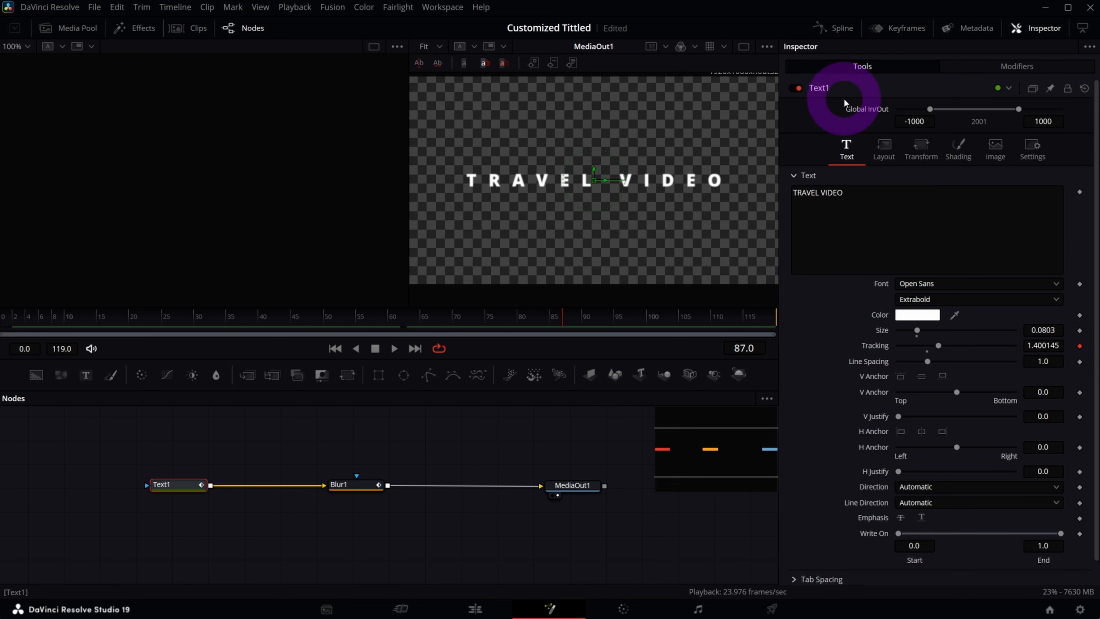
{"action": "scroll", "coordinate": [822, 368], "scroll_direction": "down", "scroll_amount": 1}
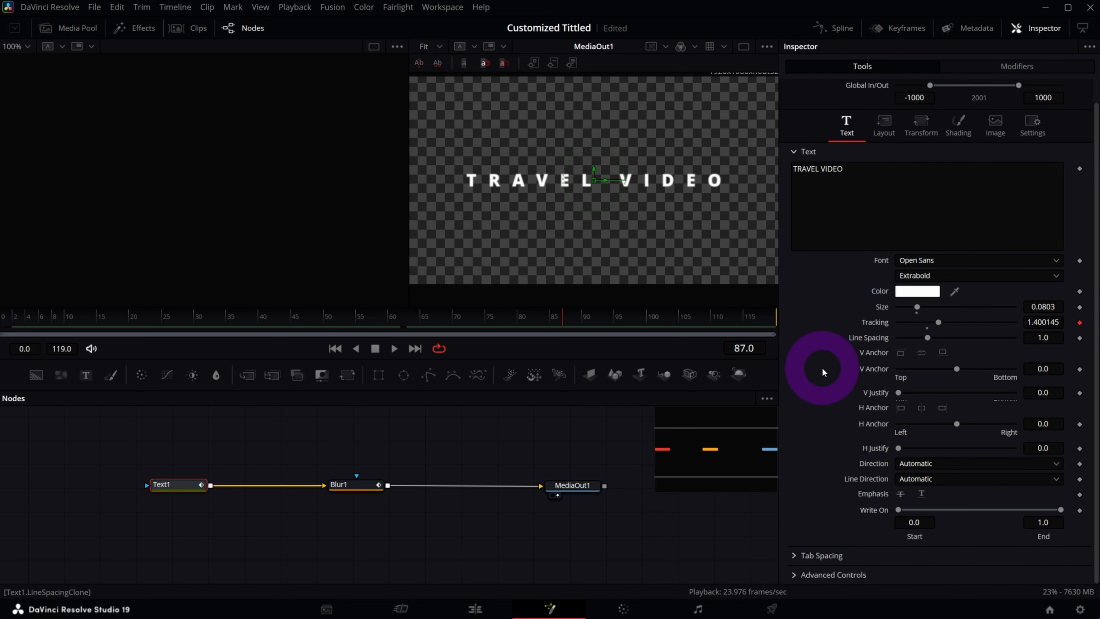
{"action": "left_click", "coordinate": [970, 124]}
{"action": "left_click", "coordinate": [846, 126]}
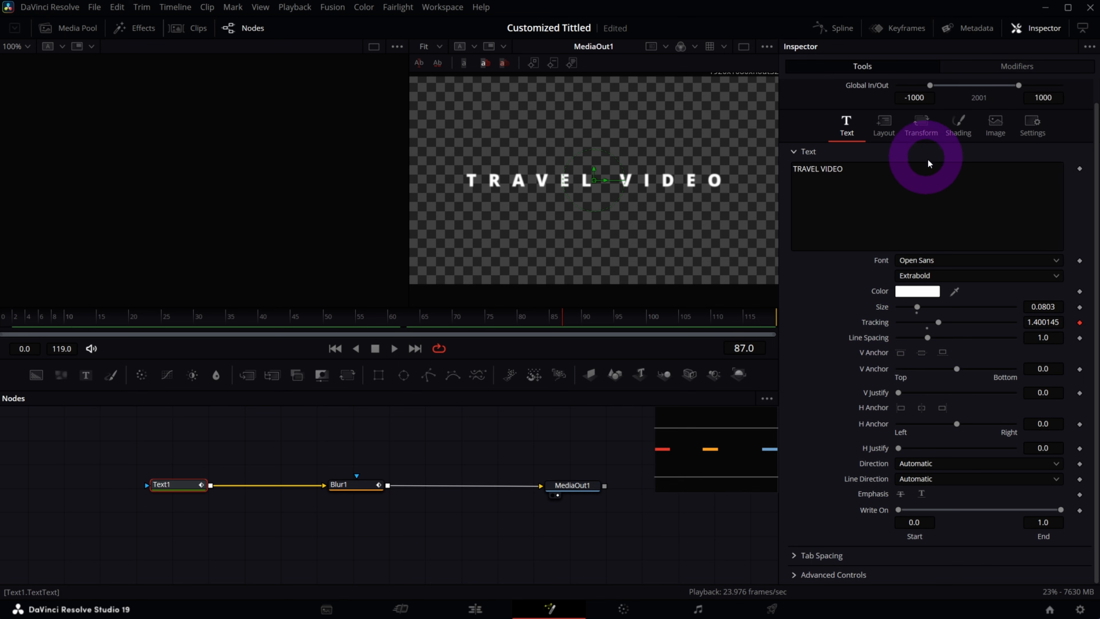
{"action": "left_click", "coordinate": [962, 131]}
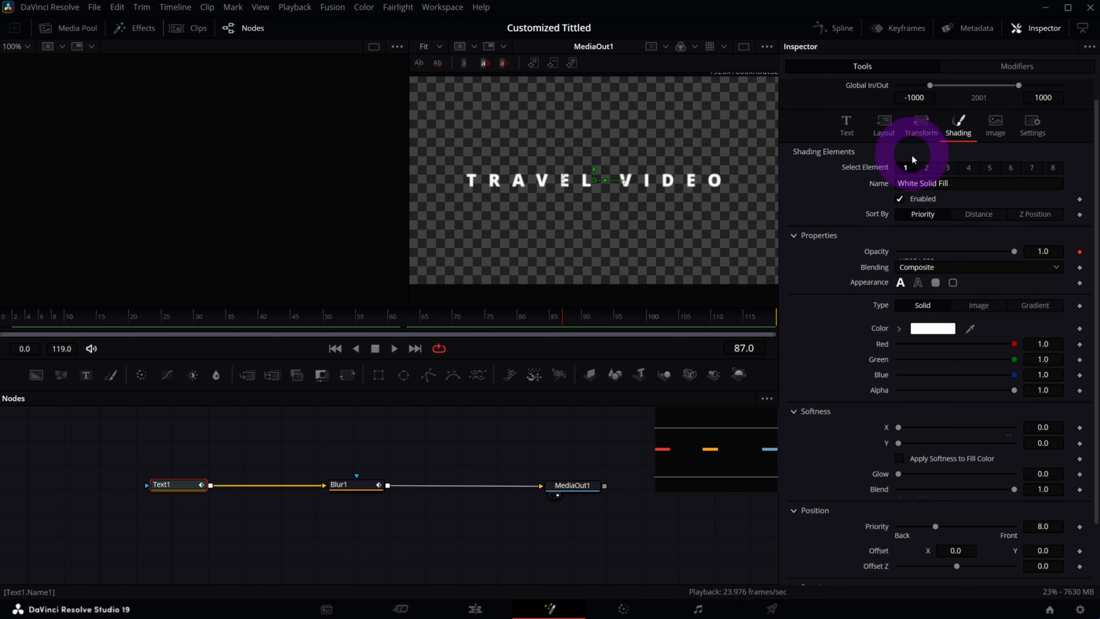
Add a Background node below and to the left of Text1, and show its image settings in the Inspector
{"action": "left_click", "coordinate": [1037, 27]}
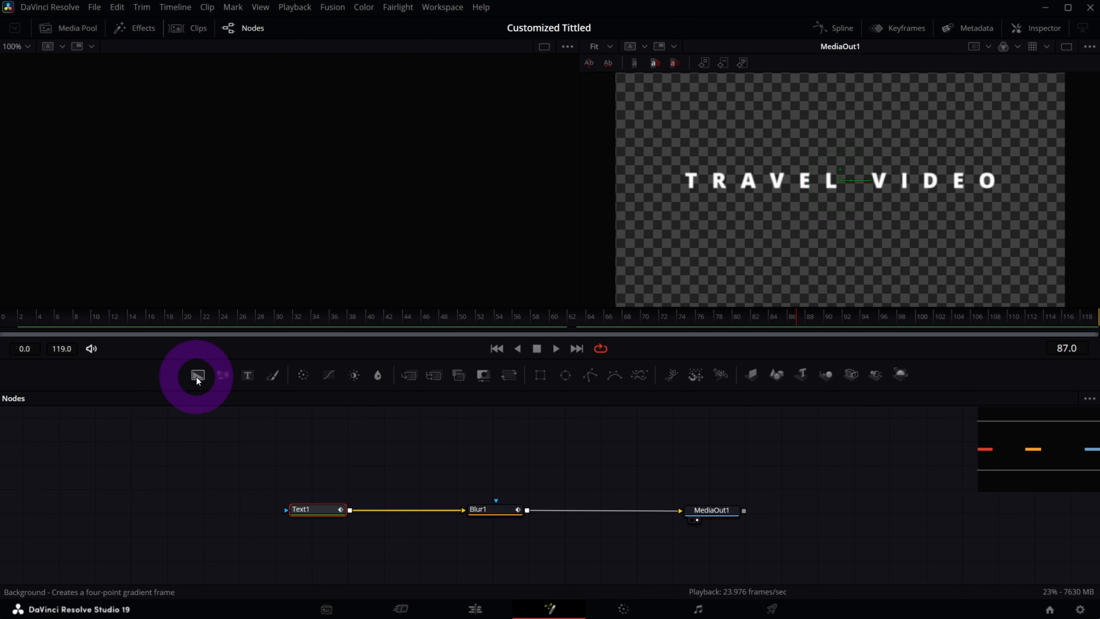
{"action": "left_click_drag", "start_coordinate": [196, 376], "coordinate": [221, 542]}
{"action": "left_click", "coordinate": [1036, 27]}
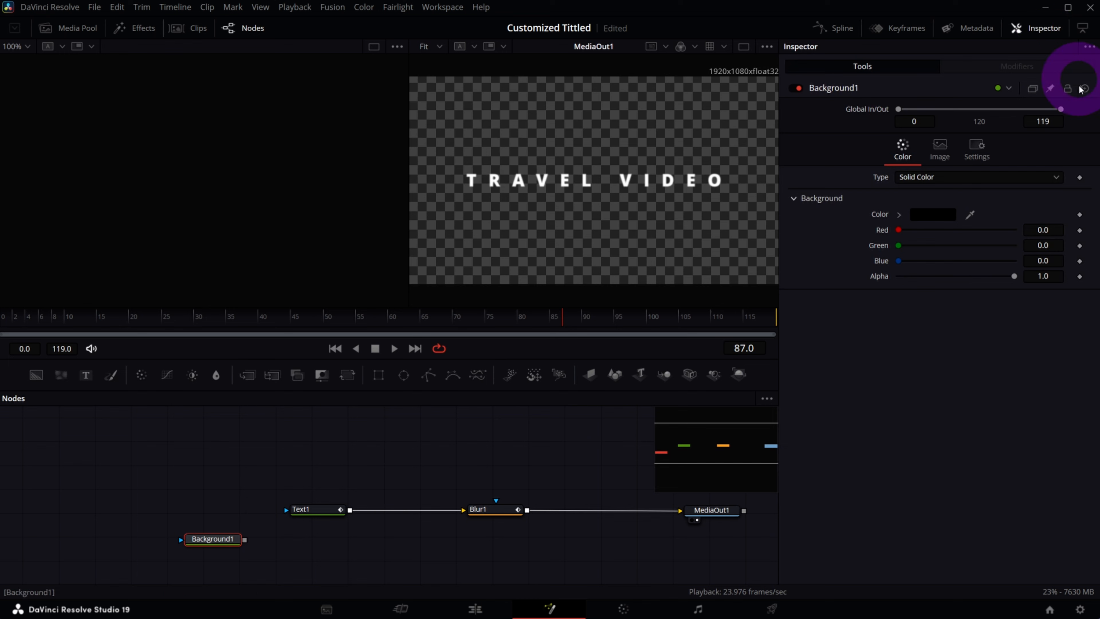
{"action": "left_click", "coordinate": [945, 155]}
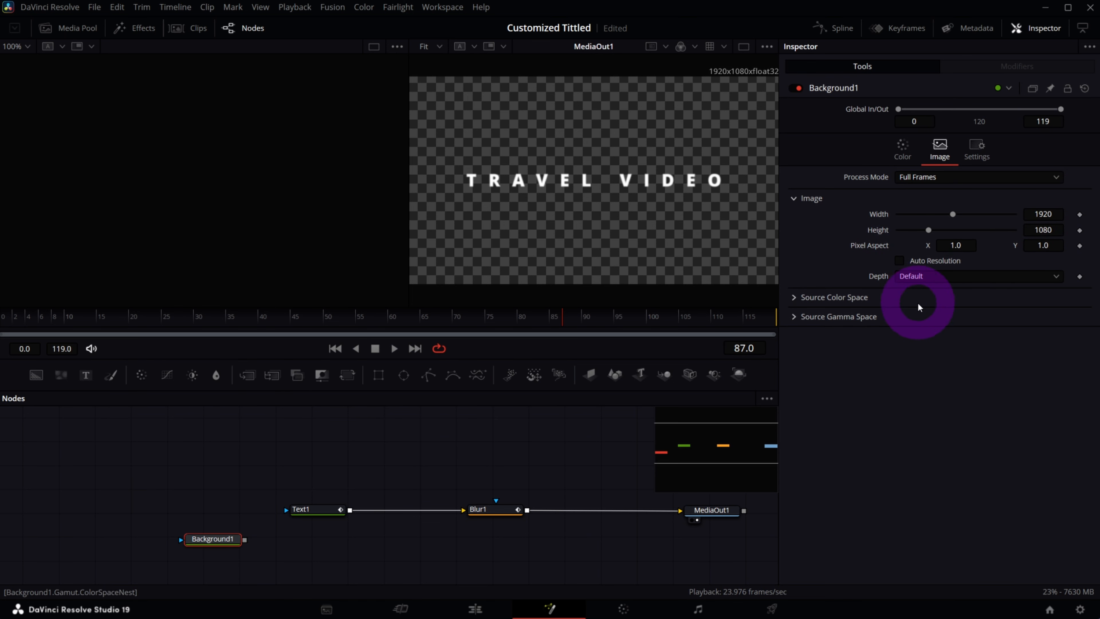
Detach Text1 from Blur1, place it above Background1 and try to connect its output to Background1's output
{"action": "left_click_drag", "start_coordinate": [213, 542], "coordinate": [205, 532]}
{"action": "left_click_drag", "start_coordinate": [328, 510], "coordinate": [306, 444]}
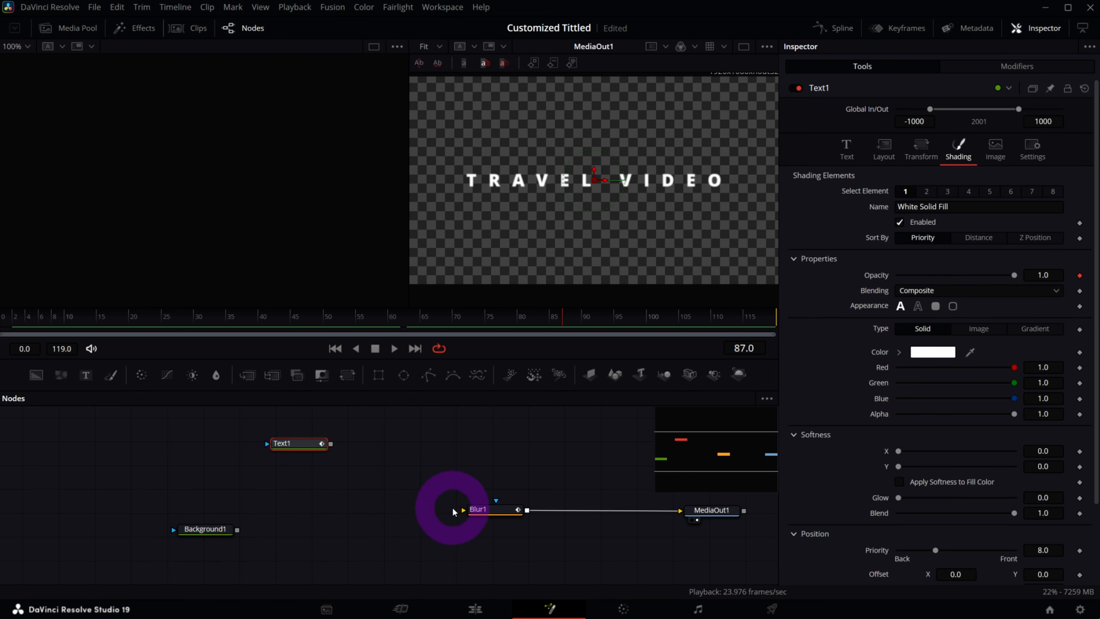
{"action": "left_click_drag", "start_coordinate": [302, 446], "coordinate": [302, 431]}
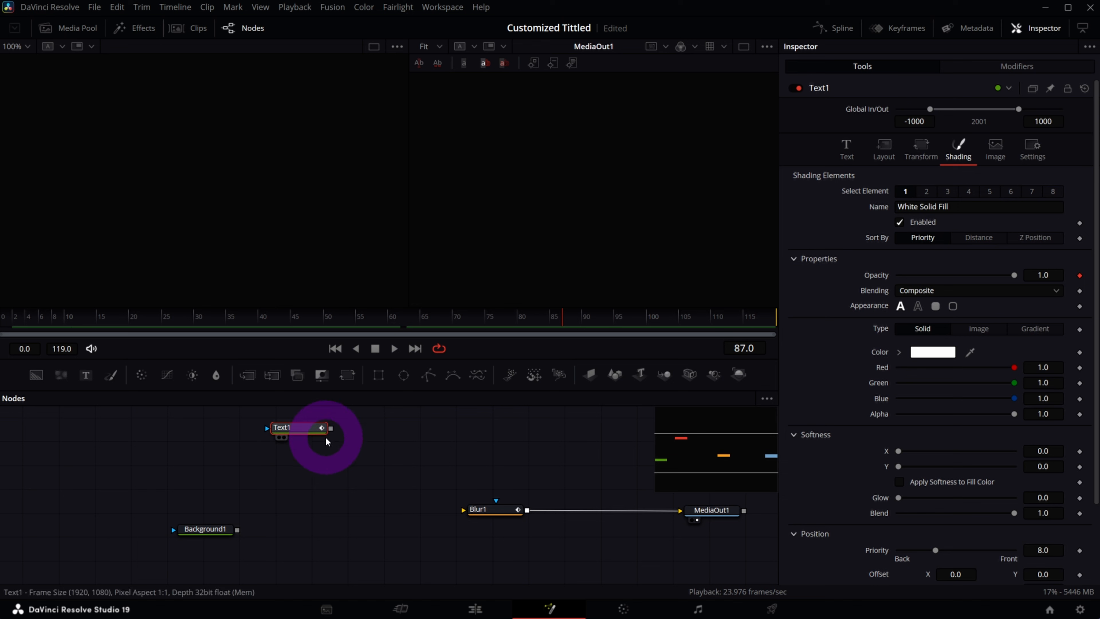
{"action": "left_click_drag", "start_coordinate": [331, 428], "coordinate": [259, 525]}
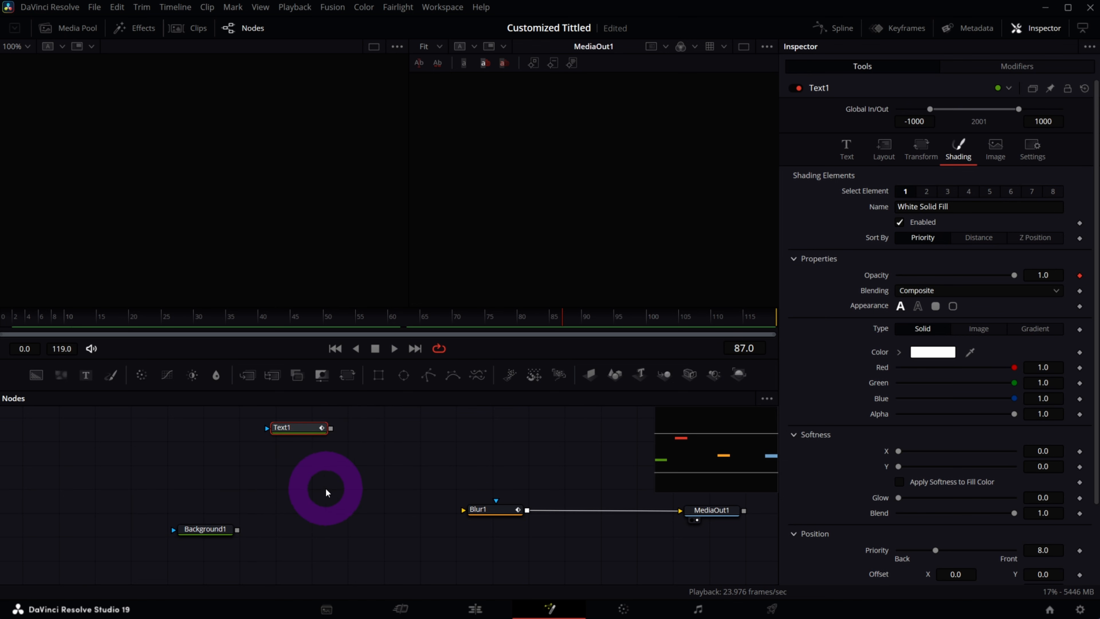
Make Background1 fully transparent by setting its Alpha to 0.0
{"action": "left_click", "coordinate": [204, 529]}
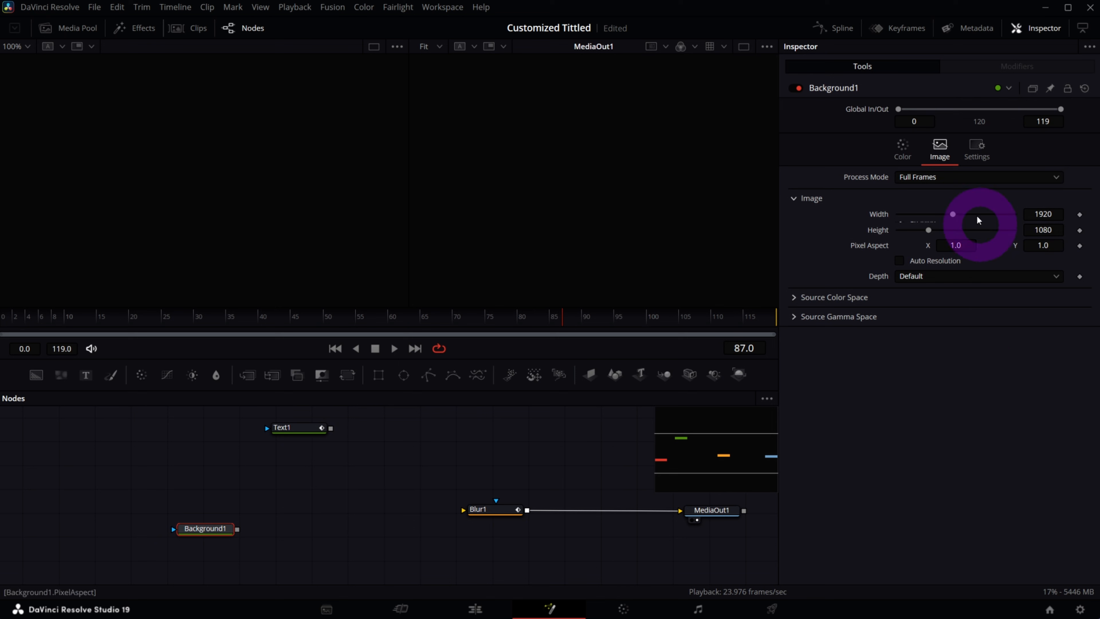
{"action": "left_click", "coordinate": [902, 147]}
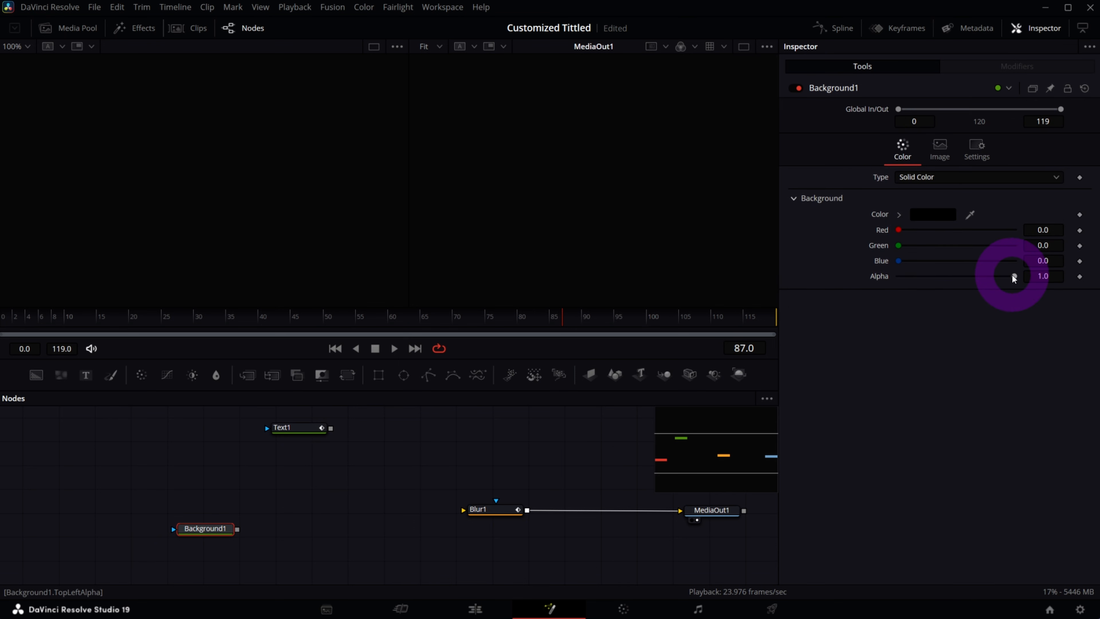
{"action": "mouse_move", "coordinate": [1014, 278]}
{"action": "left_mouse_down"}
{"action": "mouse_move", "coordinate": [935, 278]}
{"action": "mouse_move", "coordinate": [1012, 276]}
{"action": "left_mouse_up"}
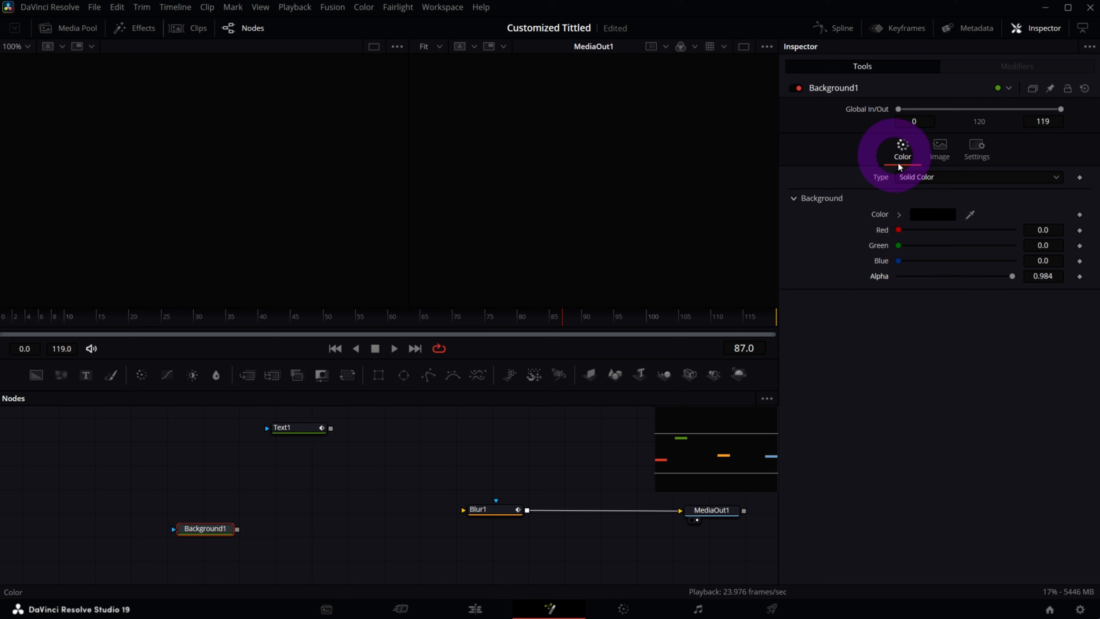
{"action": "left_click_drag", "start_coordinate": [1012, 277], "coordinate": [910, 277]}
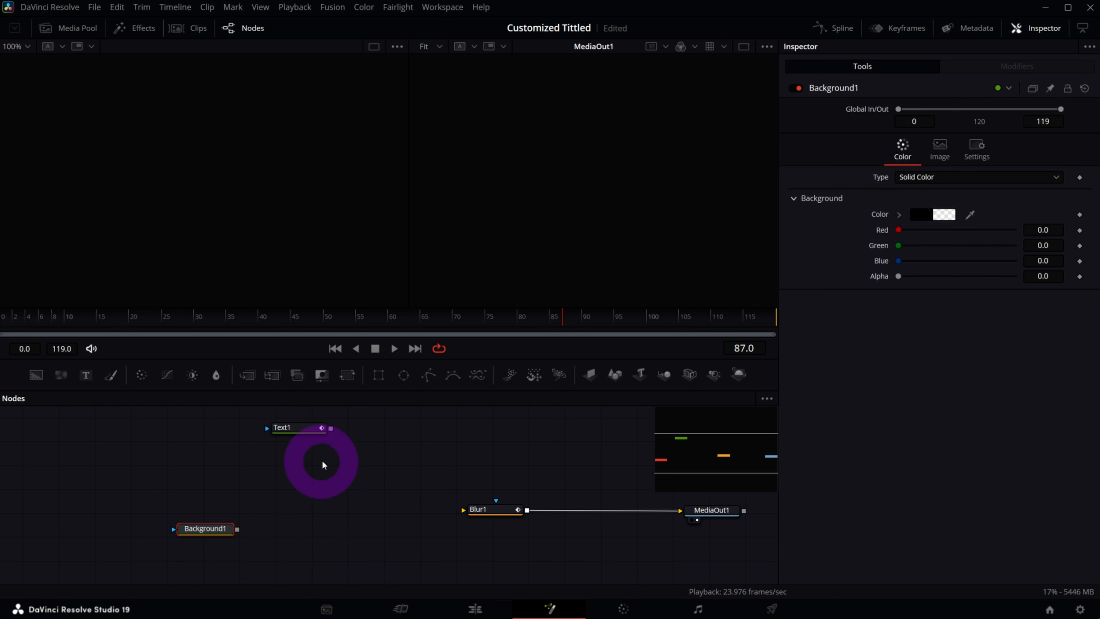
Merge Text1 over Background1 by joining their outputs, redoing the merge once, and space the two nodes around the Merge node
{"action": "left_click_drag", "start_coordinate": [332, 431], "coordinate": [240, 532]}
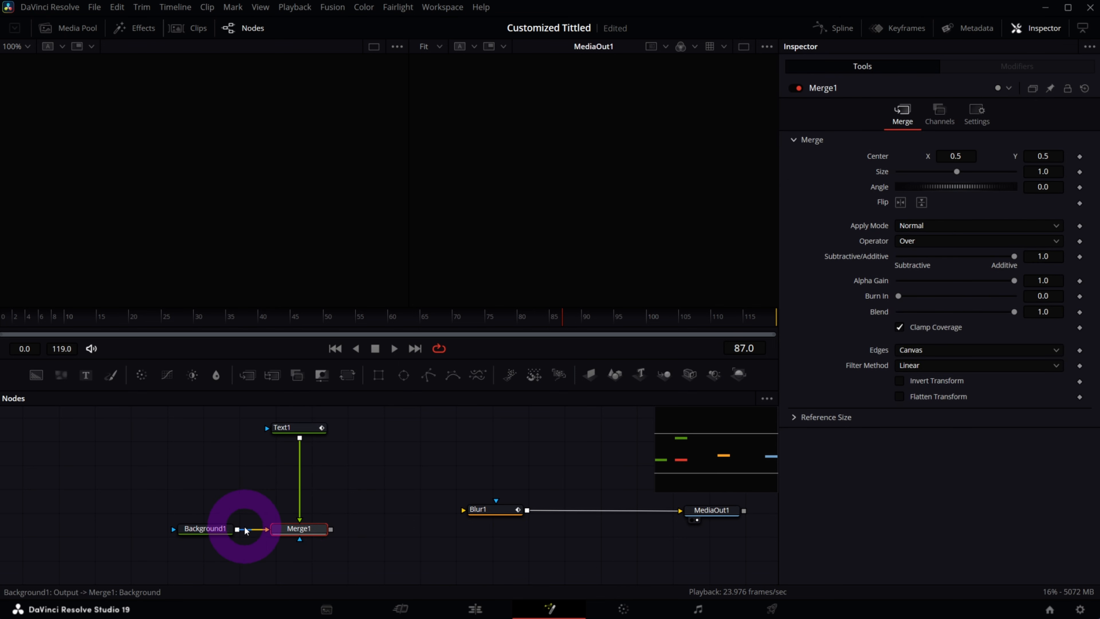
{"action": "key", "text": "Delete"}
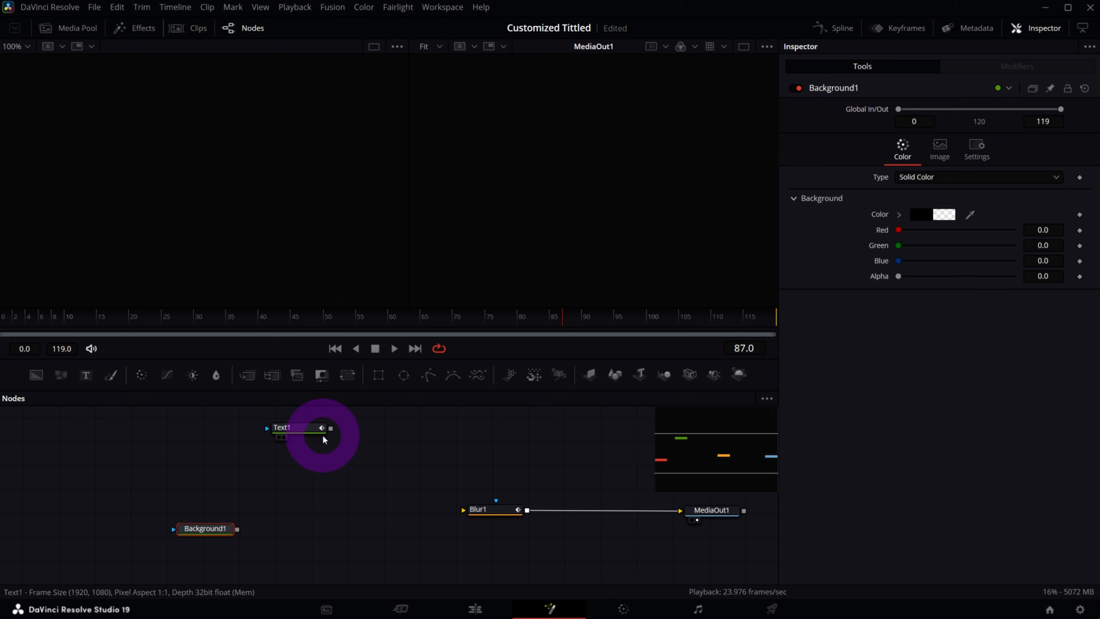
{"action": "left_click_drag", "start_coordinate": [331, 429], "coordinate": [253, 529]}
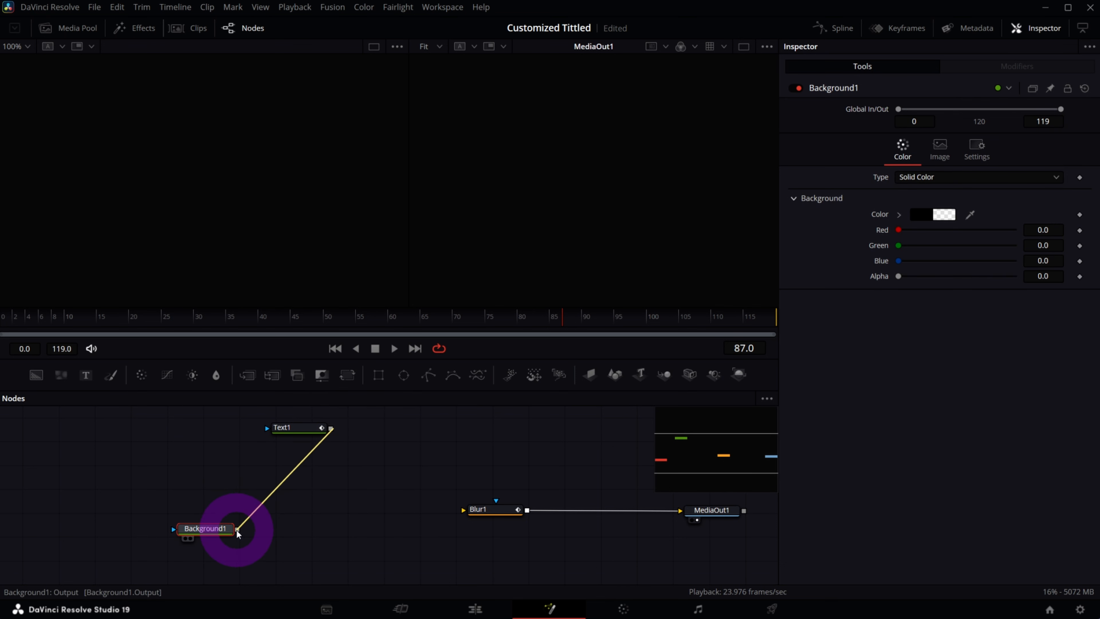
{"action": "left_click_drag", "start_coordinate": [238, 533], "coordinate": [186, 532]}
{"action": "left_click_drag", "start_coordinate": [298, 428], "coordinate": [300, 432]}
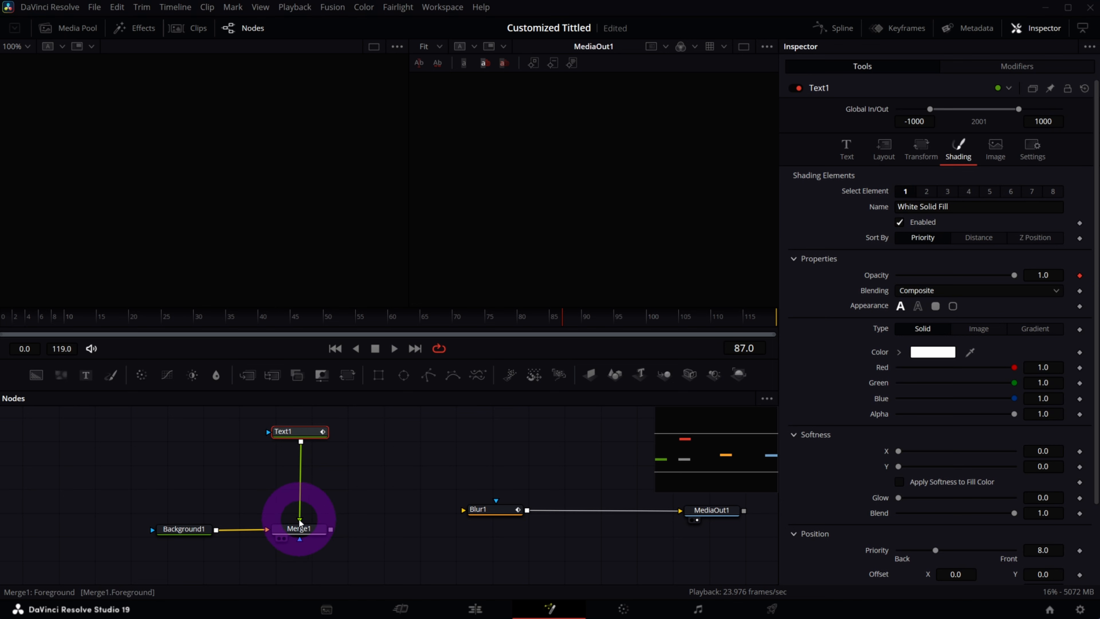
Feed Merge1's output into Blur1 and move Background1 farther from Merge1
{"action": "mouse_move", "coordinate": [299, 534]}
{"action": "left_mouse_down"}
{"action": "mouse_move", "coordinate": [433, 531]}
{"action": "mouse_move", "coordinate": [458, 514]}
{"action": "mouse_move", "coordinate": [500, 523]}
{"action": "left_mouse_up"}
{"action": "left_click_drag", "start_coordinate": [675, 467], "coordinate": [712, 445]}
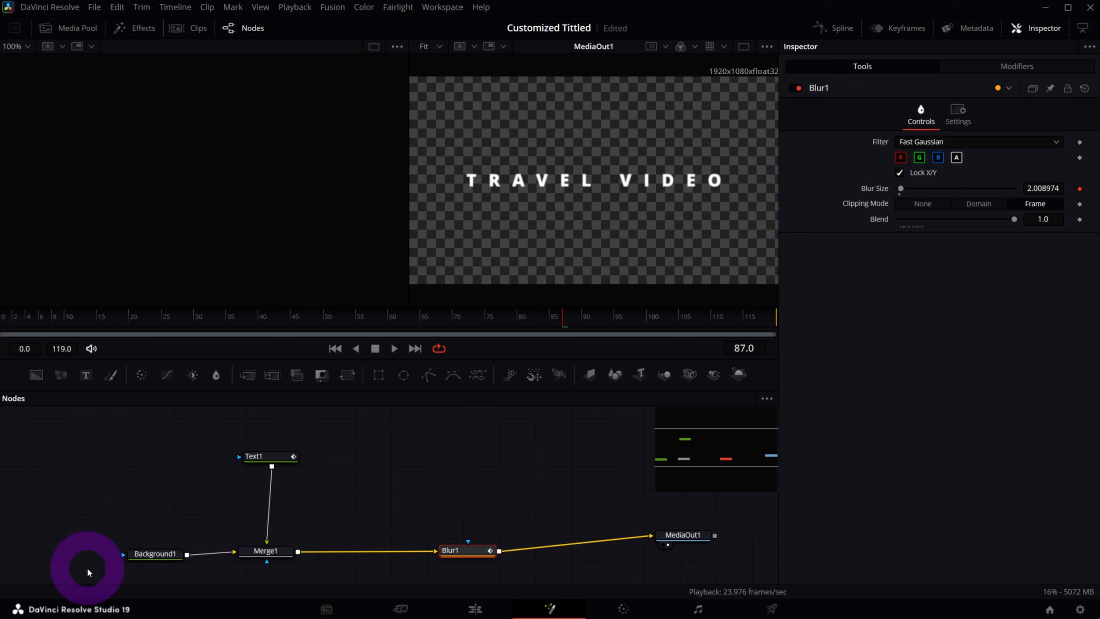
{"action": "left_click_drag", "start_coordinate": [152, 554], "coordinate": [124, 556]}
{"action": "left_click", "coordinate": [128, 560]}
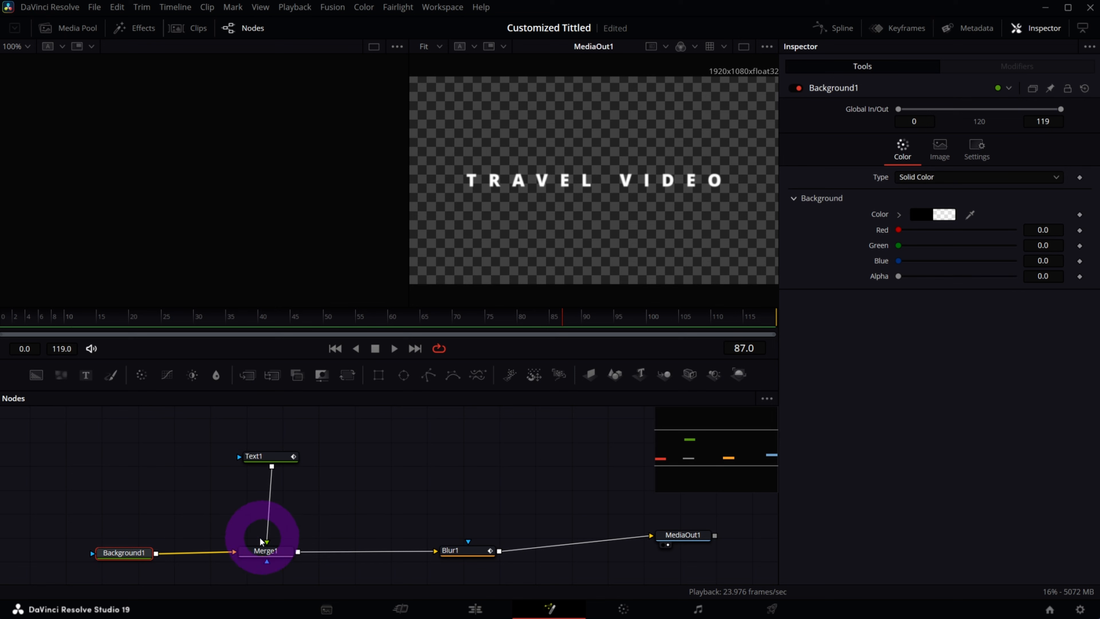
Align MediaOut1 with the node row and scrub the title to frame 69 to check the rebuilt animation
{"action": "left_click", "coordinate": [254, 461]}
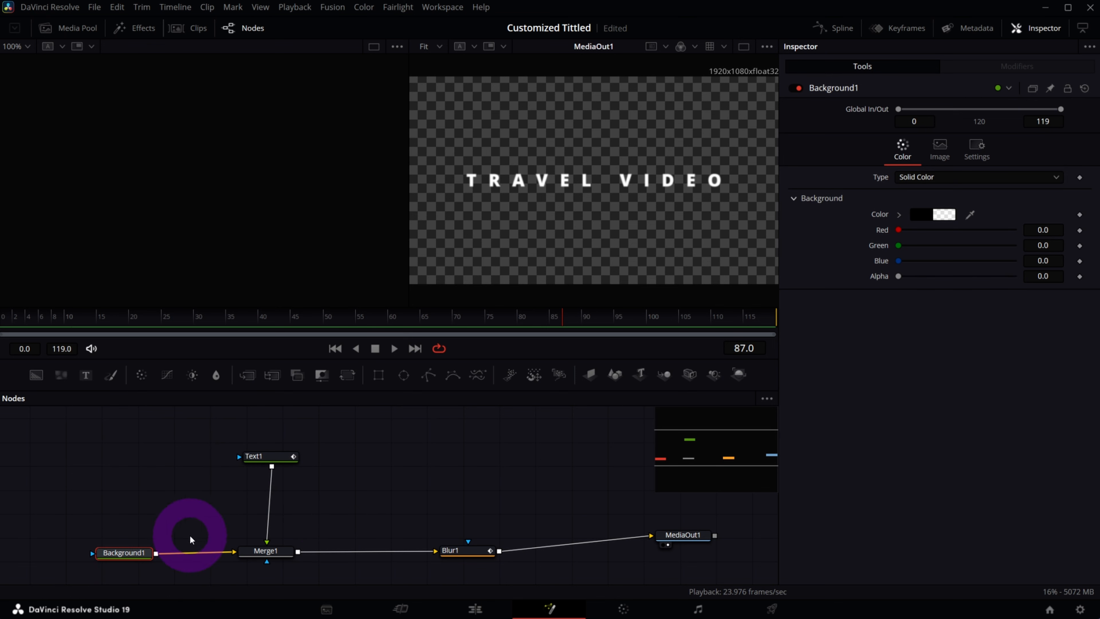
{"action": "left_click", "coordinate": [460, 550]}
{"action": "left_click_drag", "start_coordinate": [674, 537], "coordinate": [675, 543]}
{"action": "mouse_move", "coordinate": [86, 324]}
{"action": "left_mouse_down"}
{"action": "mouse_move", "coordinate": [687, 327]}
{"action": "mouse_move", "coordinate": [96, 315]}
{"action": "left_mouse_up"}
{"action": "left_click_drag", "start_coordinate": [320, 320], "coordinate": [447, 321]}
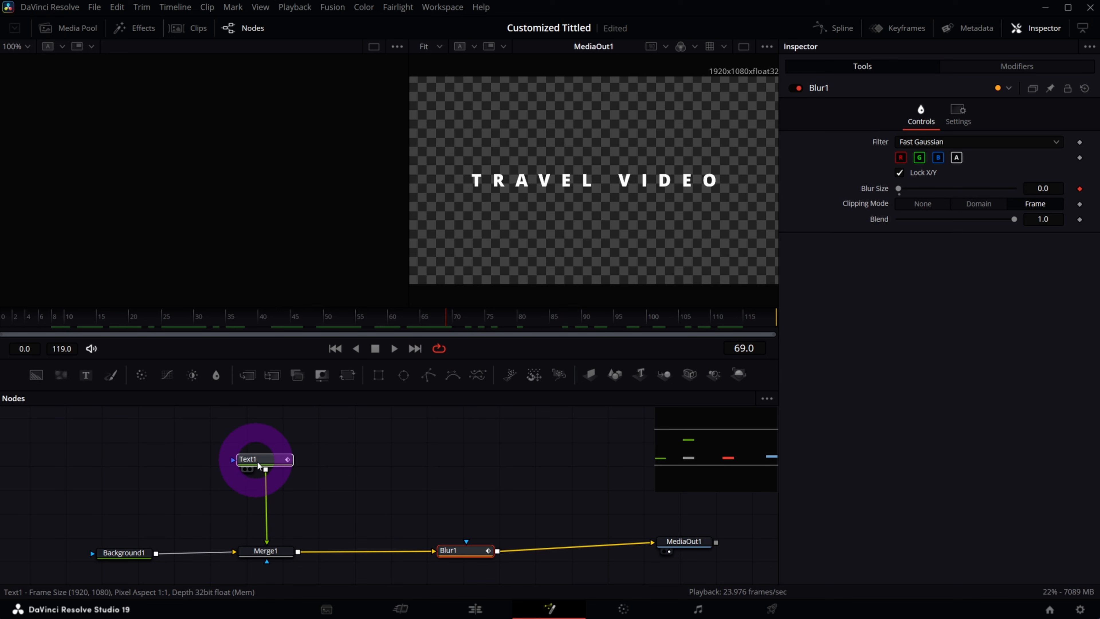
Copy Text1 and paste it as an instance above it in the node graph
{"action": "left_click_drag", "start_coordinate": [262, 461], "coordinate": [256, 463]}
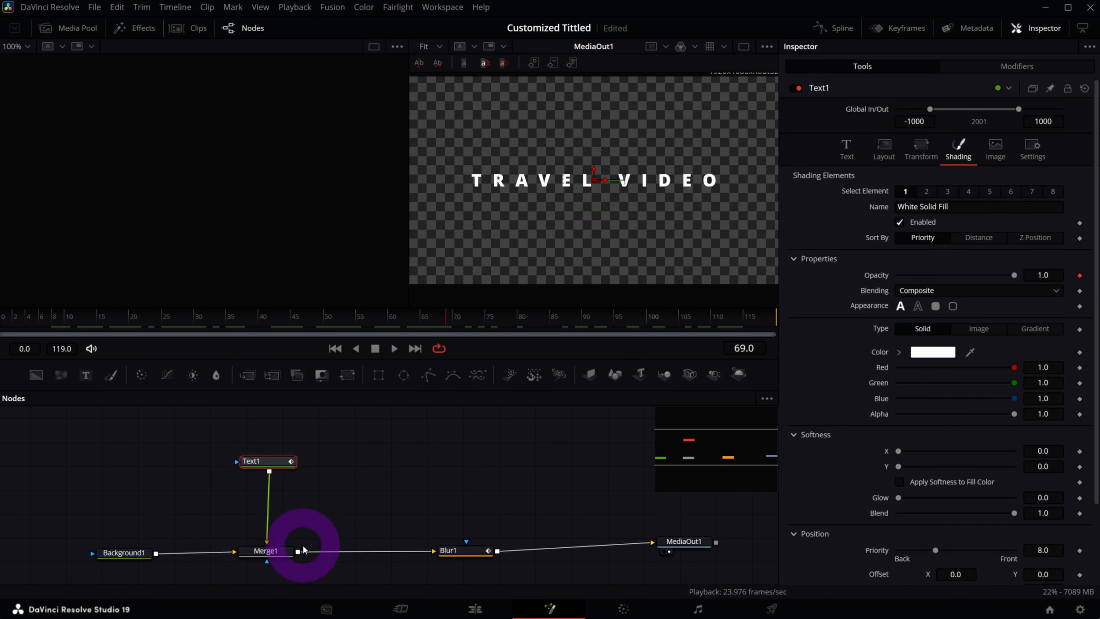
{"action": "key", "text": "ctrl+c"}
{"action": "key", "text": "ctrl+shift+v"}
Test the instance link by deleting the last letter of TRAVEL VIDEO in the instance, and select Text1 to compare
{"action": "left_click", "coordinate": [848, 193]}
{"action": "key", "text": "BackSpace"}
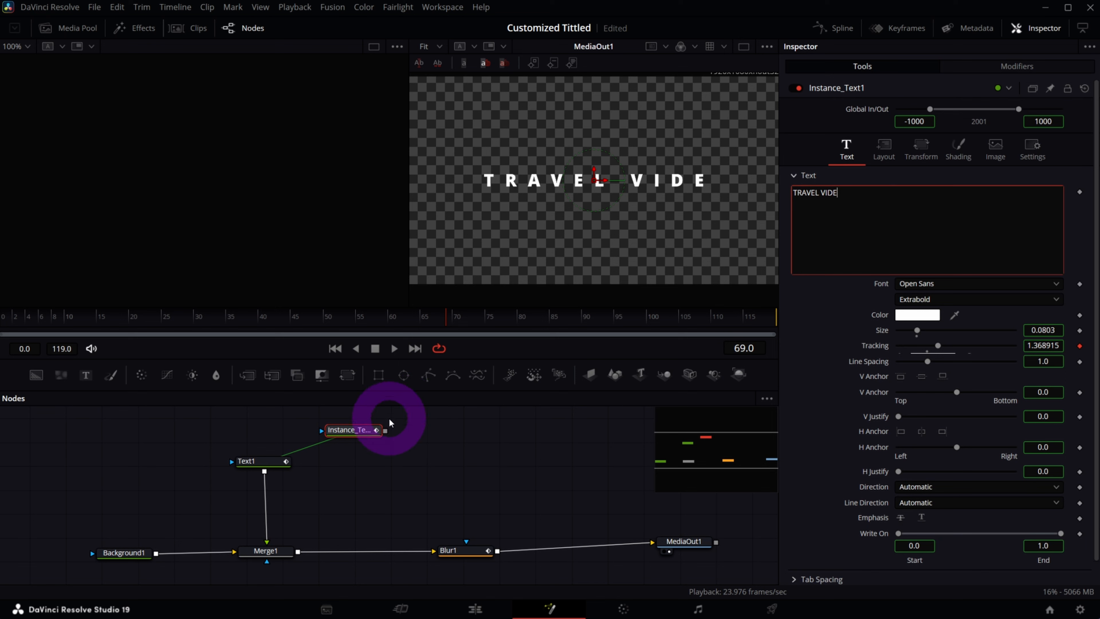
{"action": "left_click_drag", "start_coordinate": [267, 461], "coordinate": [264, 466]}
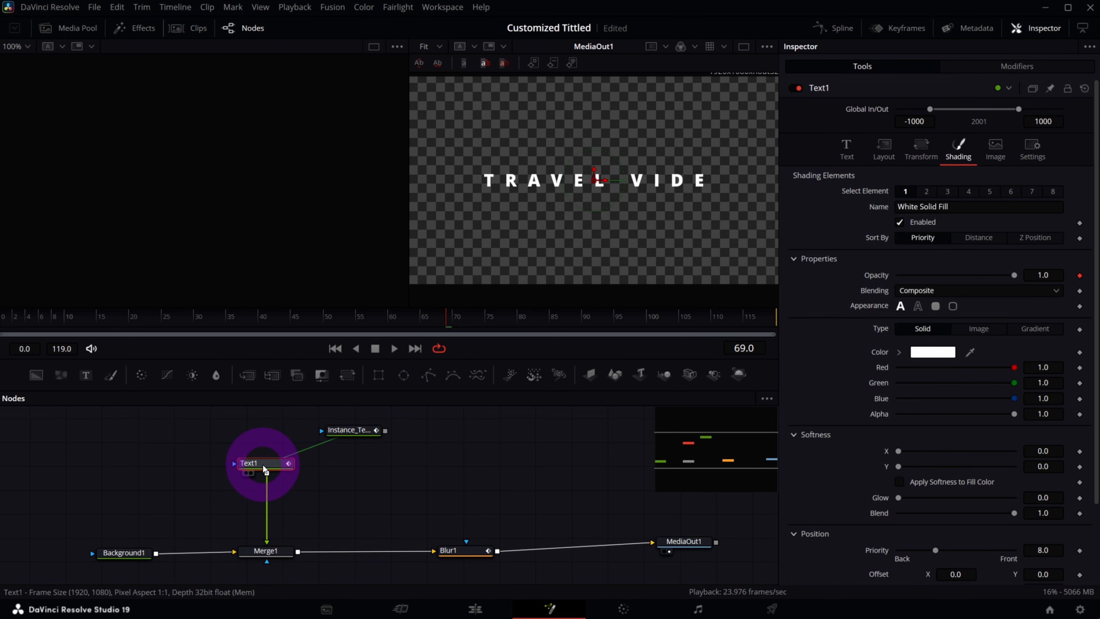
Show the shading settings of the Text1 instance and display the instance in the empty viewer
{"action": "mouse_move", "coordinate": [351, 431]}
{"action": "left_mouse_down"}
{"action": "mouse_move", "coordinate": [340, 442]}
{"action": "mouse_move", "coordinate": [345, 429]}
{"action": "mouse_move", "coordinate": [350, 439]}
{"action": "left_mouse_up"}
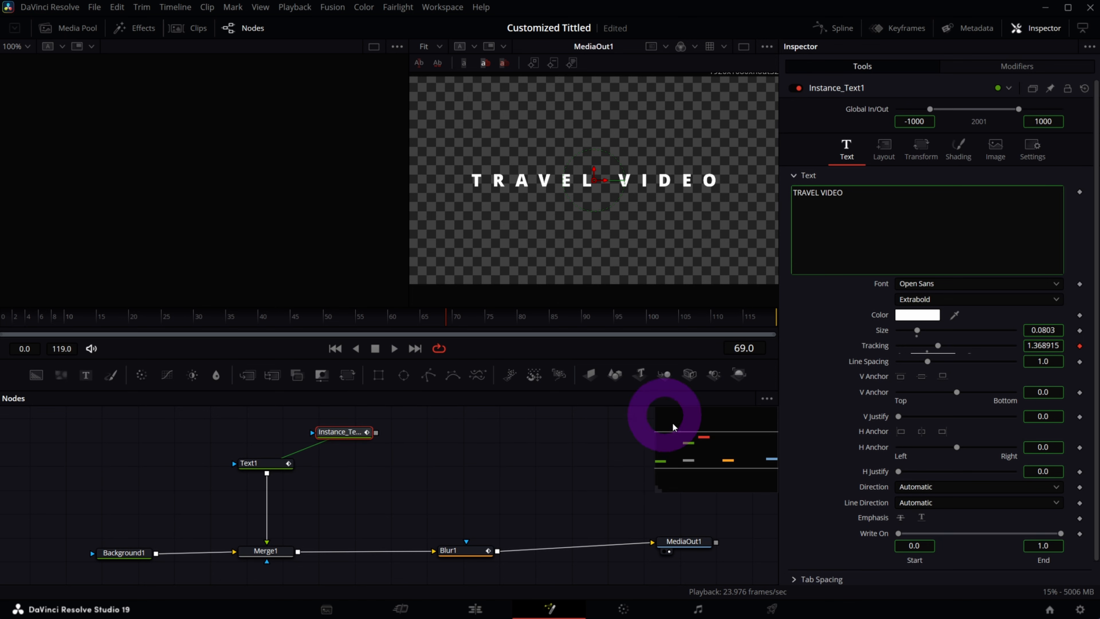
{"action": "left_click", "coordinate": [957, 149]}
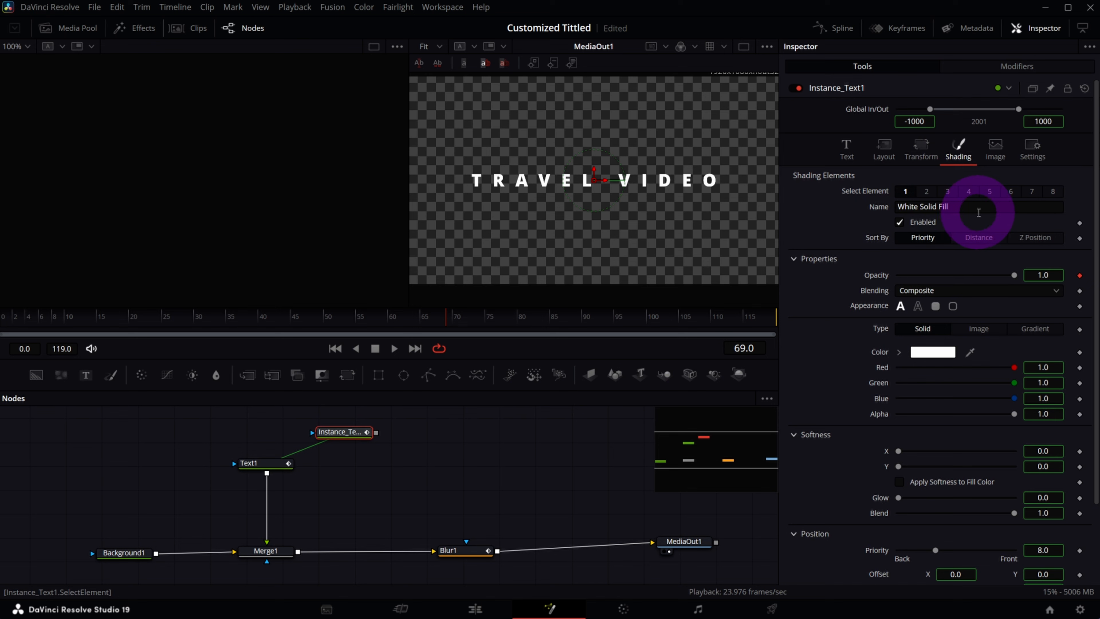
{"action": "left_click_drag", "start_coordinate": [345, 432], "coordinate": [339, 430]}
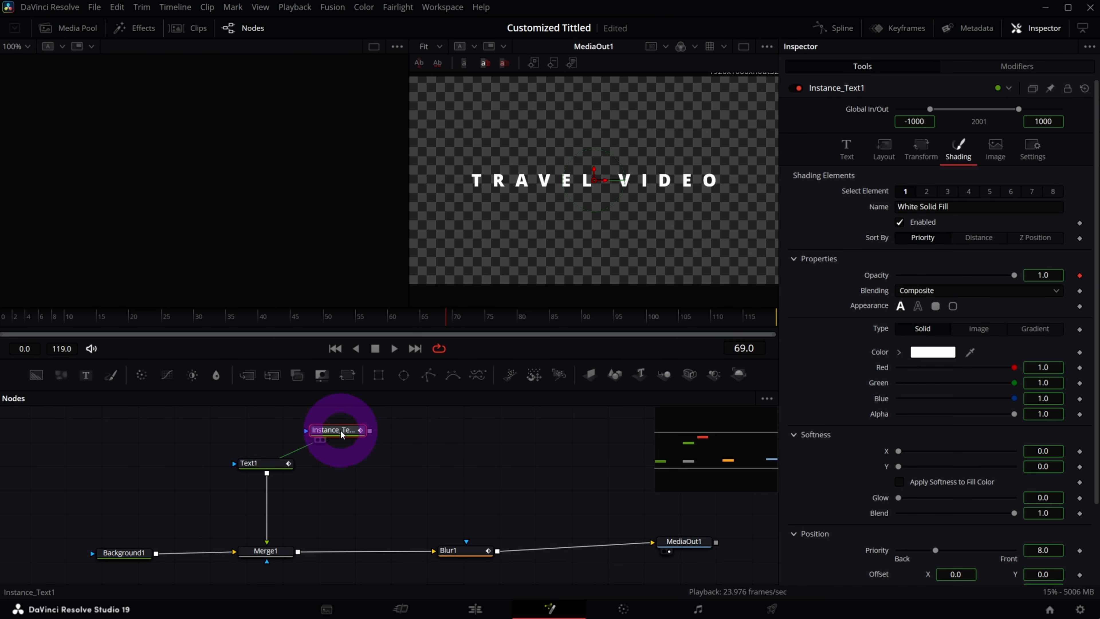
{"action": "key", "text": "1"}
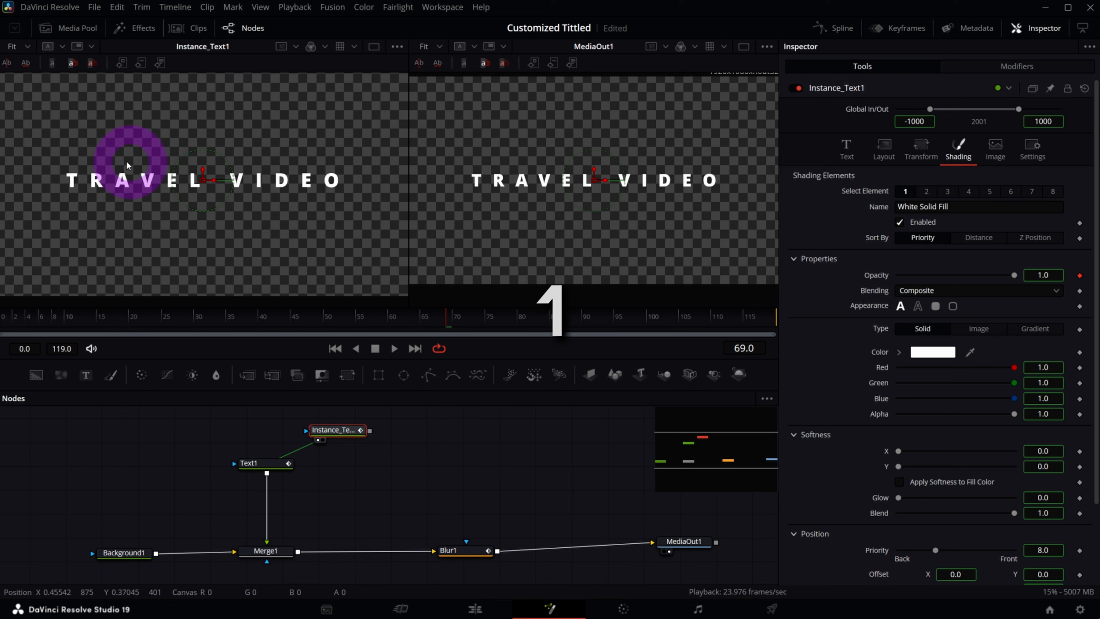
Reposition the Text1 instance above Text1 in the node graph and de-instance its shading Appearance setting
{"action": "left_click_drag", "start_coordinate": [354, 435], "coordinate": [366, 436]}
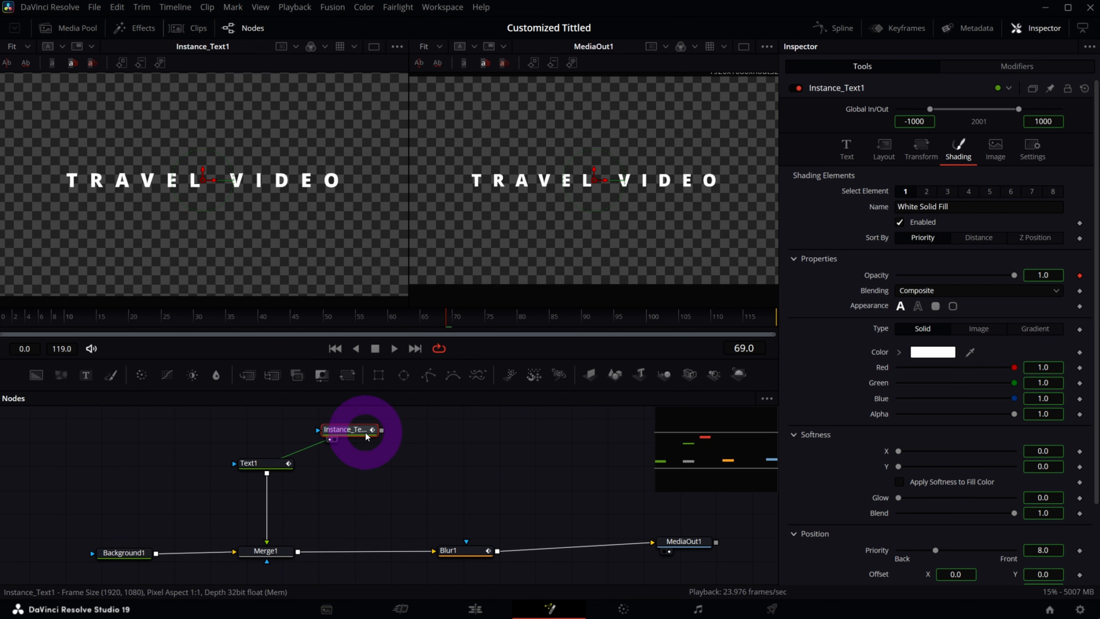
{"action": "left_click", "coordinate": [693, 542]}
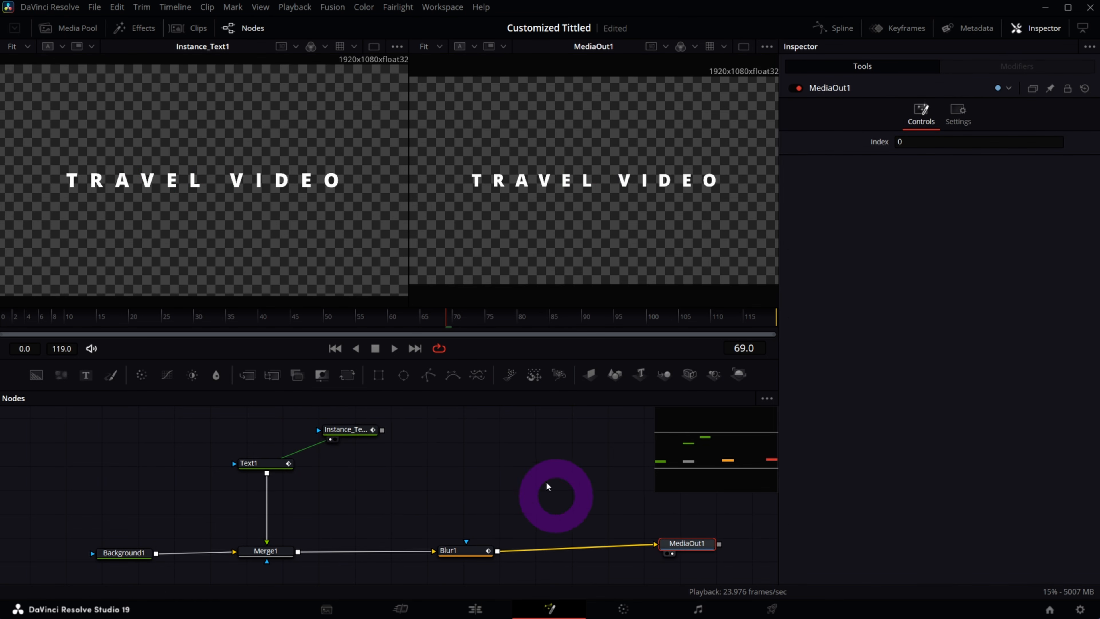
{"action": "left_click_drag", "start_coordinate": [359, 433], "coordinate": [334, 421]}
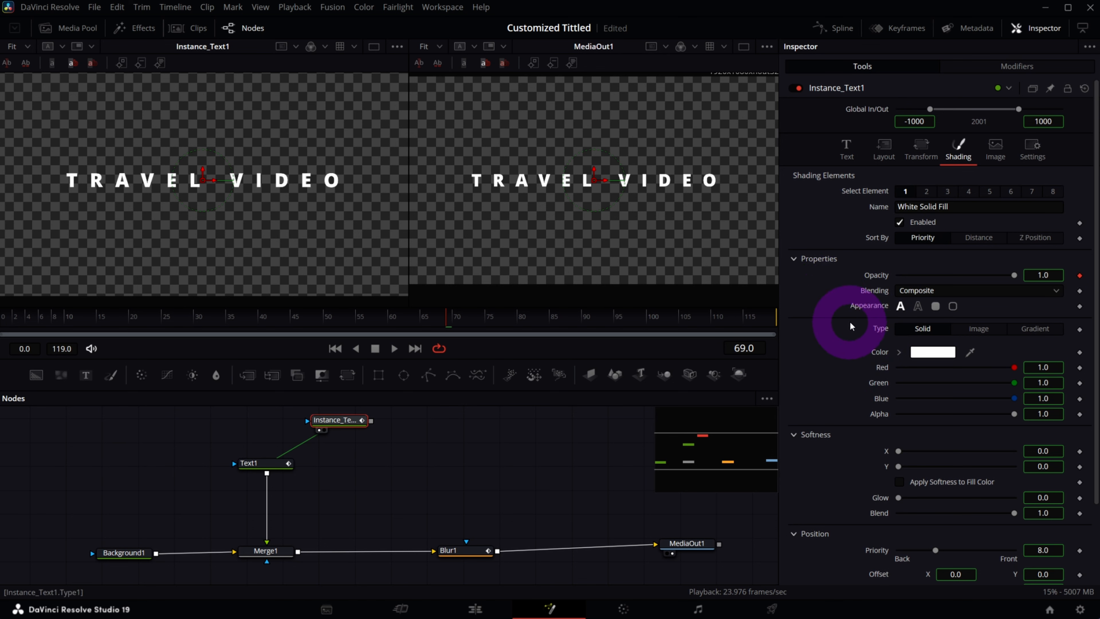
{"action": "right_click", "coordinate": [875, 308]}
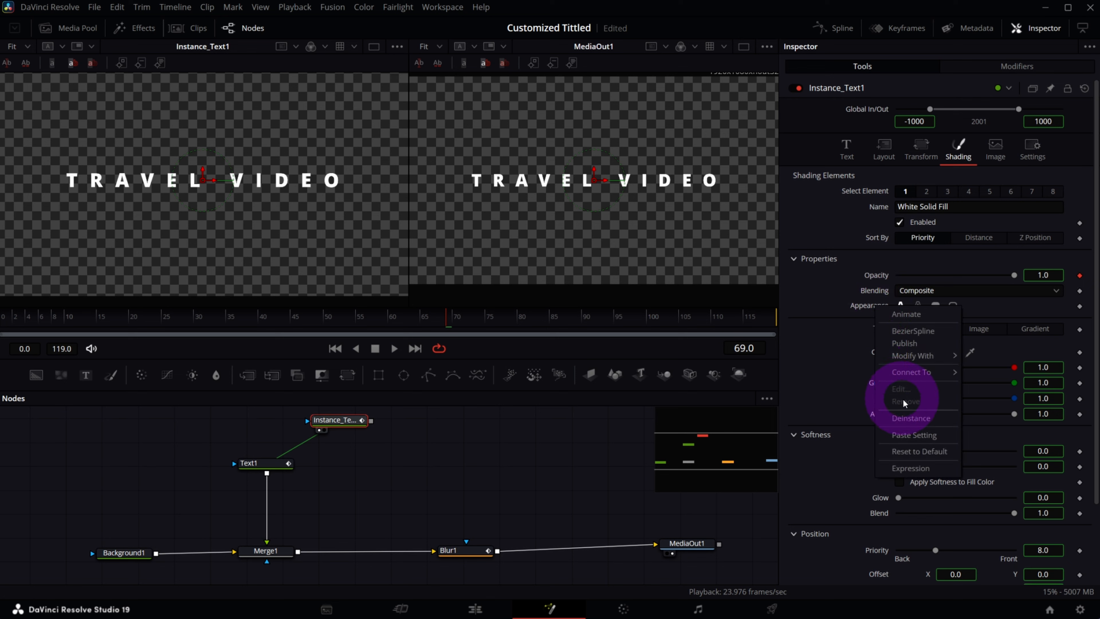
{"action": "left_click", "coordinate": [910, 417]}
Try the different Appearance styles on the Text1 instance and set it to Border Fill
{"action": "left_click", "coordinate": [917, 307]}
{"action": "left_click", "coordinate": [901, 307]}
{"action": "left_click", "coordinate": [917, 307]}
{"action": "left_click", "coordinate": [934, 306]}
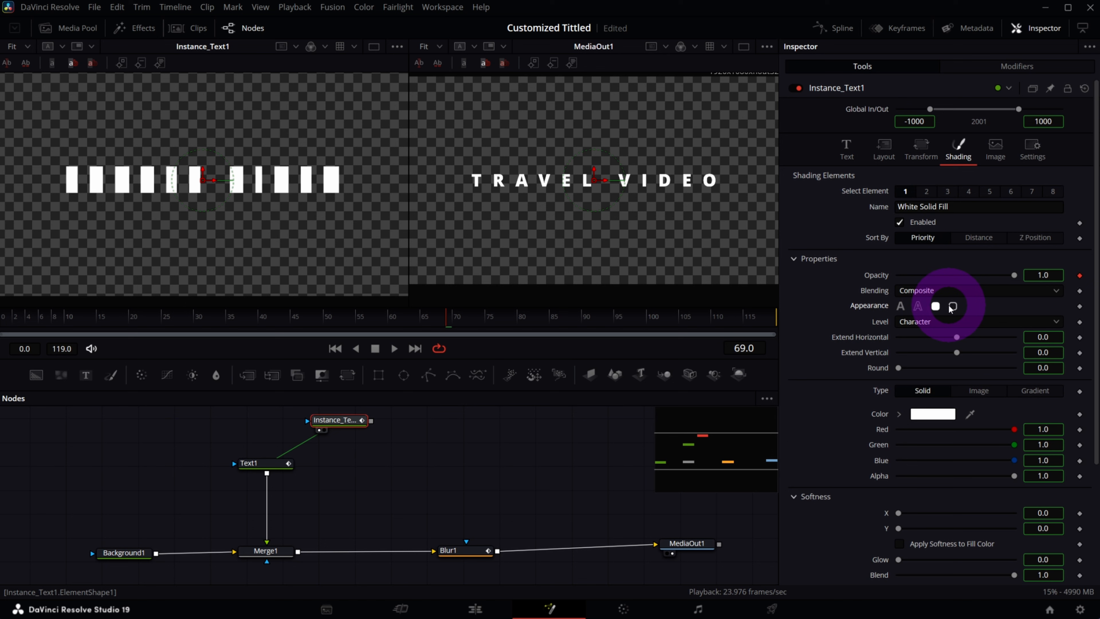
{"action": "left_click", "coordinate": [953, 306]}
{"action": "left_click_drag", "start_coordinate": [275, 465], "coordinate": [271, 461]}
{"action": "left_click_drag", "start_coordinate": [345, 428], "coordinate": [349, 431]}
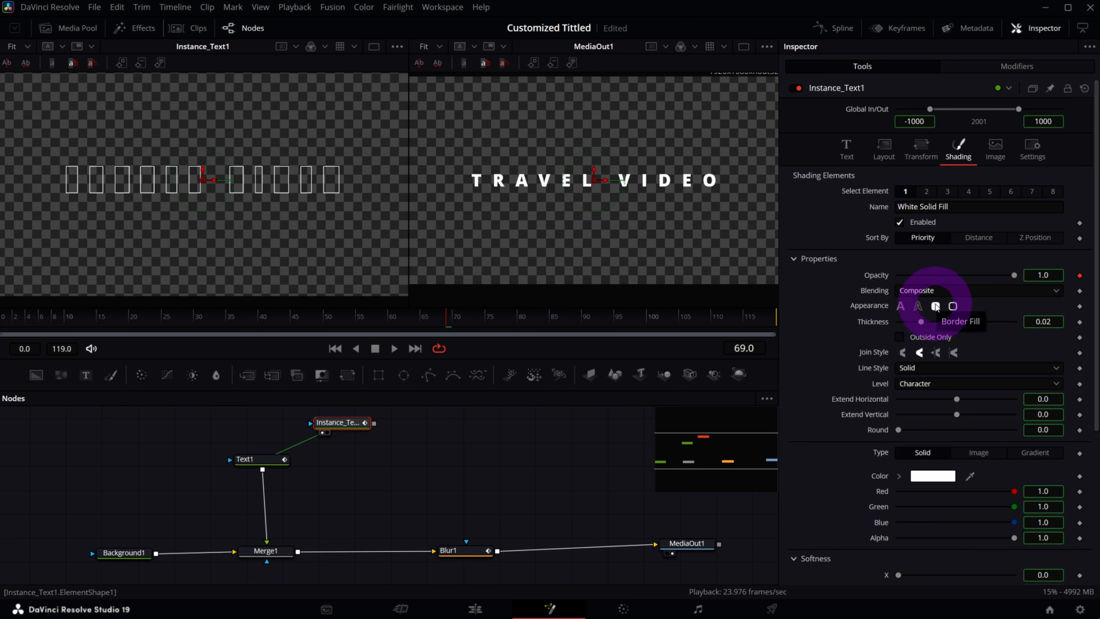
{"action": "left_click", "coordinate": [936, 306]}
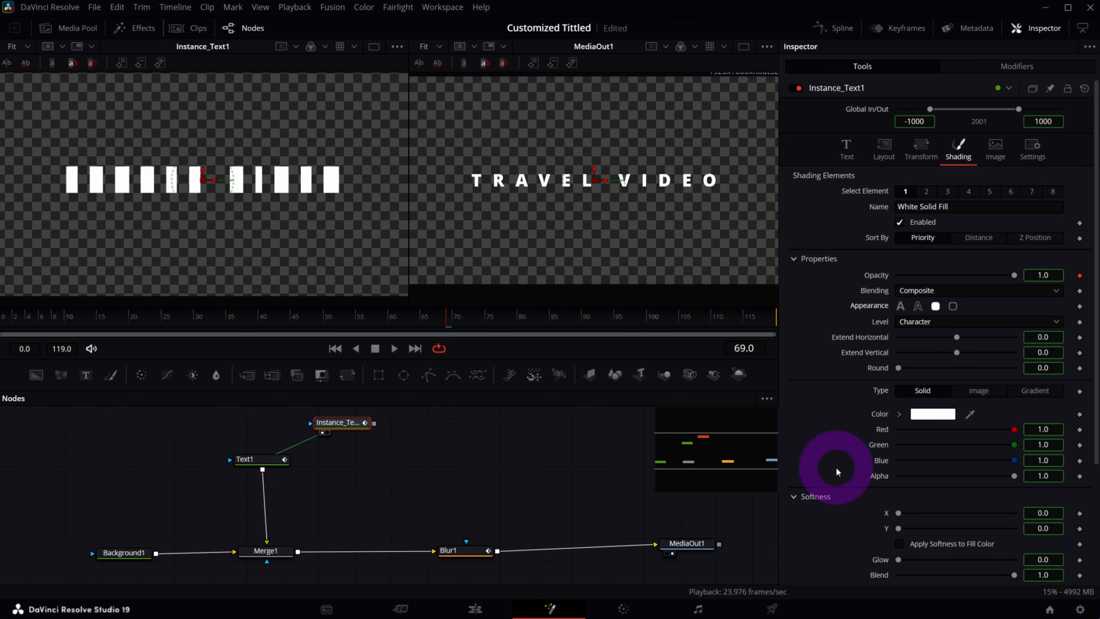
De-instance the Extend Horizontal and Extend Vertical settings of the Text1 instance
{"action": "right_click", "coordinate": [860, 339]}
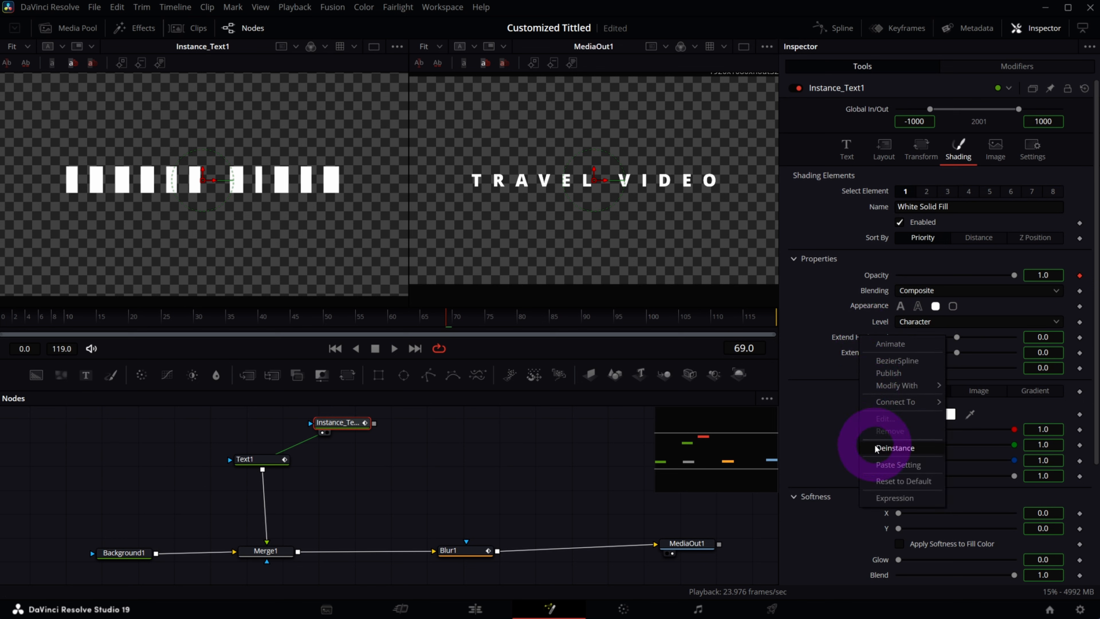
{"action": "key", "text": "Escape"}
{"action": "right_click", "coordinate": [871, 353]}
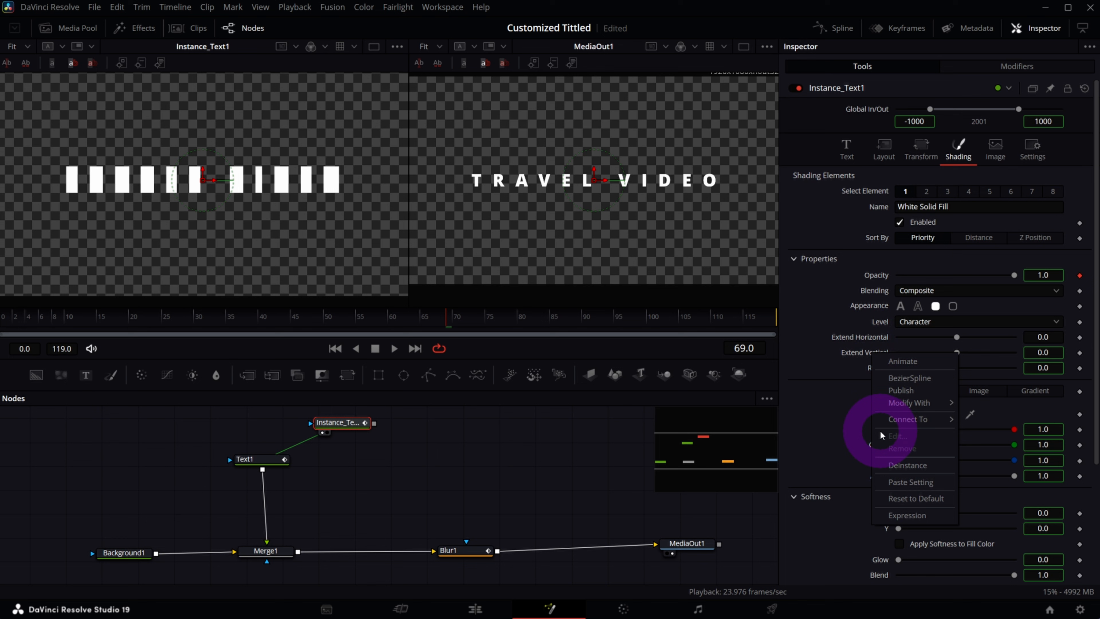
{"action": "left_click", "coordinate": [888, 465]}
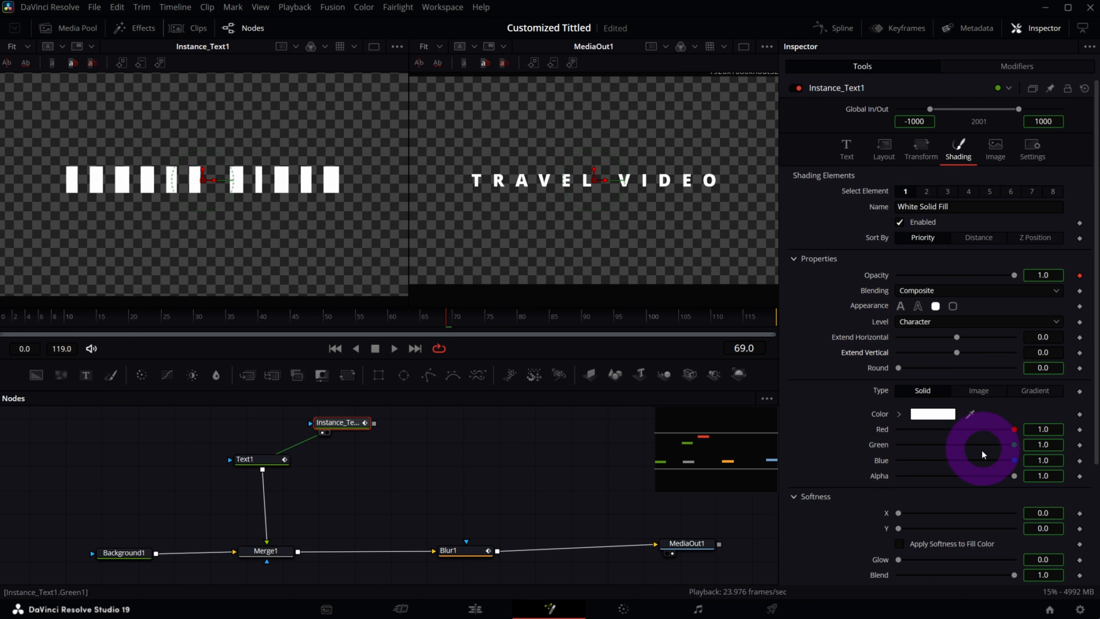
Set the instance's Extend Horizontal to 3.0 and Extend Vertical to about 1.78
{"action": "left_click_drag", "start_coordinate": [957, 339], "coordinate": [1046, 340]}
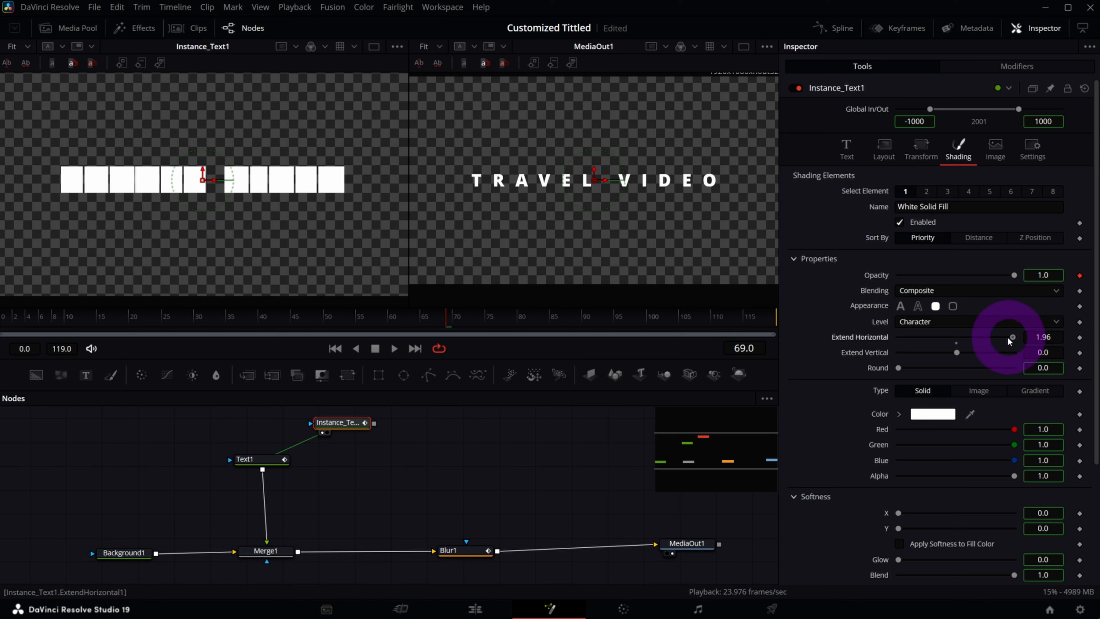
{"action": "mouse_move", "coordinate": [1012, 337]}
{"action": "left_mouse_down"}
{"action": "mouse_move", "coordinate": [975, 338]}
{"action": "mouse_move", "coordinate": [1017, 332]}
{"action": "left_mouse_up"}
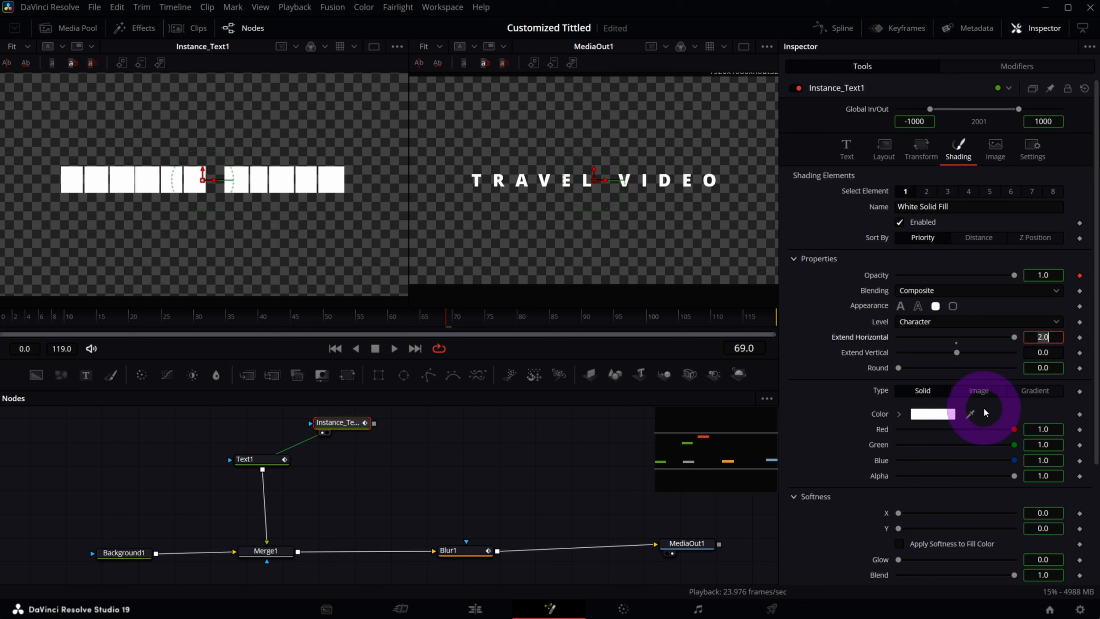
{"action": "key", "text": "Tab"}
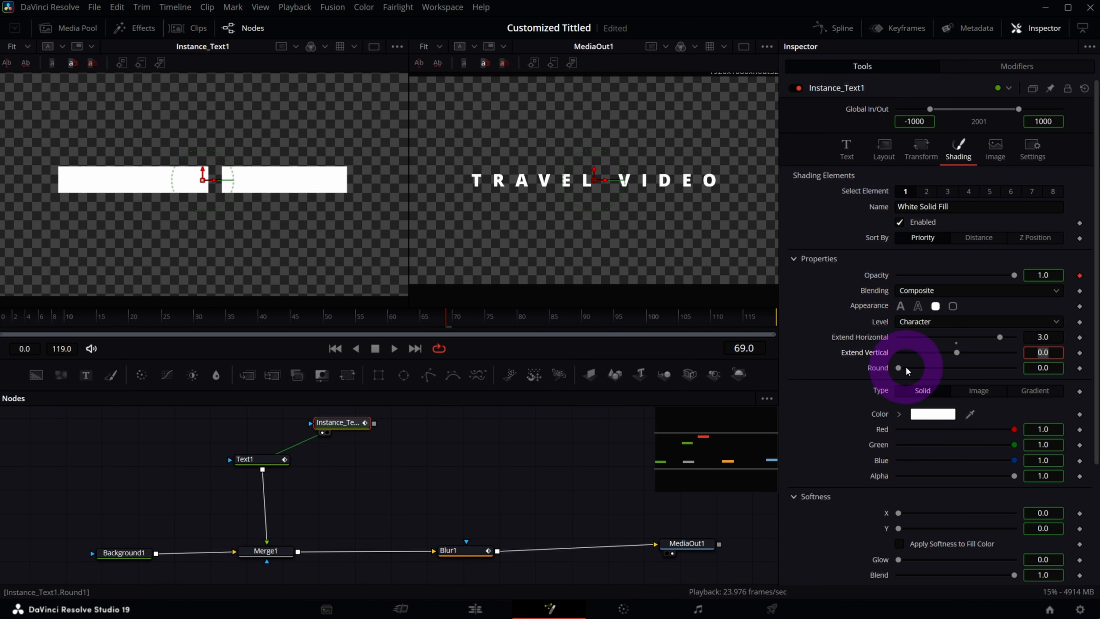
{"action": "left_click_drag", "start_coordinate": [962, 355], "coordinate": [1008, 352]}
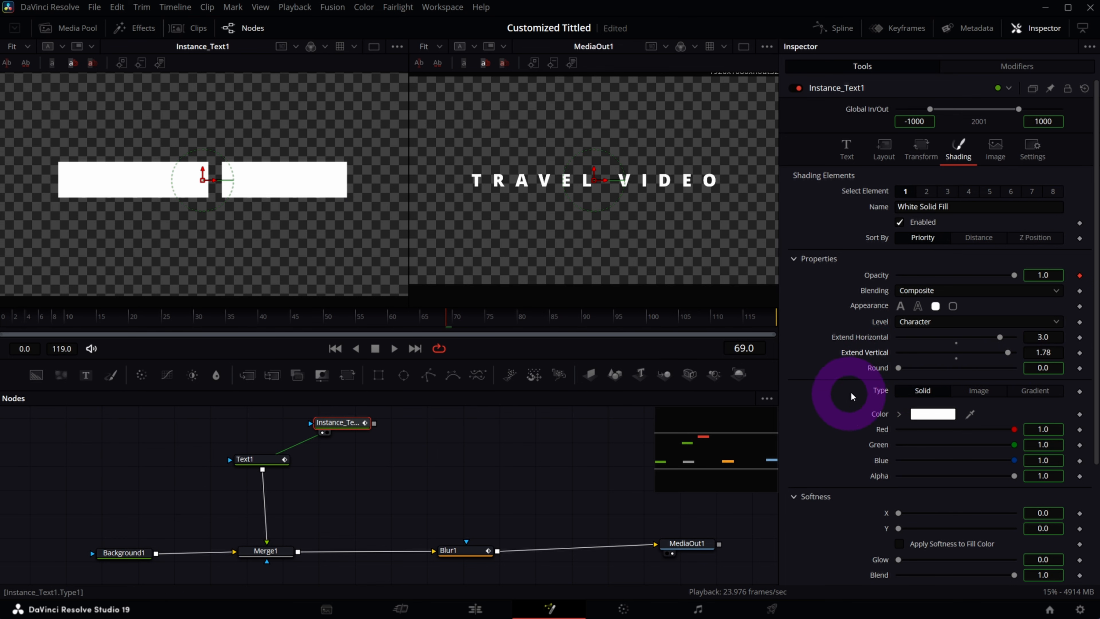
De-instance the Round setting of the Text1 instance and set it to about 0.273
{"action": "right_click", "coordinate": [879, 370]}
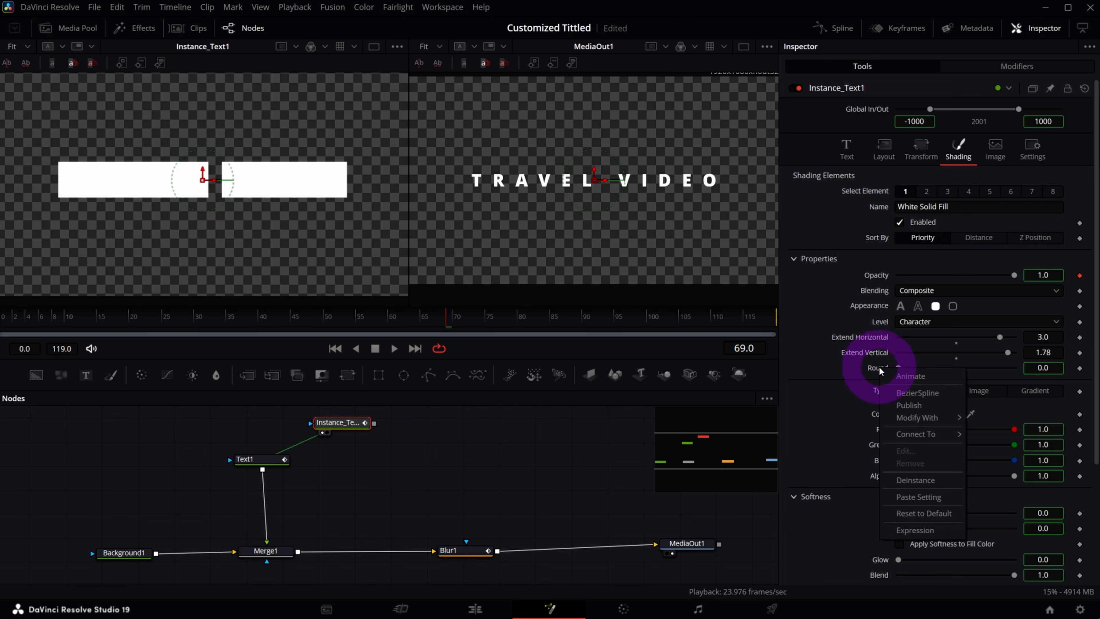
{"action": "left_click", "coordinate": [894, 482]}
{"action": "left_click_drag", "start_coordinate": [899, 368], "coordinate": [930, 366]}
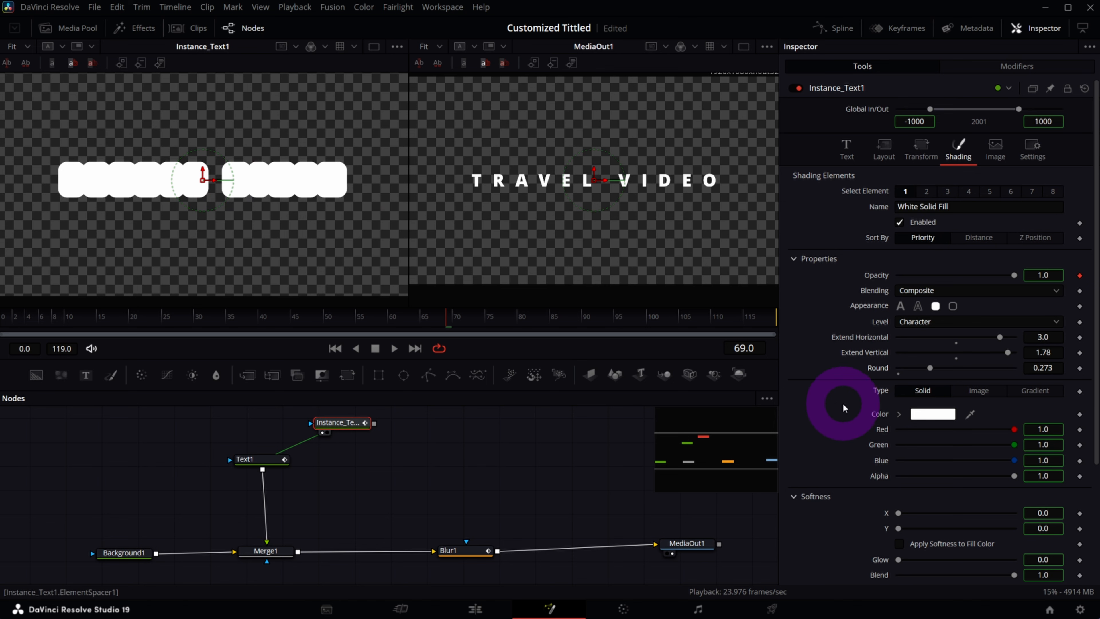
De-instance Softness X and Y, set them to about 5.24 and 5.13, and raise Round to about 0.401
{"action": "scroll", "coordinate": [845, 405], "scroll_direction": "down", "scroll_amount": 5}
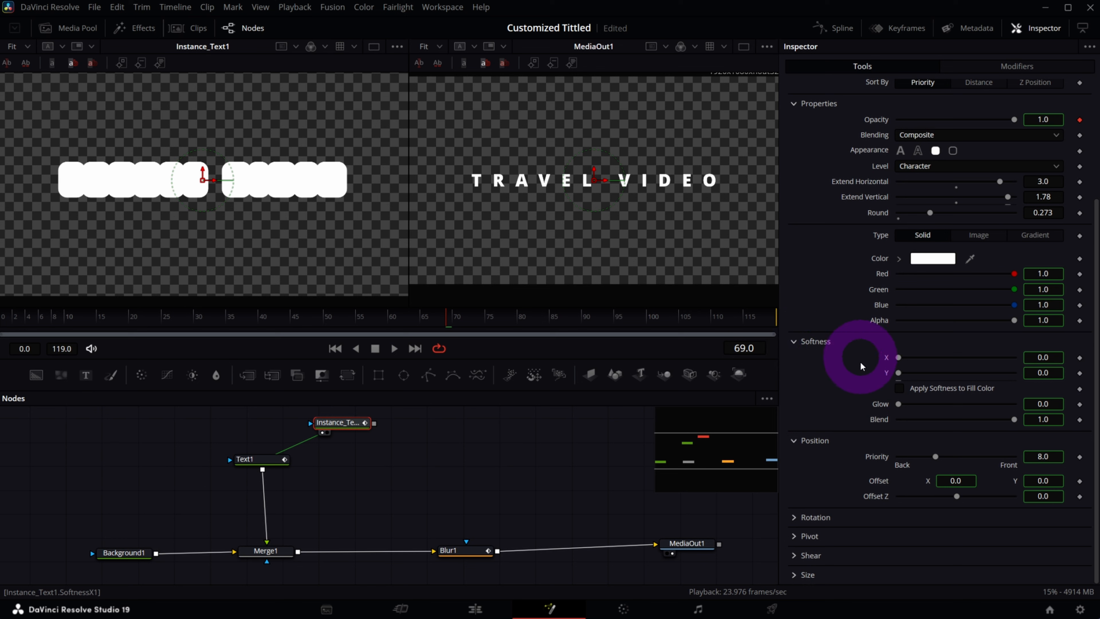
{"action": "right_click", "coordinate": [888, 362]}
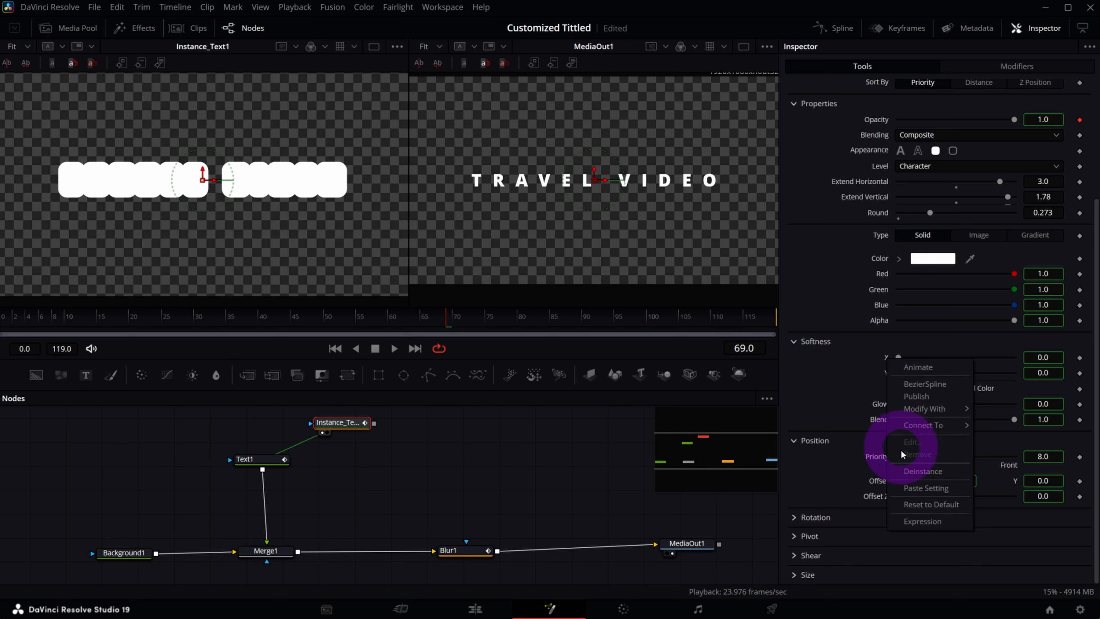
{"action": "left_click", "coordinate": [906, 471]}
{"action": "right_click", "coordinate": [886, 373]}
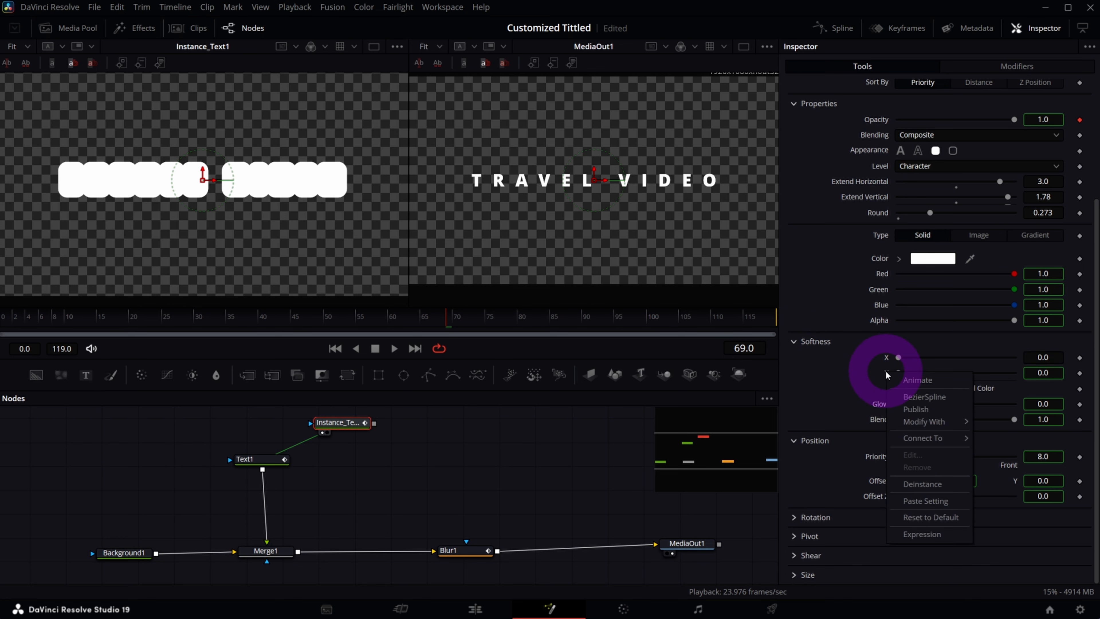
{"action": "left_click", "coordinate": [898, 484]}
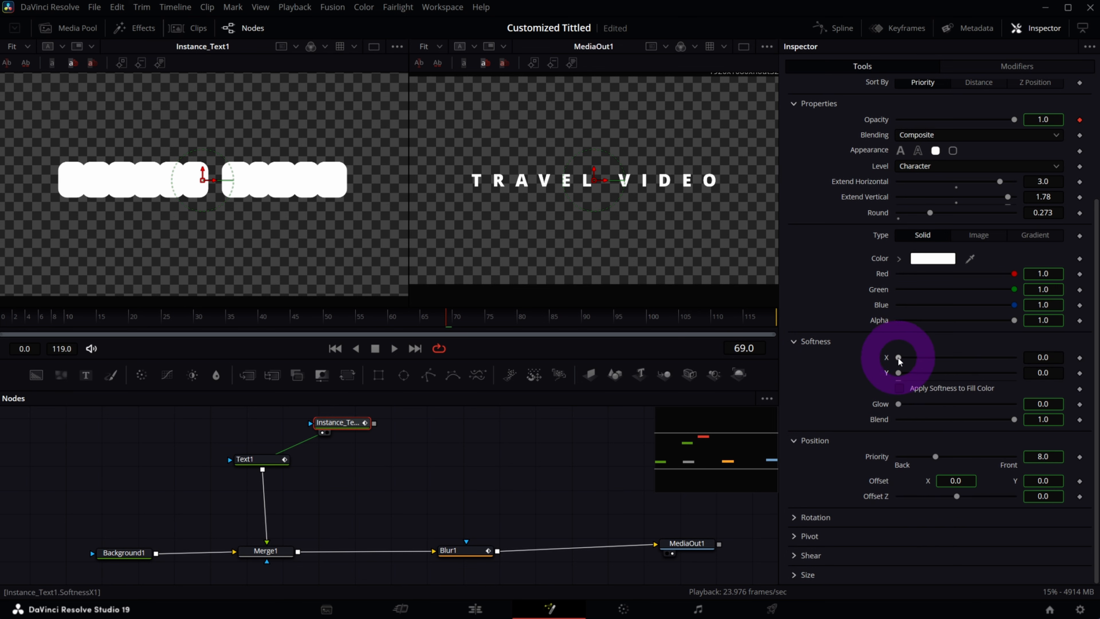
{"action": "mouse_move", "coordinate": [911, 362]}
{"action": "left_mouse_down"}
{"action": "mouse_move", "coordinate": [925, 357]}
{"action": "mouse_move", "coordinate": [905, 373]}
{"action": "mouse_move", "coordinate": [929, 374]}
{"action": "mouse_move", "coordinate": [929, 359]}
{"action": "left_mouse_up"}
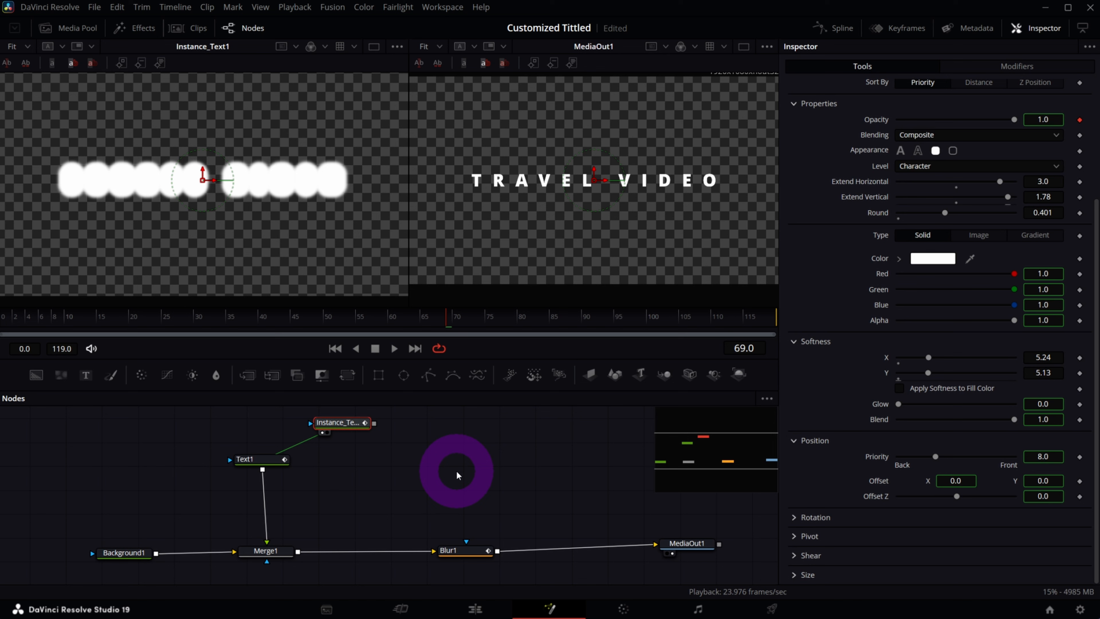
Search the tool list for "fast" and add a FastNoise node with the Text1 instance selected
{"action": "key", "text": "shift+space"}
{"action": "type", "text": "dve"}
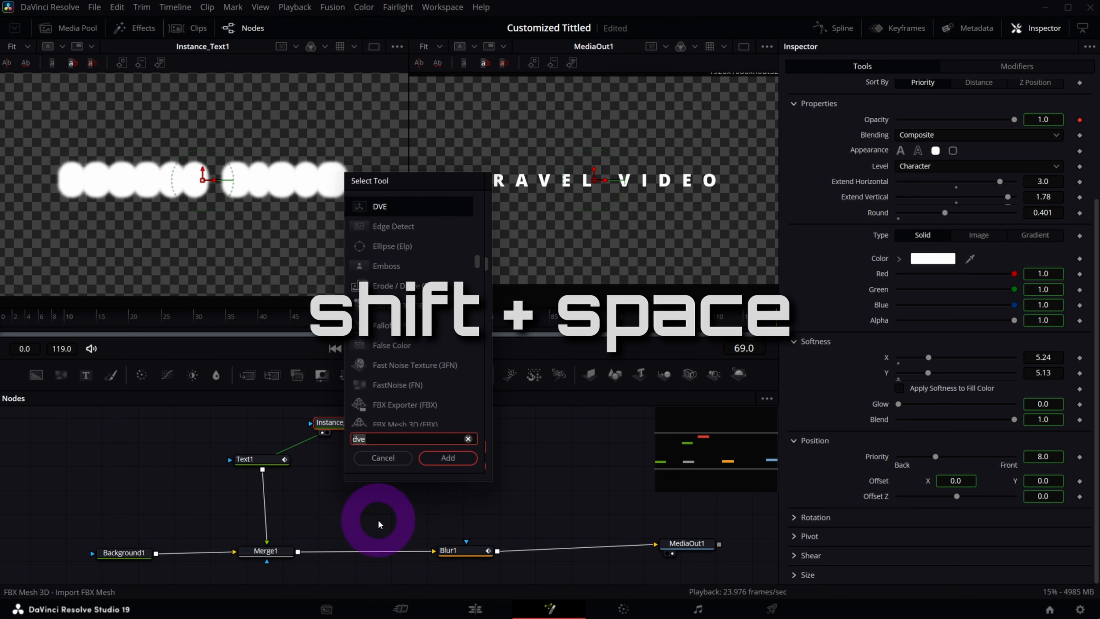
{"action": "left_click_drag", "start_coordinate": [390, 437], "coordinate": [290, 429]}
{"action": "type", "text": "fast"}
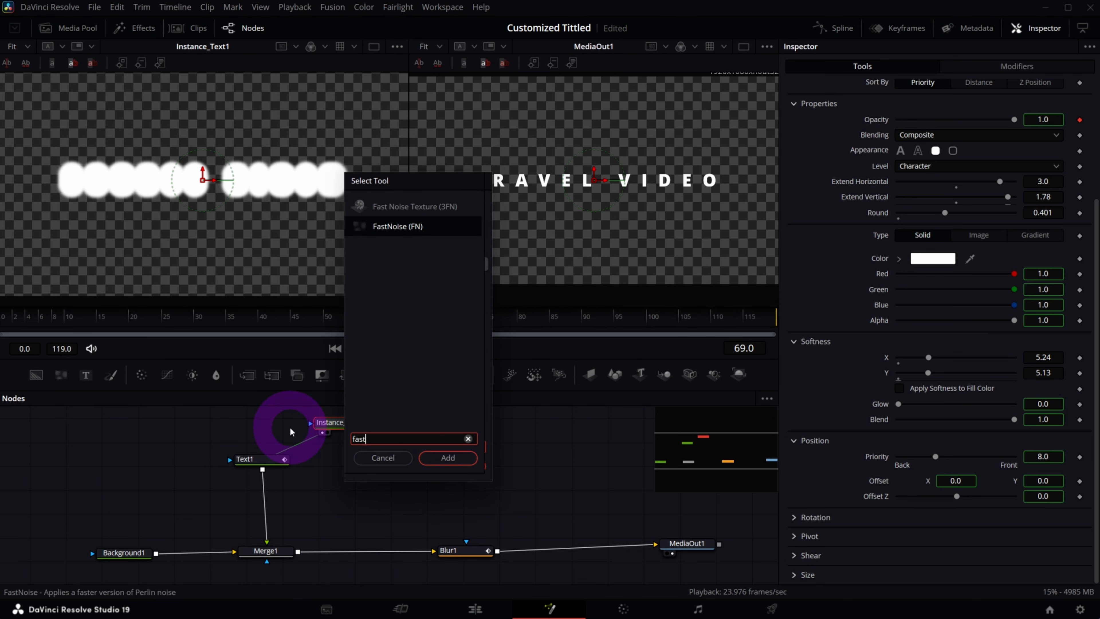
{"action": "left_click", "coordinate": [376, 227]}
{"action": "left_click", "coordinate": [448, 458]}
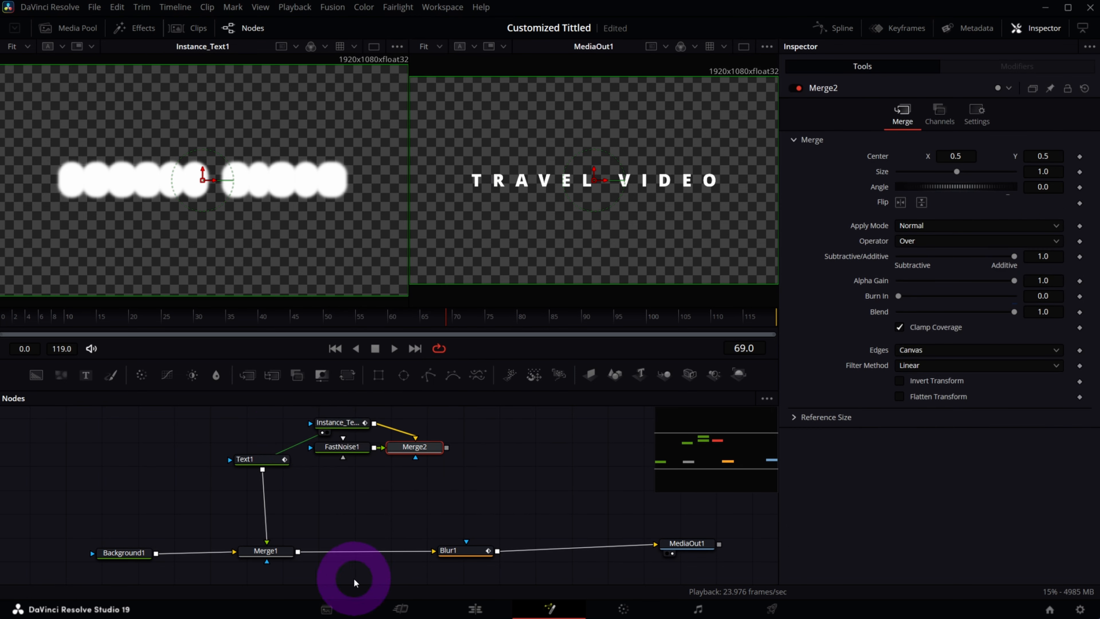
Separate FastNoise1 from the automatically added Merge2 node and delete Merge2
{"action": "left_click_drag", "start_coordinate": [413, 447], "coordinate": [359, 485]}
{"action": "left_click", "coordinate": [466, 477], "text": "shift"}
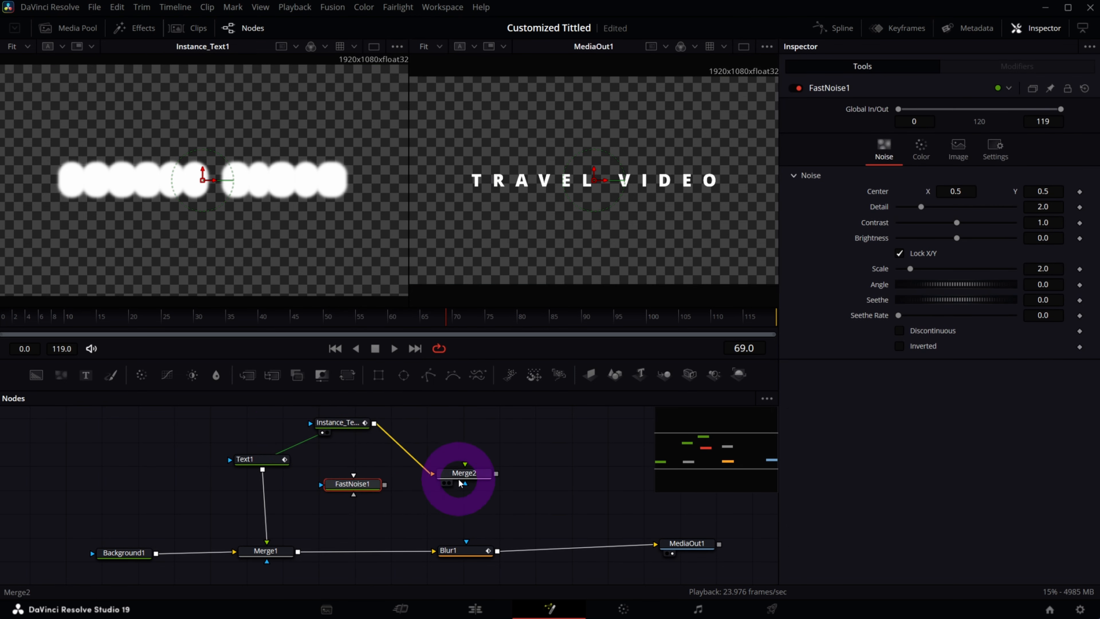
{"action": "left_click", "coordinate": [466, 476]}
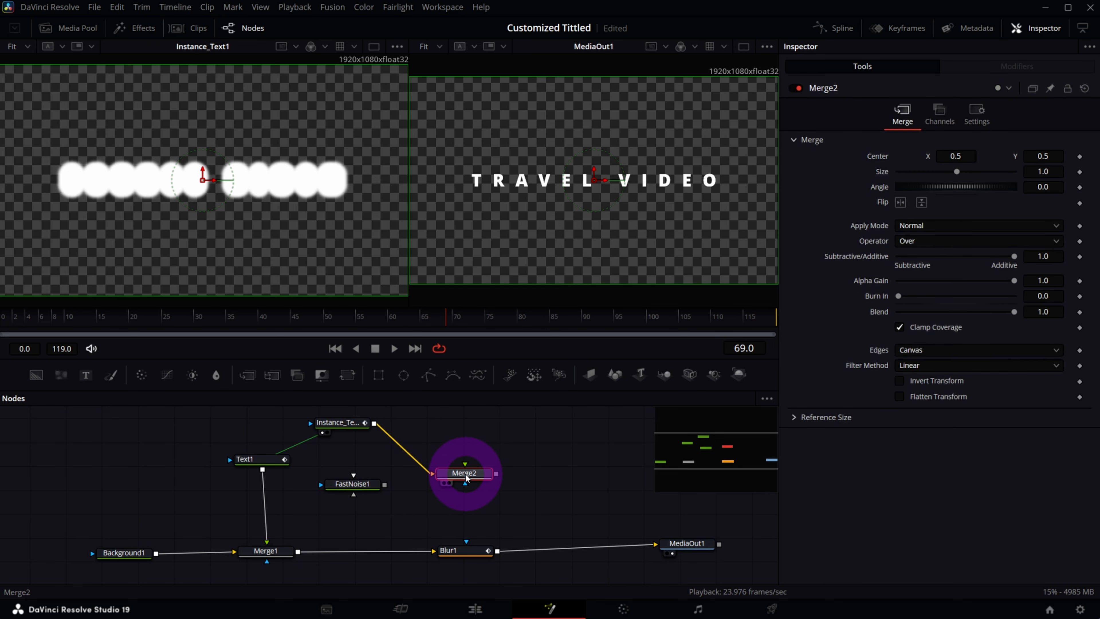
{"action": "key", "text": "Delete"}
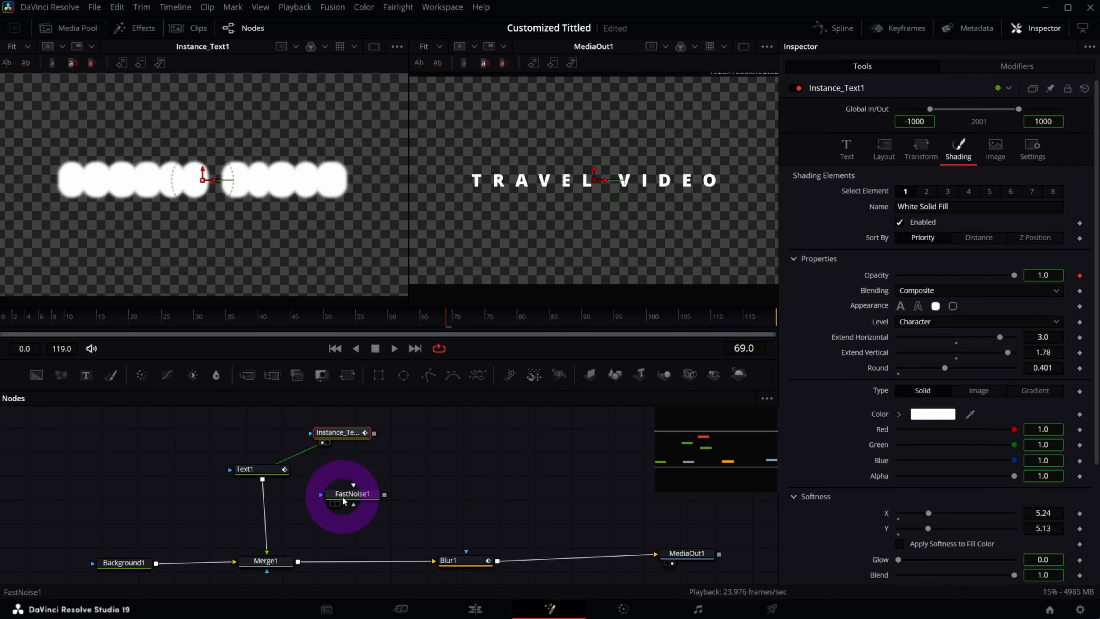
Reposition FastNoise1 below the Text1 instance for comparison and delete it
{"action": "left_click_drag", "start_coordinate": [344, 497], "coordinate": [403, 483]}
{"action": "left_click", "coordinate": [402, 483]}
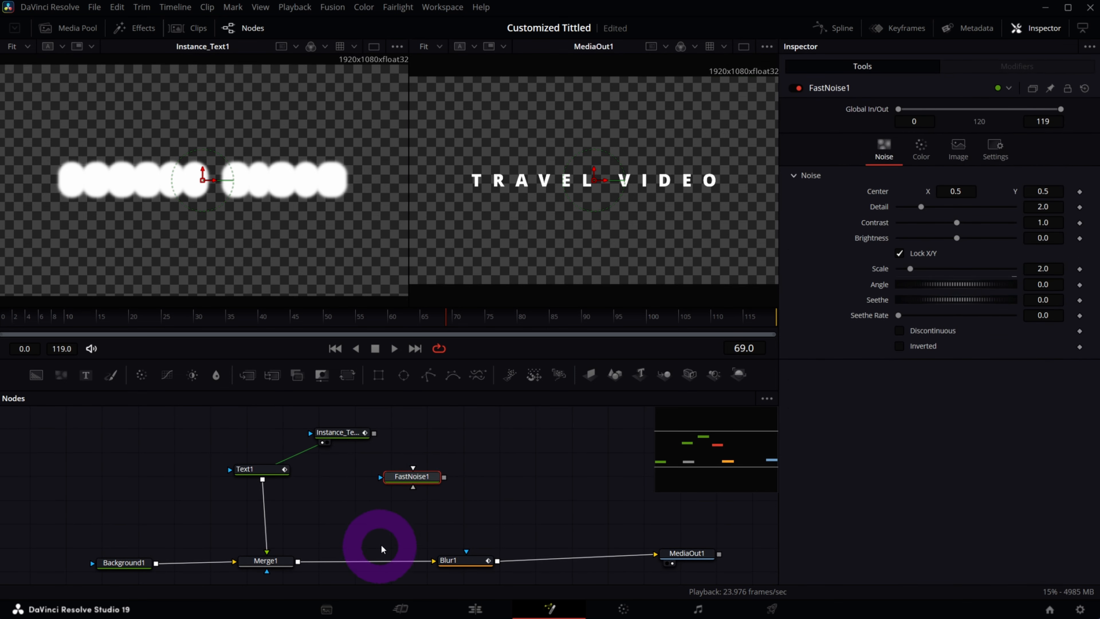
{"action": "left_click", "coordinate": [344, 435]}
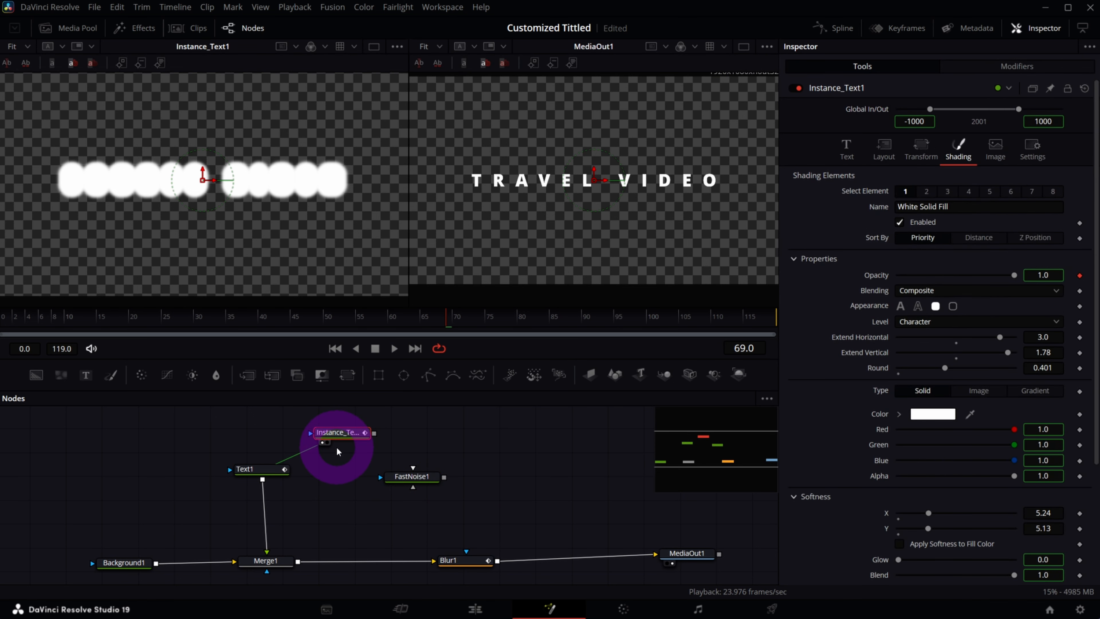
{"action": "left_click_drag", "start_coordinate": [398, 479], "coordinate": [370, 491]}
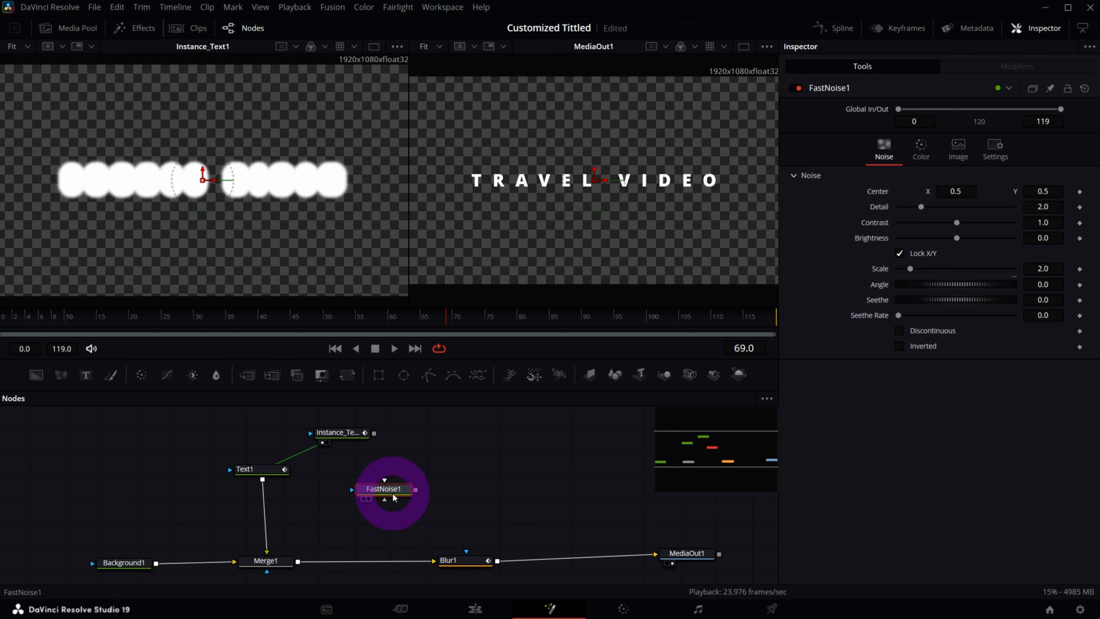
{"action": "left_click_drag", "start_coordinate": [392, 493], "coordinate": [422, 494]}
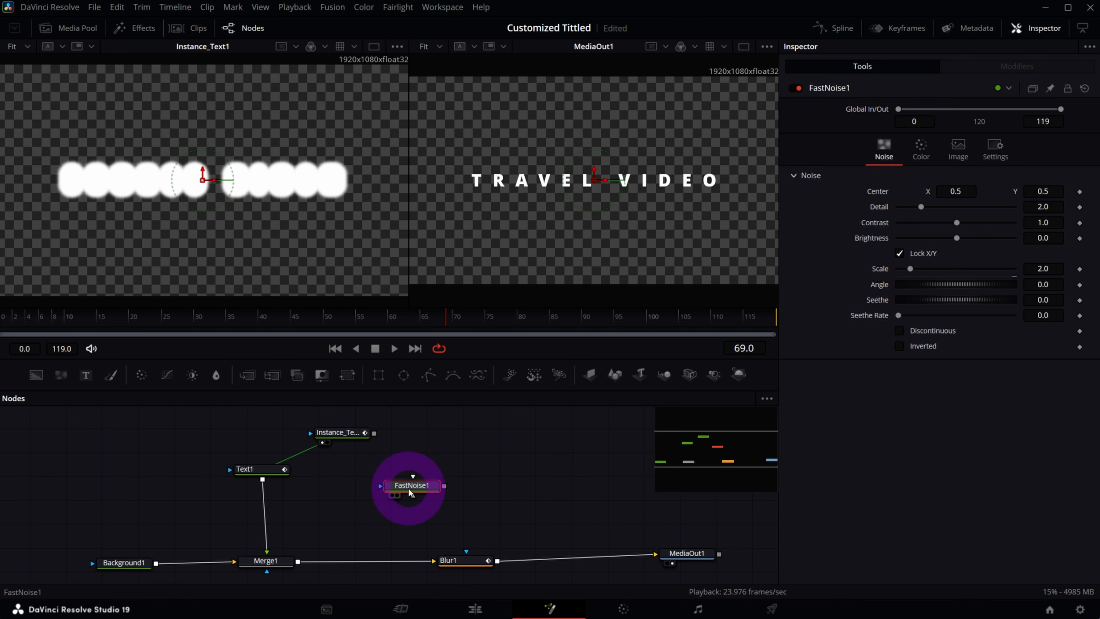
{"action": "key", "text": "Delete"}
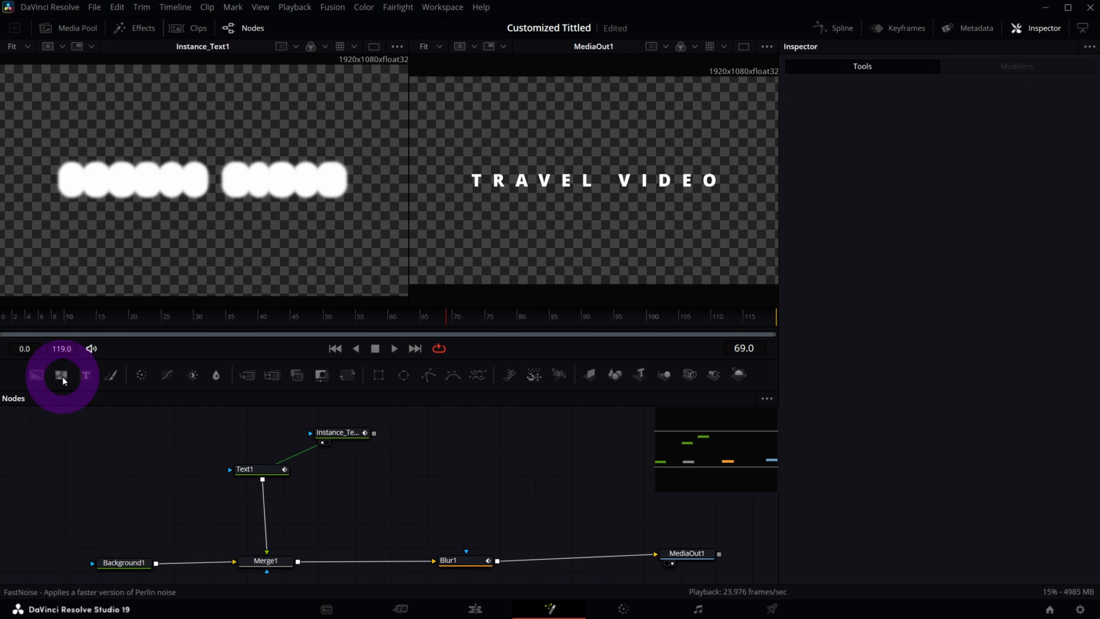
Add an unconnected FastNoise node beside the Text1 instance and display it in the second viewer
{"action": "left_click_drag", "start_coordinate": [60, 381], "coordinate": [451, 466]}
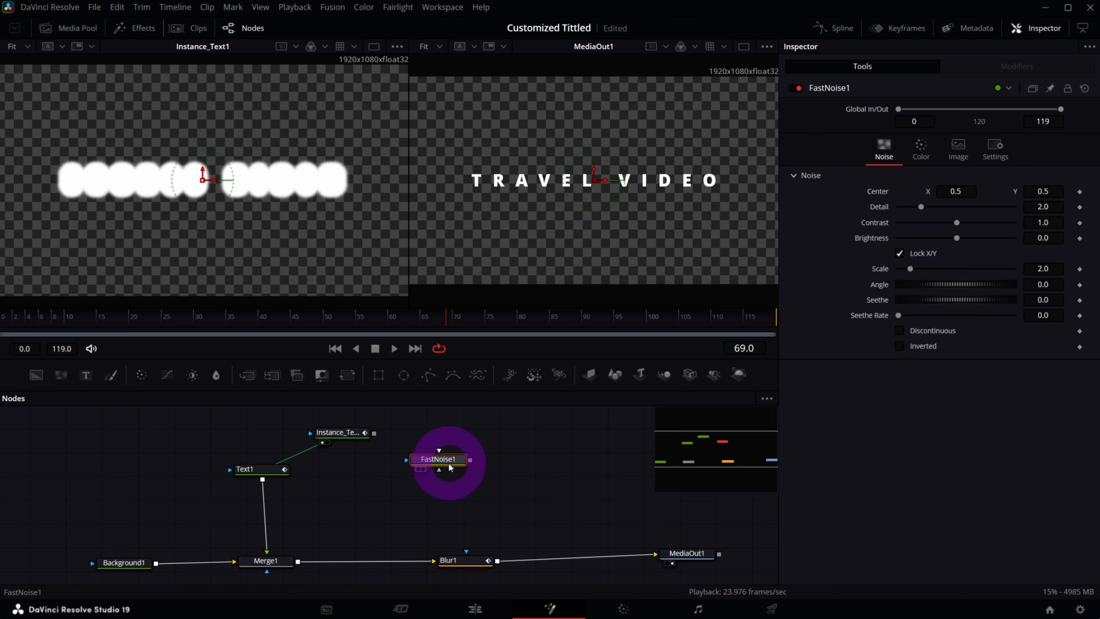
{"action": "key", "text": "2"}
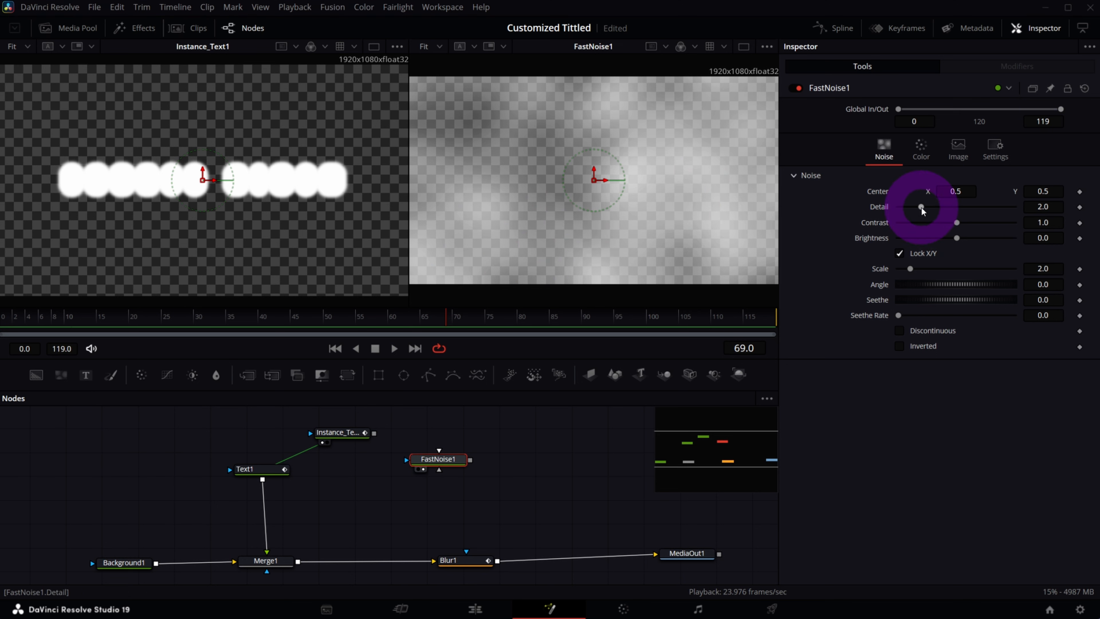
Set FastNoise1's contrast to 2.59 and brightness to -0.6, and unlock its scale to use X 9.52 and Y 19.79
{"action": "left_click_drag", "start_coordinate": [956, 224], "coordinate": [979, 222]}
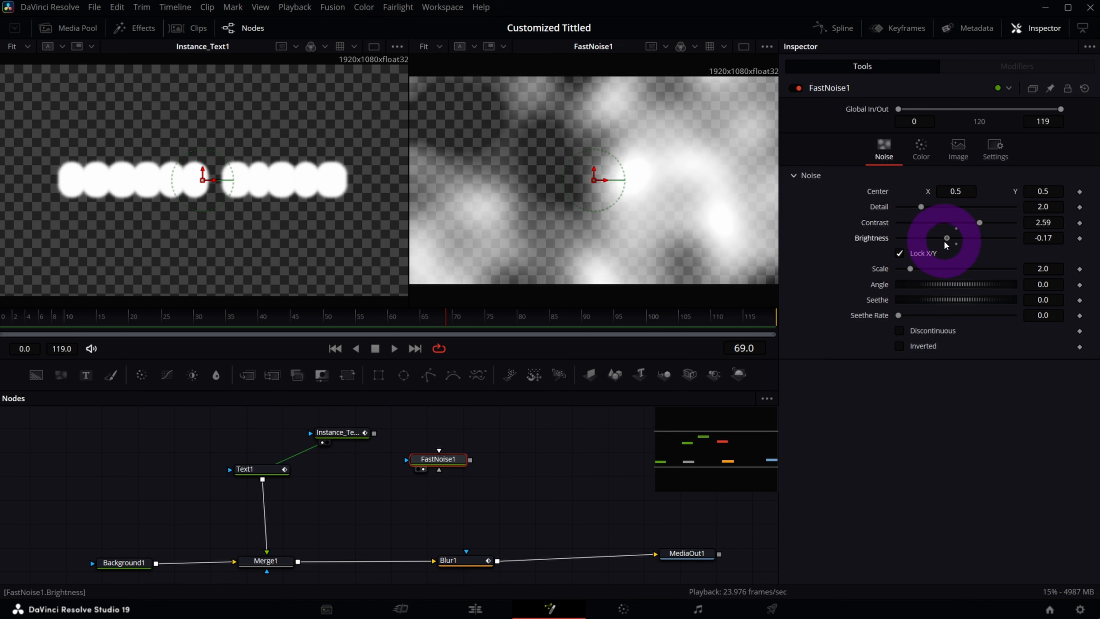
{"action": "left_click_drag", "start_coordinate": [940, 243], "coordinate": [922, 260]}
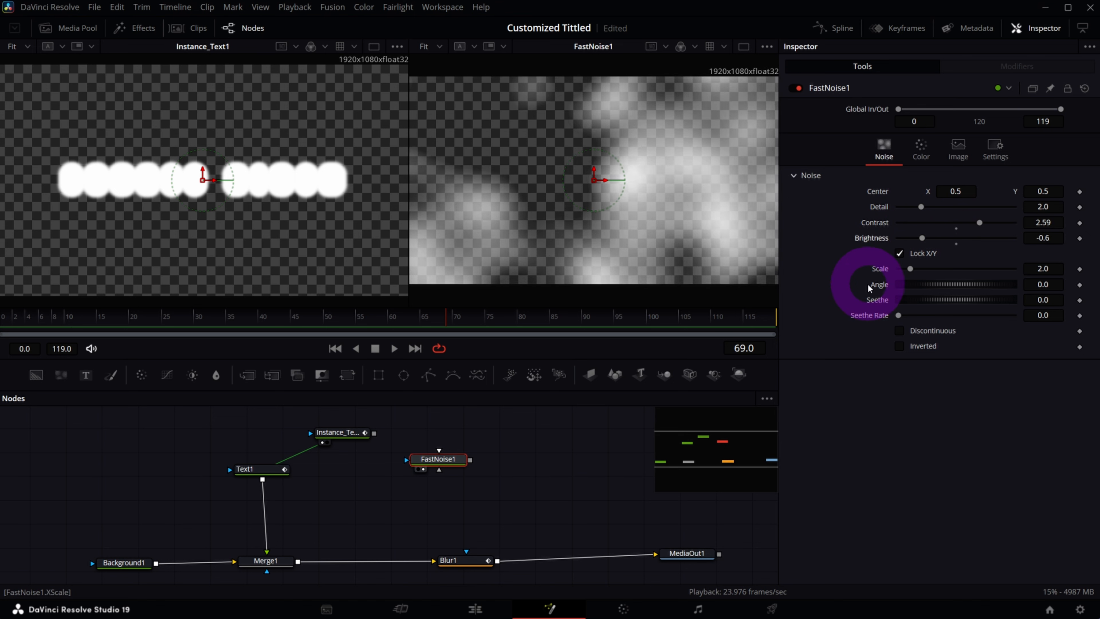
{"action": "left_click", "coordinate": [899, 253]}
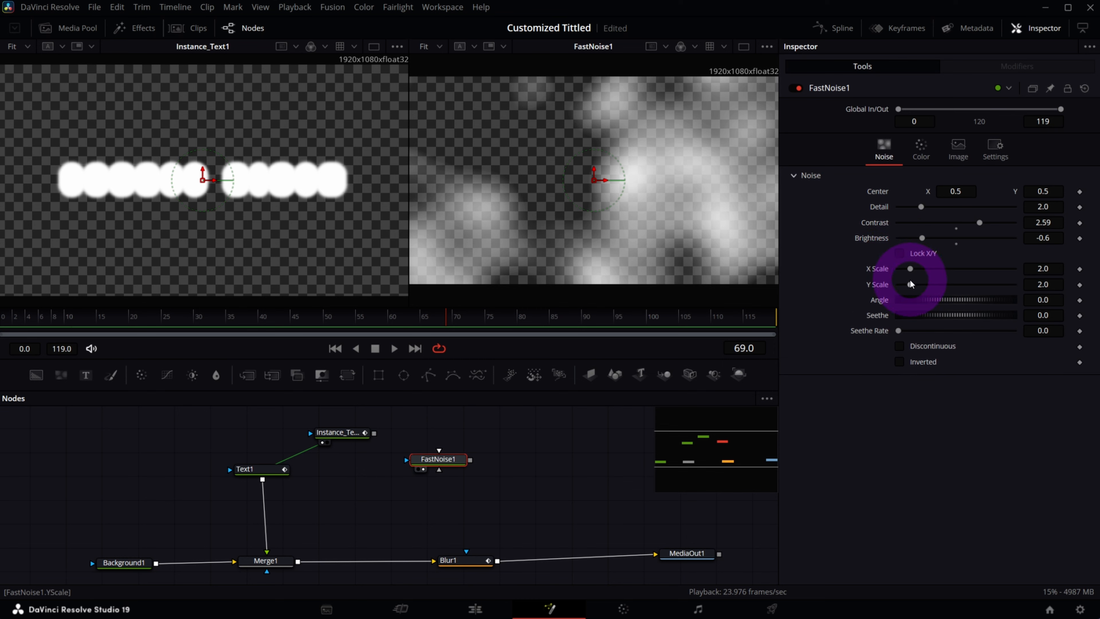
{"action": "left_click_drag", "start_coordinate": [911, 287], "coordinate": [1013, 284]}
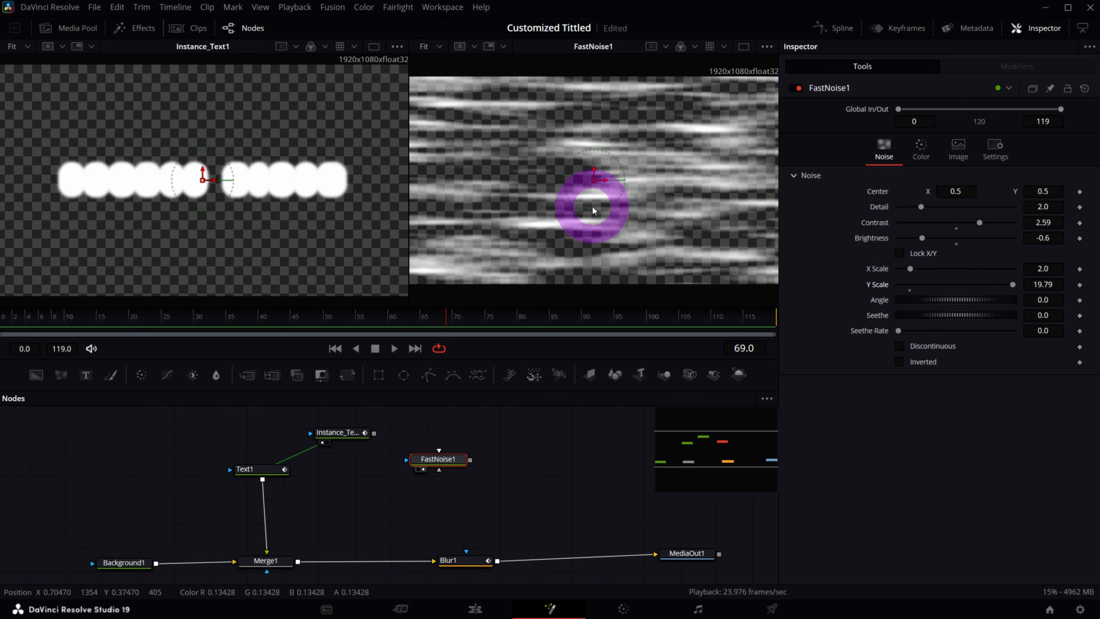
{"action": "left_click_drag", "start_coordinate": [909, 269], "coordinate": [953, 268]}
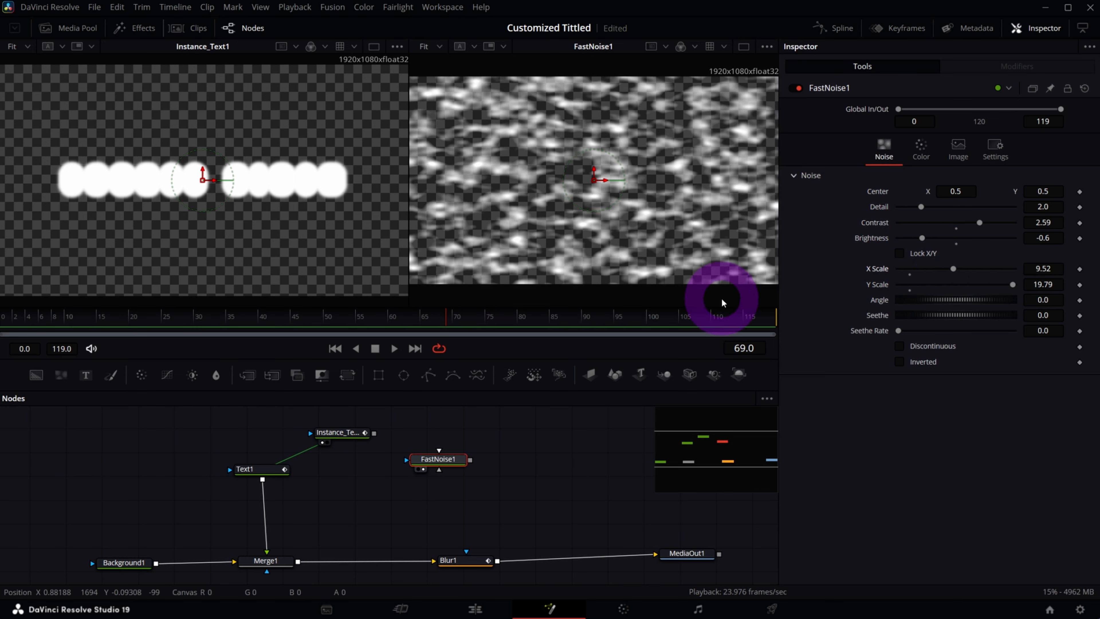
Set FastNoise1's Seethe Rate to 0.519, playing the composition before and after the change to compare the noise motion
{"action": "left_click", "coordinate": [394, 350]}
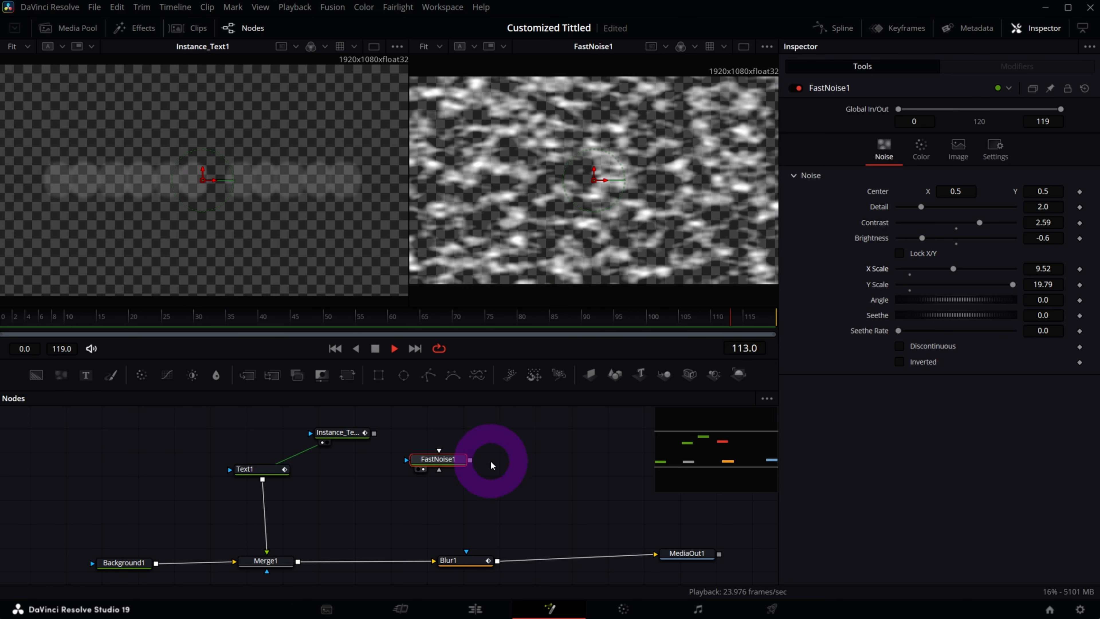
{"action": "left_click", "coordinate": [392, 349]}
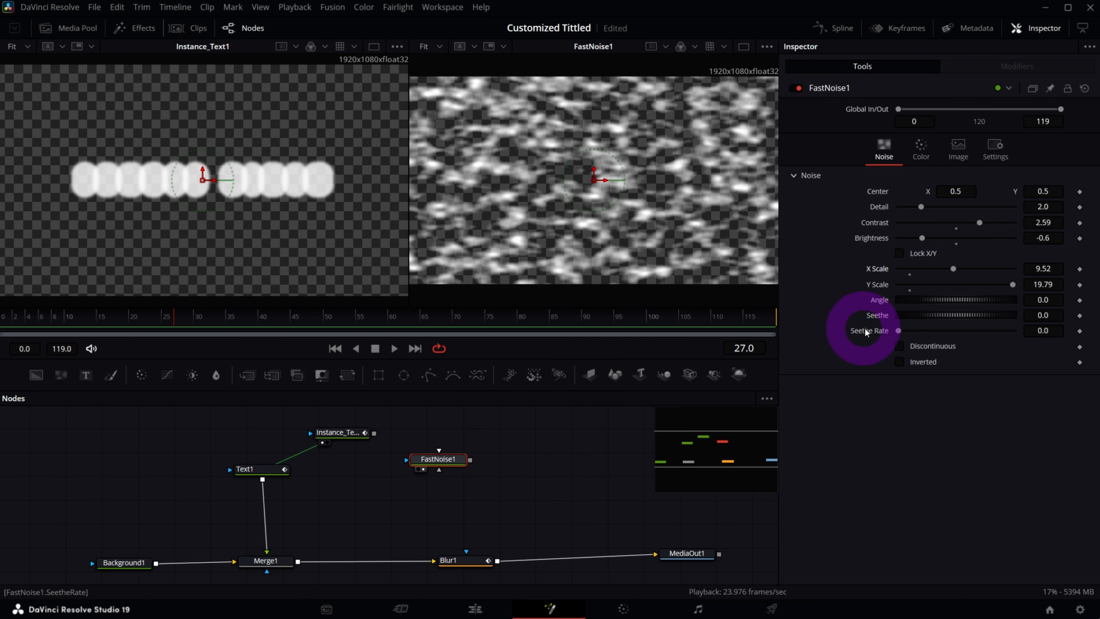
{"action": "left_click_drag", "start_coordinate": [898, 332], "coordinate": [959, 332]}
{"action": "key", "text": "space"}
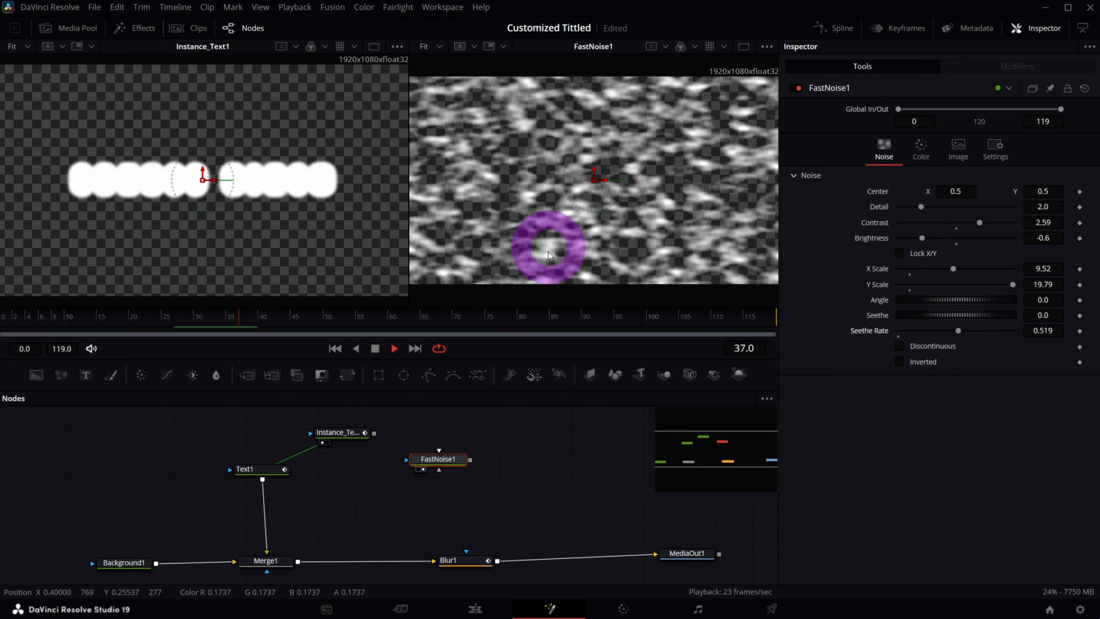
{"action": "key", "text": "space"}
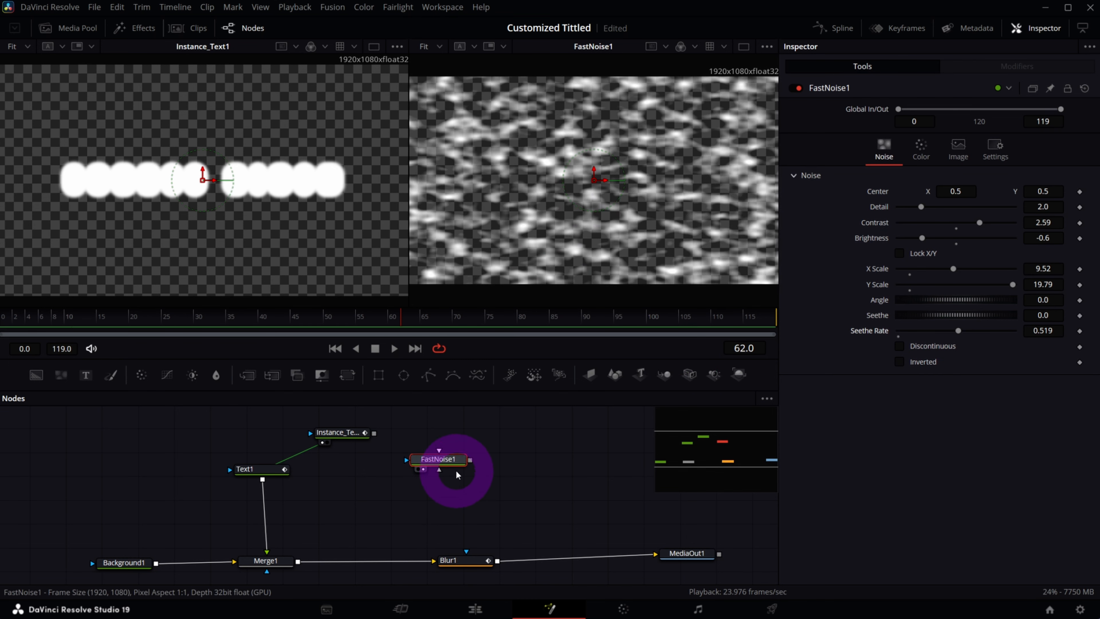
Connect the Text1 instance's output to FastNoise1's effect mask, play back the masked noise and tidy FastNoise1's position
{"action": "left_click_drag", "start_coordinate": [449, 460], "coordinate": [457, 452]}
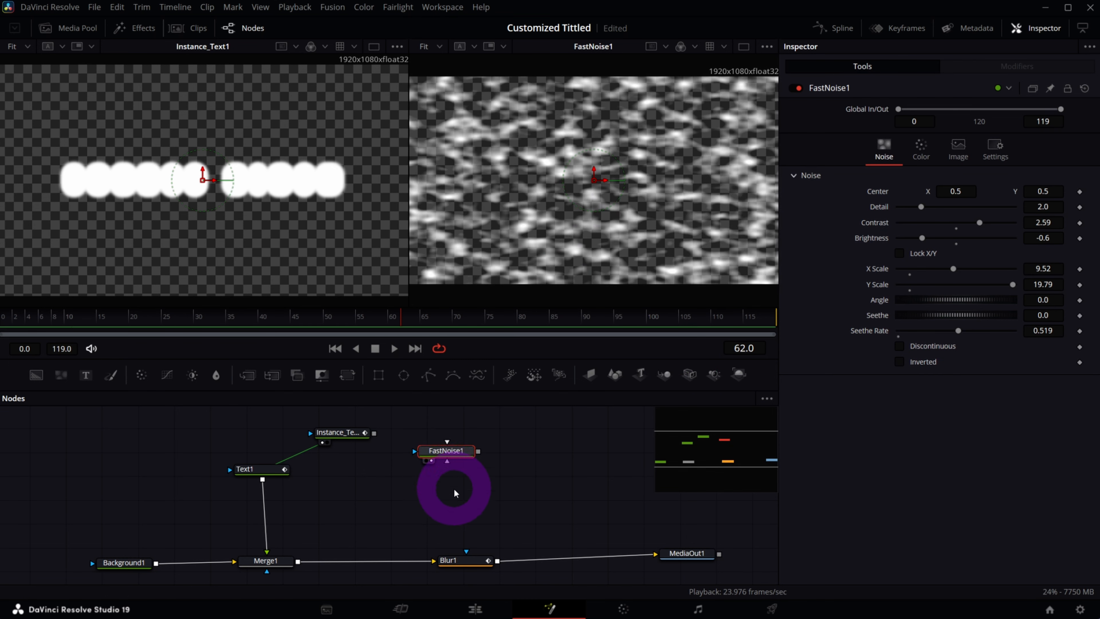
{"action": "left_click", "coordinate": [345, 439]}
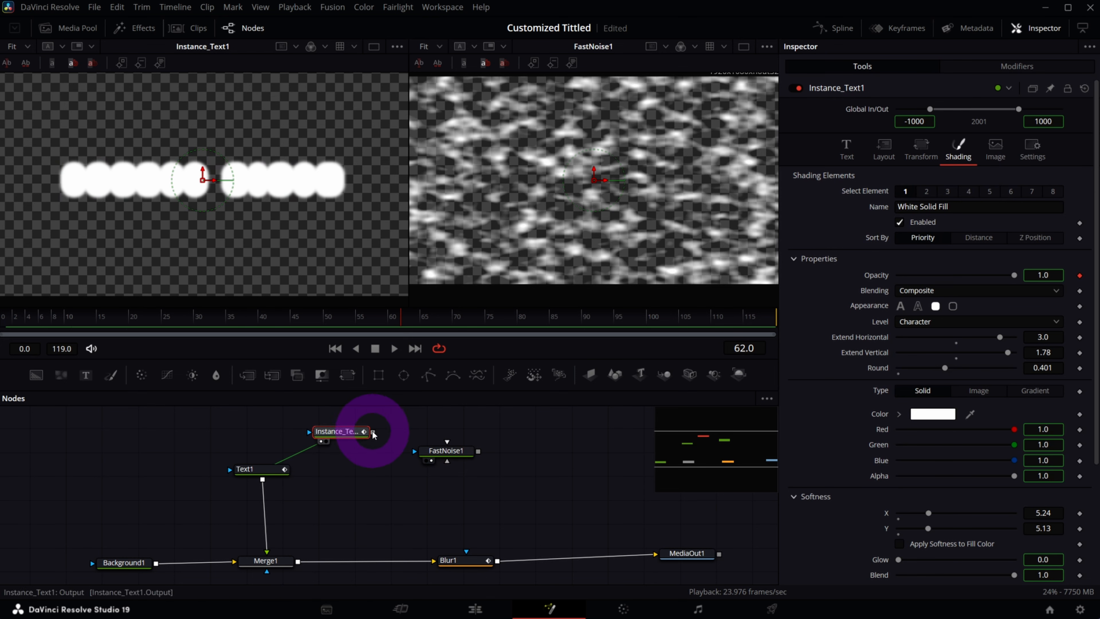
{"action": "left_click_drag", "start_coordinate": [373, 434], "coordinate": [376, 455]}
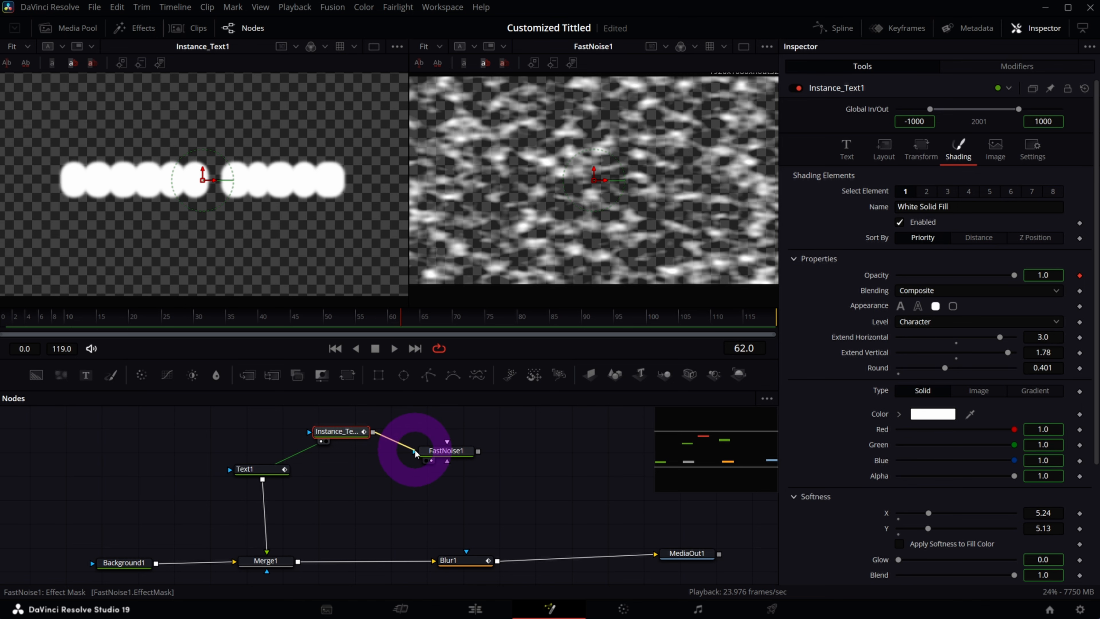
{"action": "left_click_drag", "start_coordinate": [415, 452], "coordinate": [415, 453]}
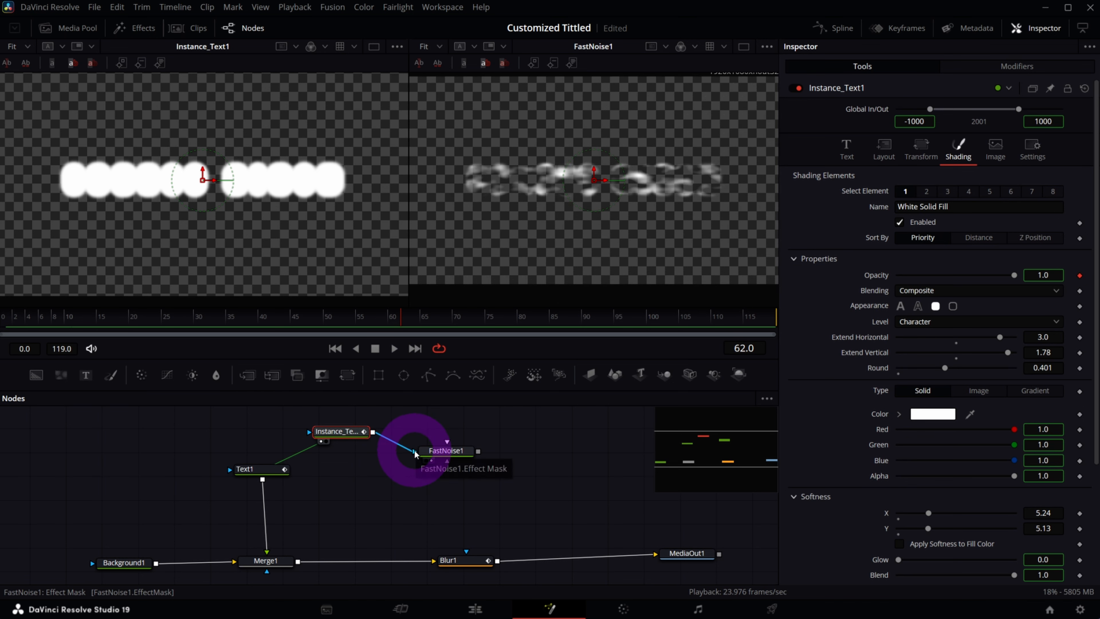
{"action": "left_click", "coordinate": [446, 459]}
{"action": "left_click", "coordinate": [451, 454]}
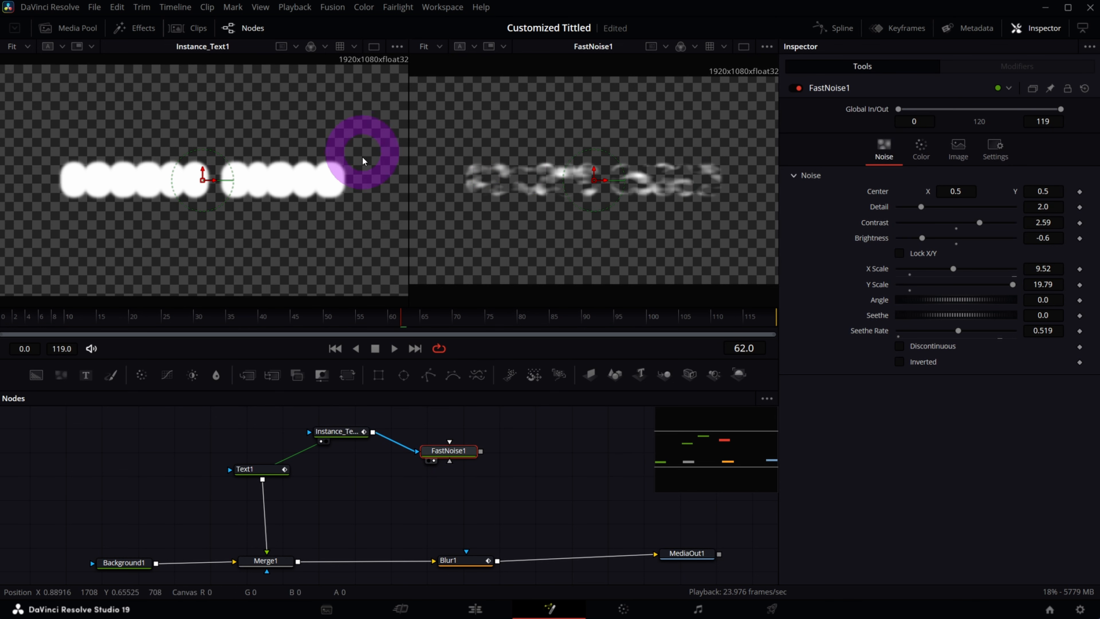
{"action": "key", "text": "space"}
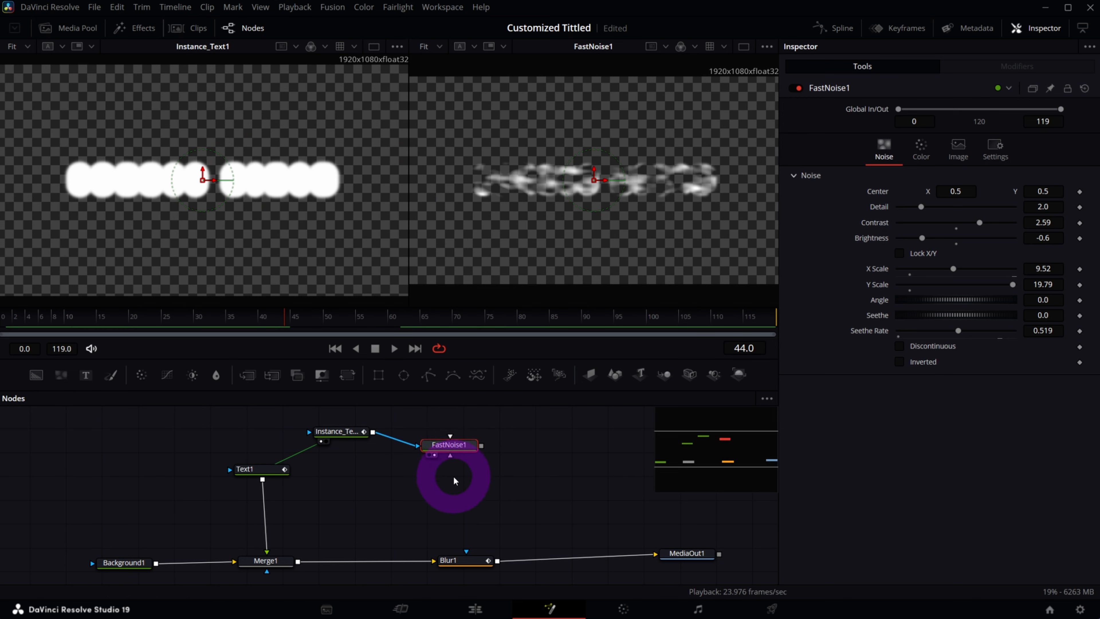
{"action": "left_click_drag", "start_coordinate": [458, 448], "coordinate": [464, 443]}
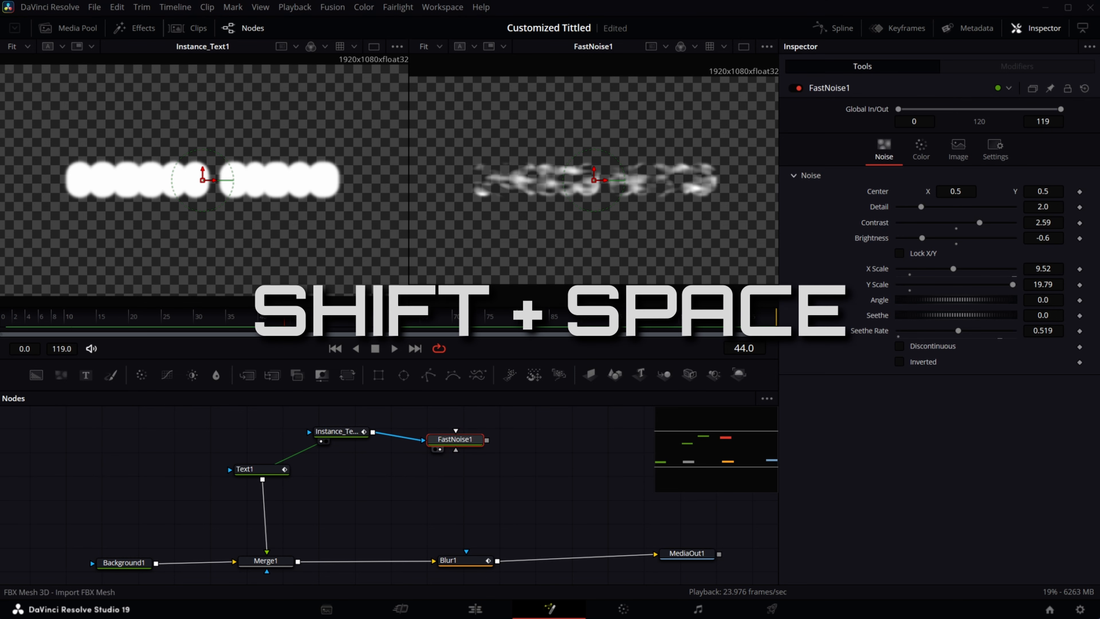
Add a Rays node after FastNoise1, place it directly below and display it in the second viewer
{"action": "key", "text": "shift+space"}
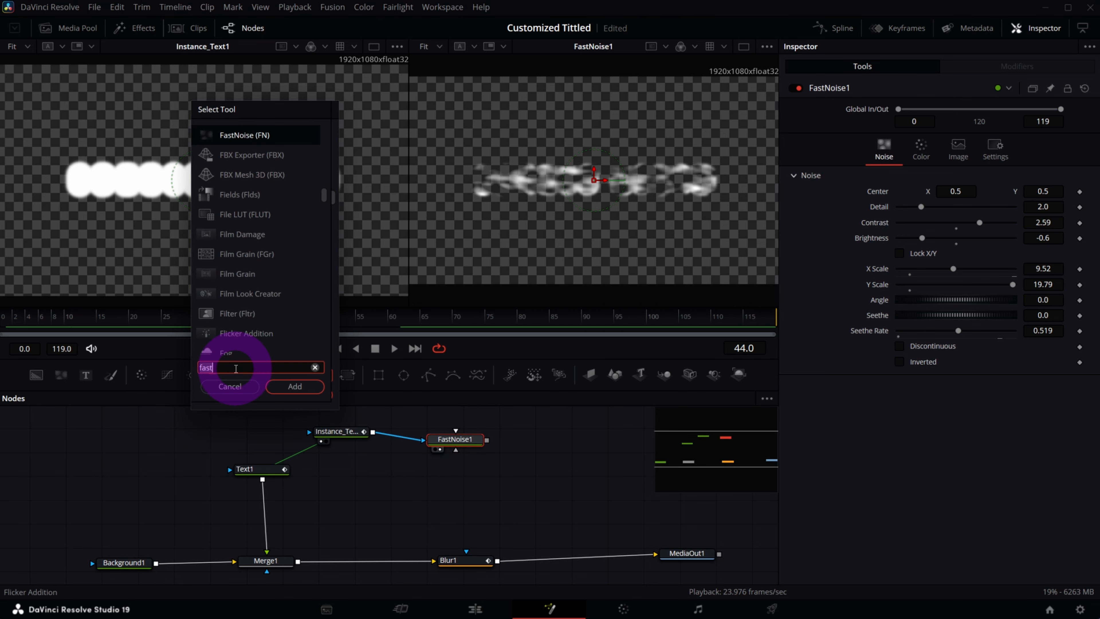
{"action": "type", "text": "rays"}
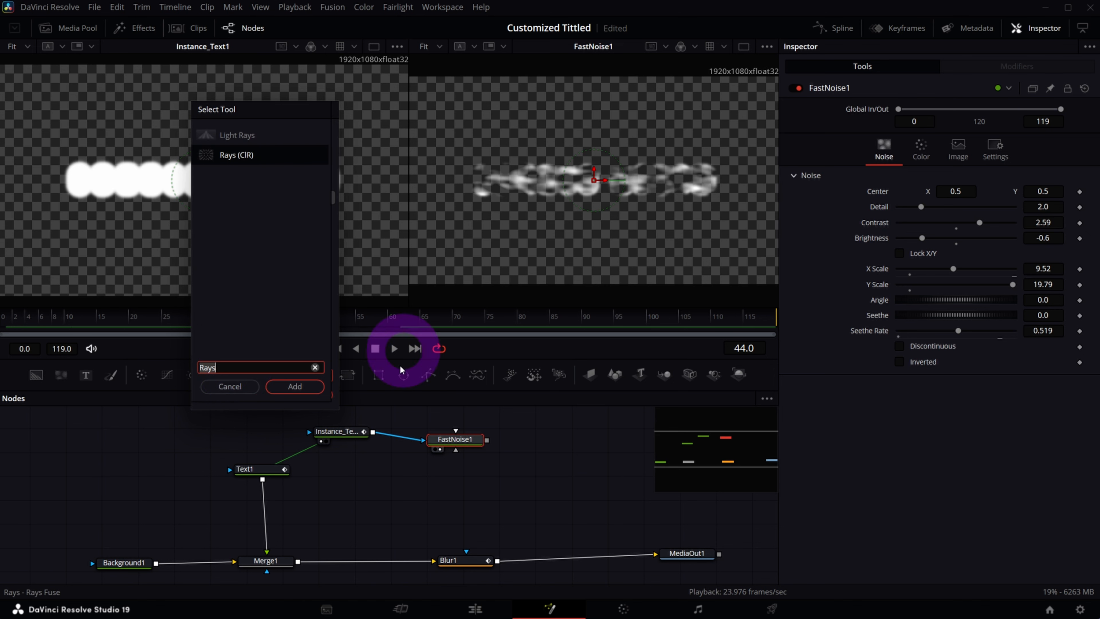
{"action": "left_click", "coordinate": [293, 386]}
{"action": "left_click_drag", "start_coordinate": [539, 442], "coordinate": [457, 490]}
{"action": "left_click", "coordinate": [451, 450]}
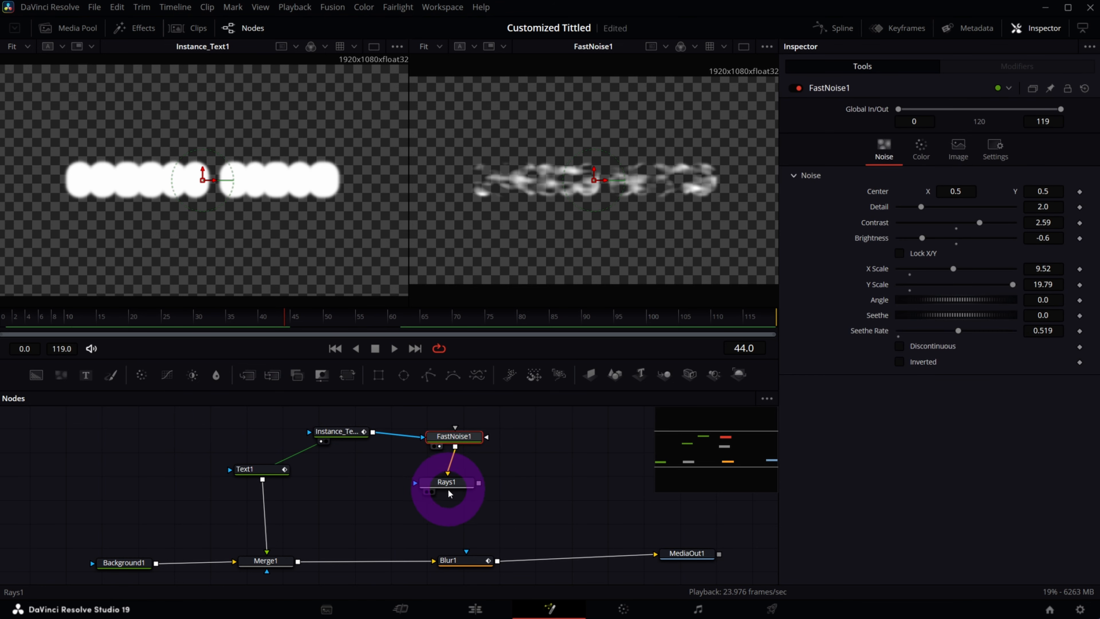
{"action": "left_click_drag", "start_coordinate": [451, 488], "coordinate": [456, 488]}
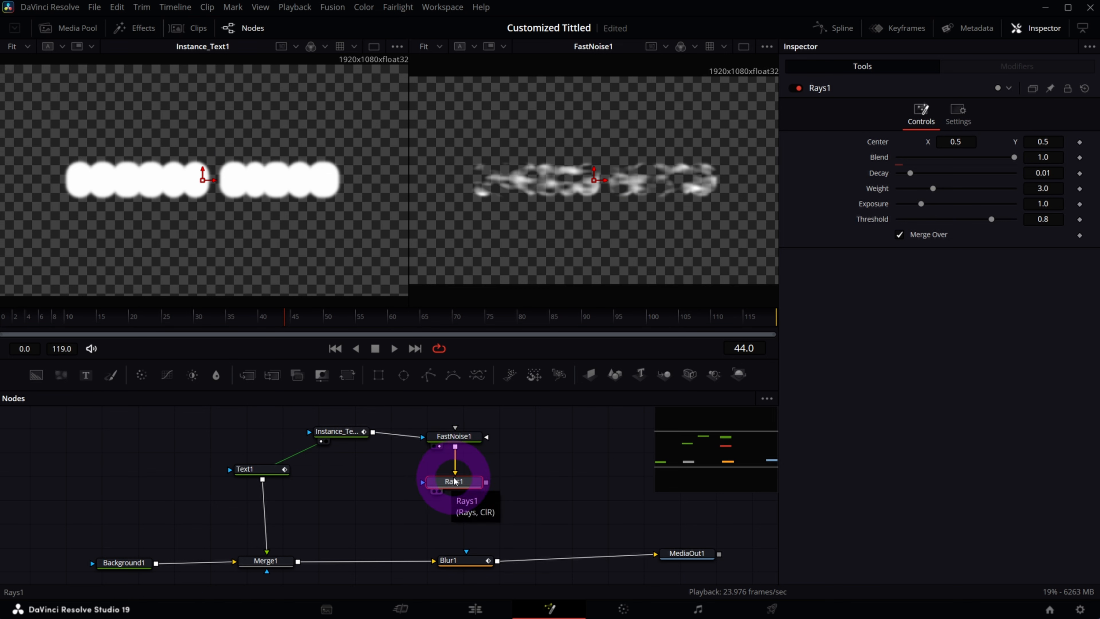
{"action": "key", "text": "2"}
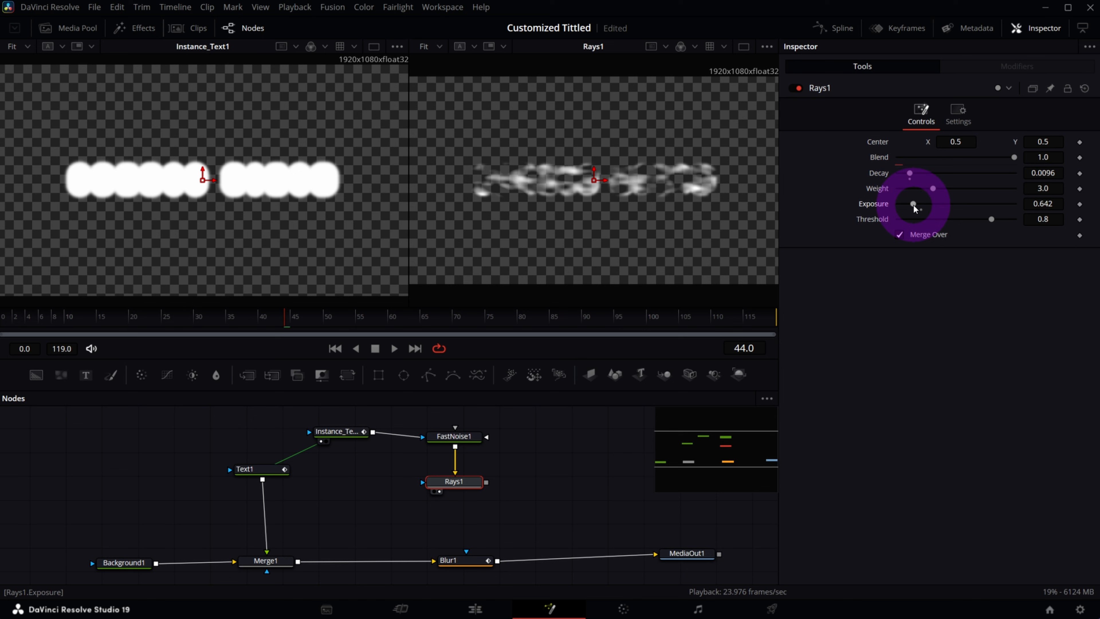
Set Rays1's exposure to 0.642 and threshold to 0.123, and toggle the node off and on to compare its effect
{"action": "left_click_drag", "start_coordinate": [991, 219], "coordinate": [911, 220]}
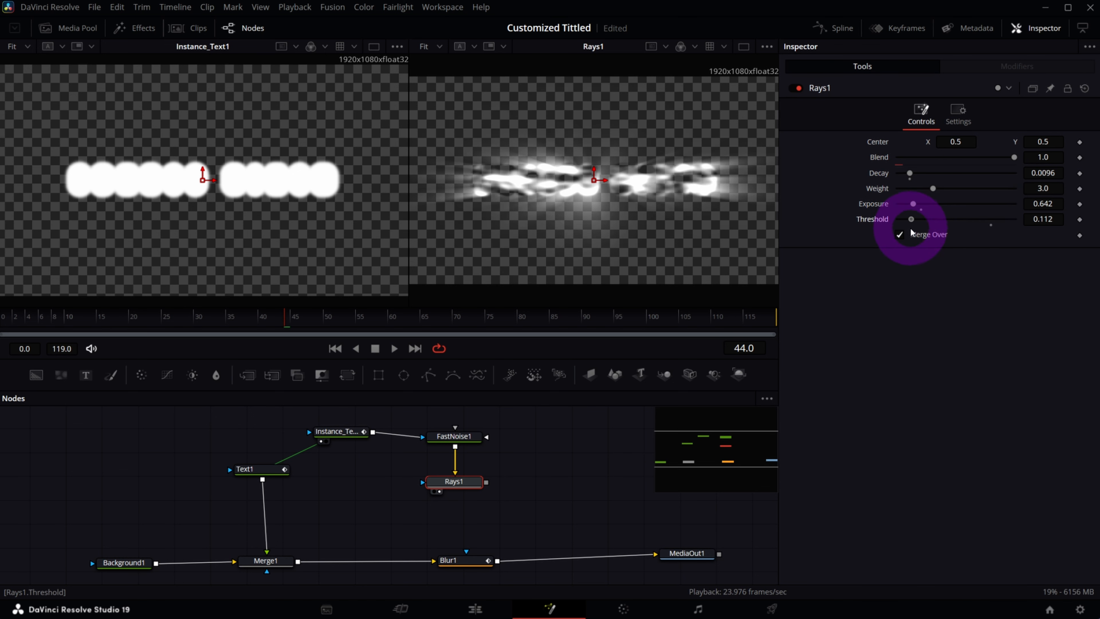
{"action": "left_click", "coordinate": [796, 90]}
{"action": "left_click", "coordinate": [795, 90]}
{"action": "left_click", "coordinate": [724, 212]}
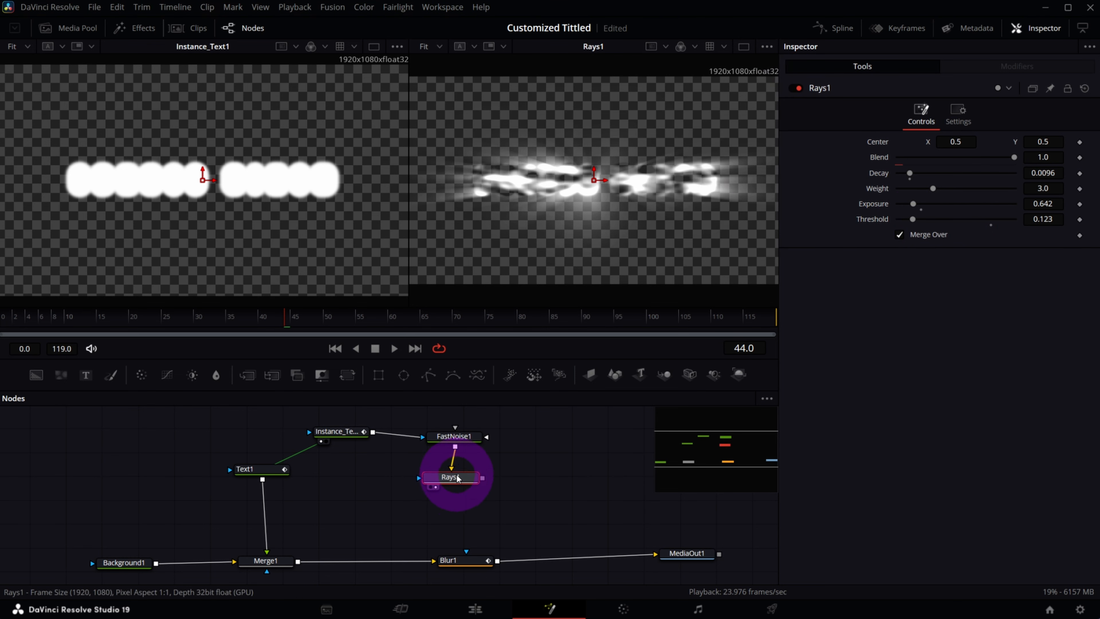
{"action": "left_click_drag", "start_coordinate": [459, 490], "coordinate": [458, 477]}
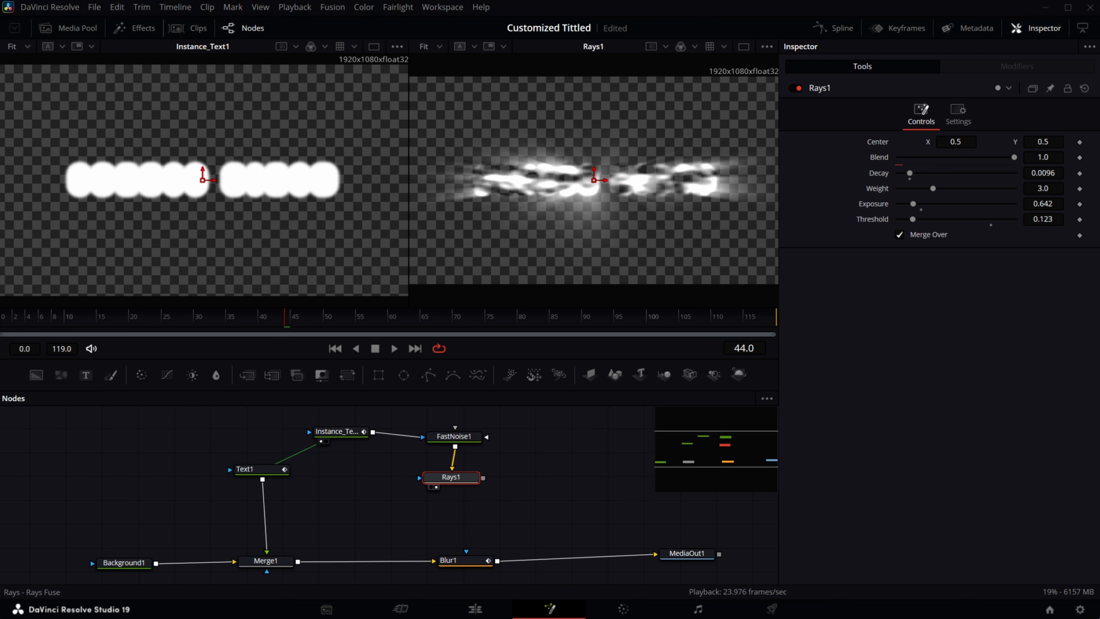
Add a Soft Glow node after Rays1, display it in the second viewer and lower its gain
{"action": "key", "text": "shift+space"}
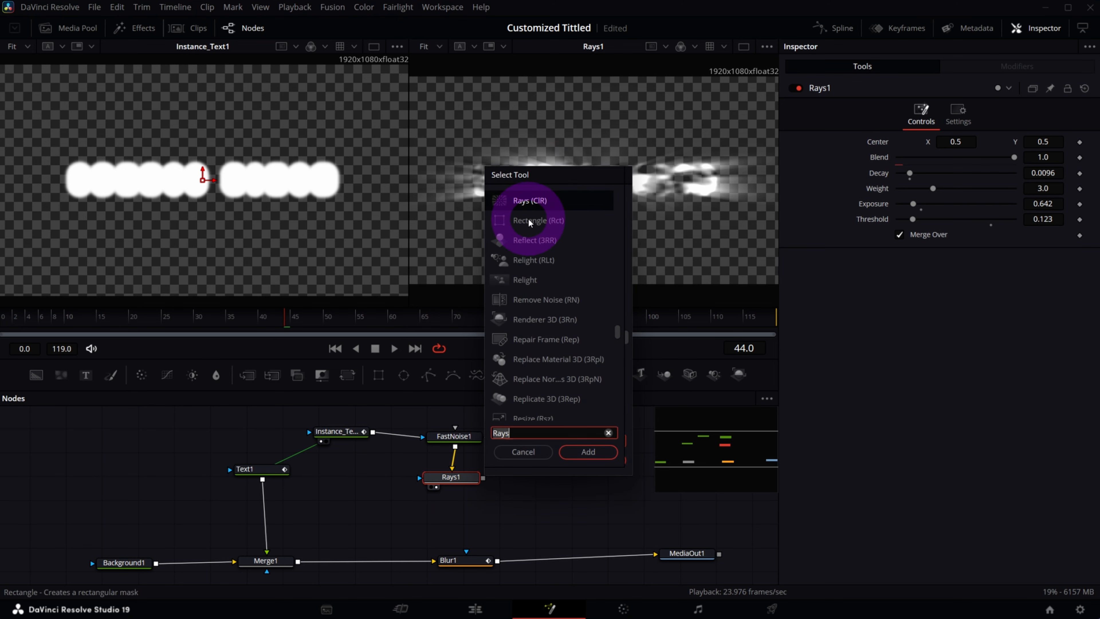
{"action": "type", "text": "sof"}
{"action": "left_click", "coordinate": [527, 202]}
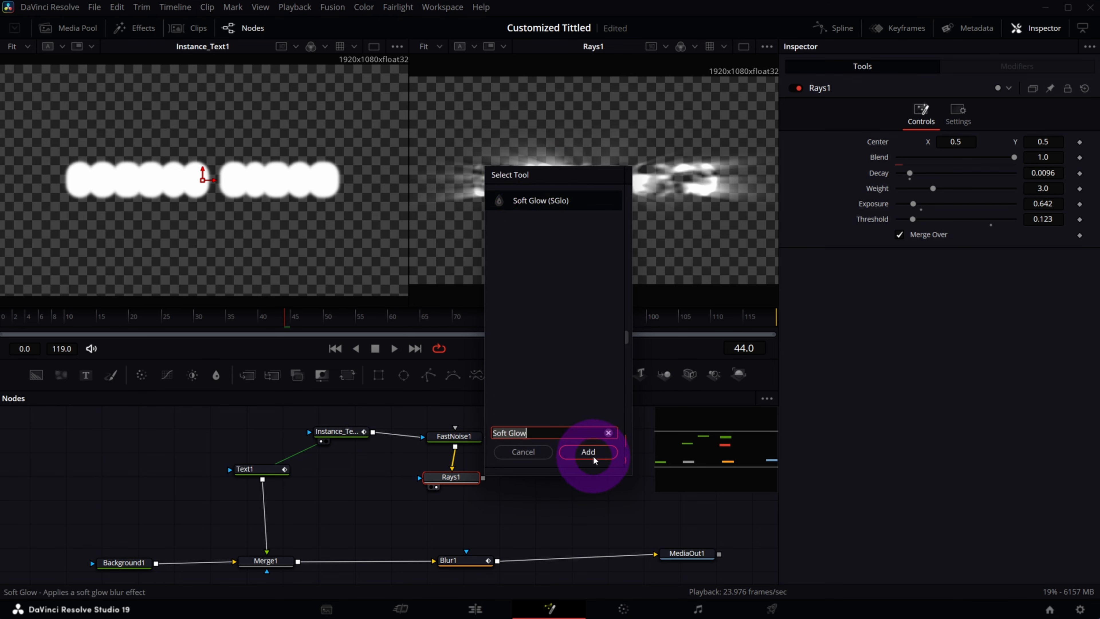
{"action": "left_click", "coordinate": [588, 451]}
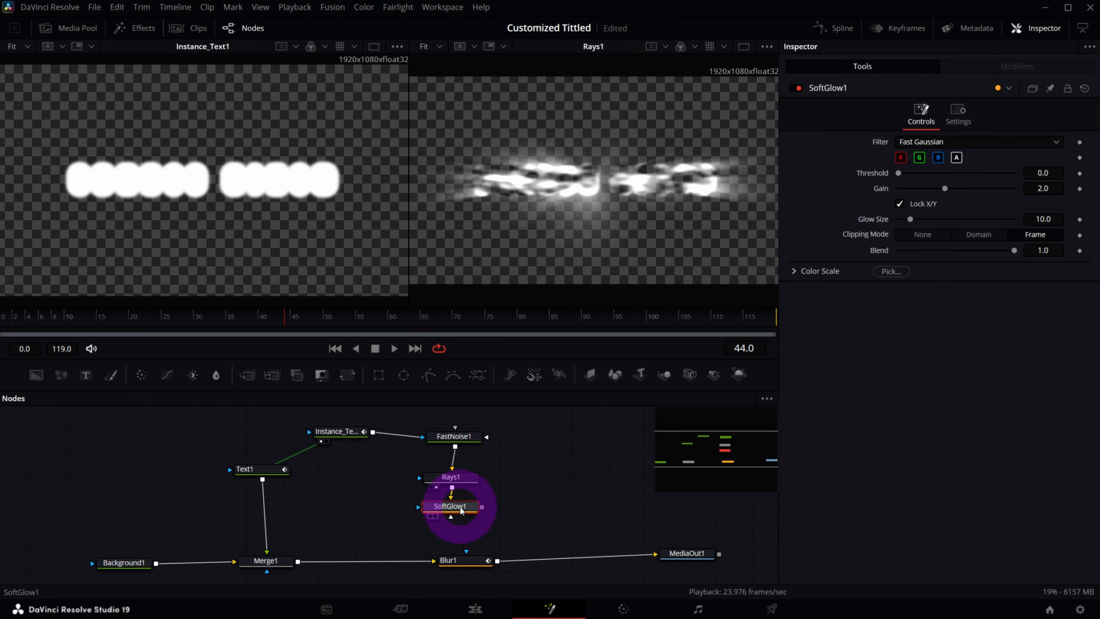
{"action": "key", "text": "2"}
{"action": "left_click_drag", "start_coordinate": [448, 510], "coordinate": [452, 514]}
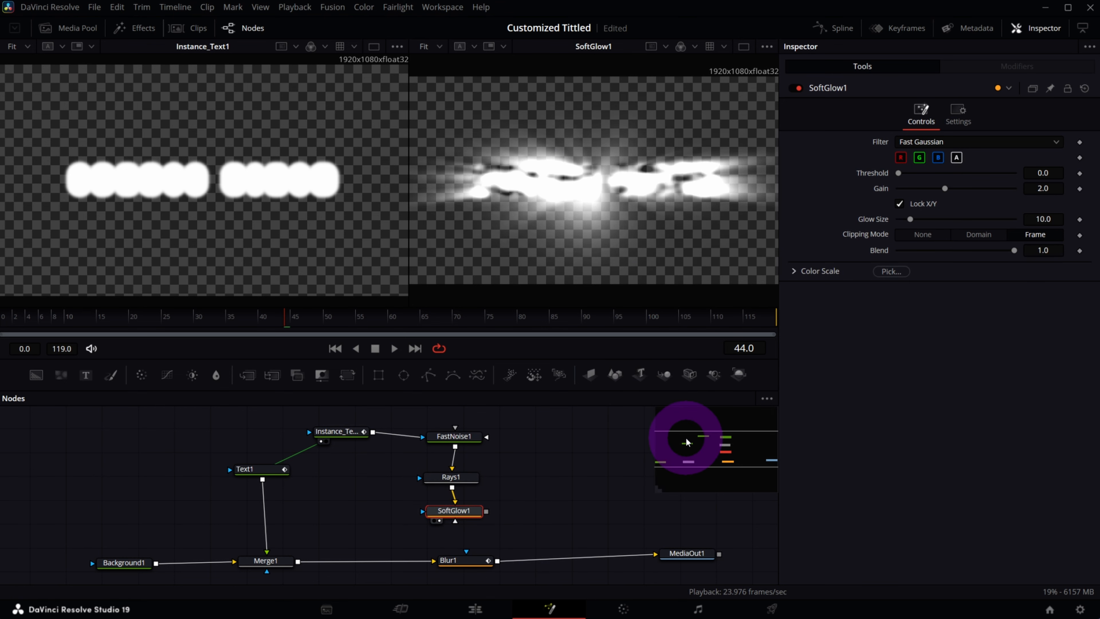
{"action": "left_click_drag", "start_coordinate": [944, 188], "coordinate": [925, 189]}
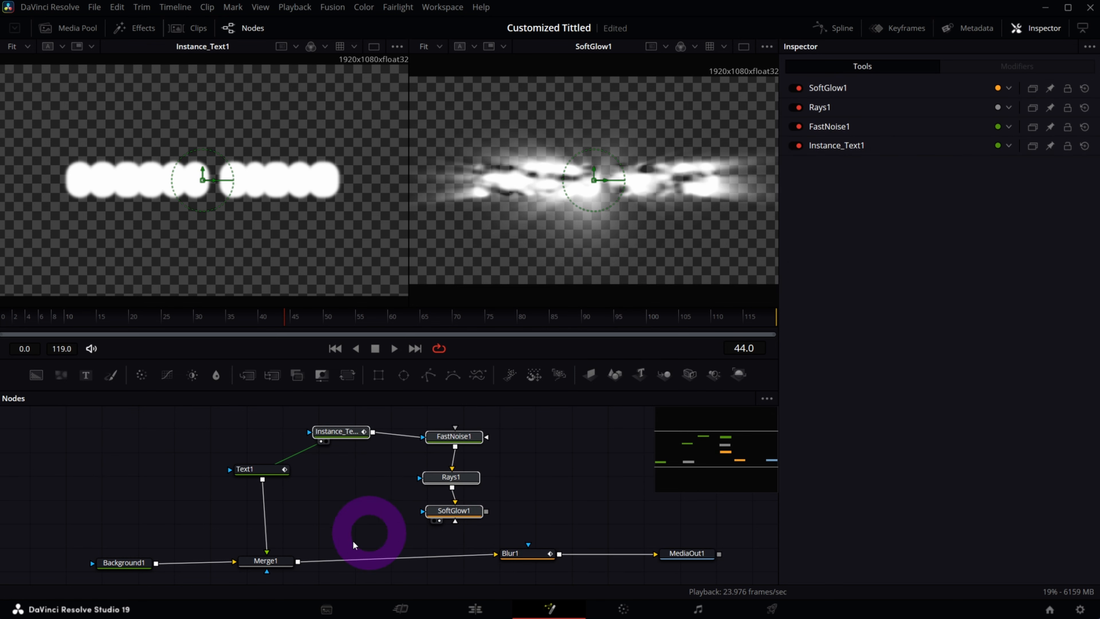
Make room before Blur1 and merge SoftGlow1's output over Merge1's output
{"action": "left_click_drag", "start_coordinate": [520, 554], "coordinate": [532, 554]}
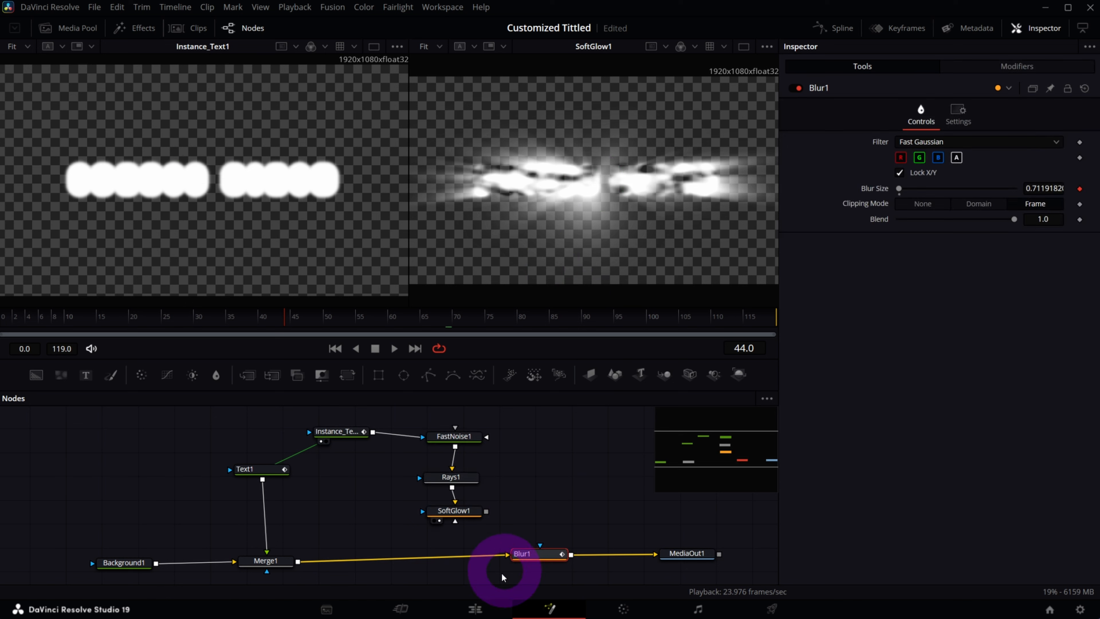
{"action": "left_click", "coordinate": [257, 471]}
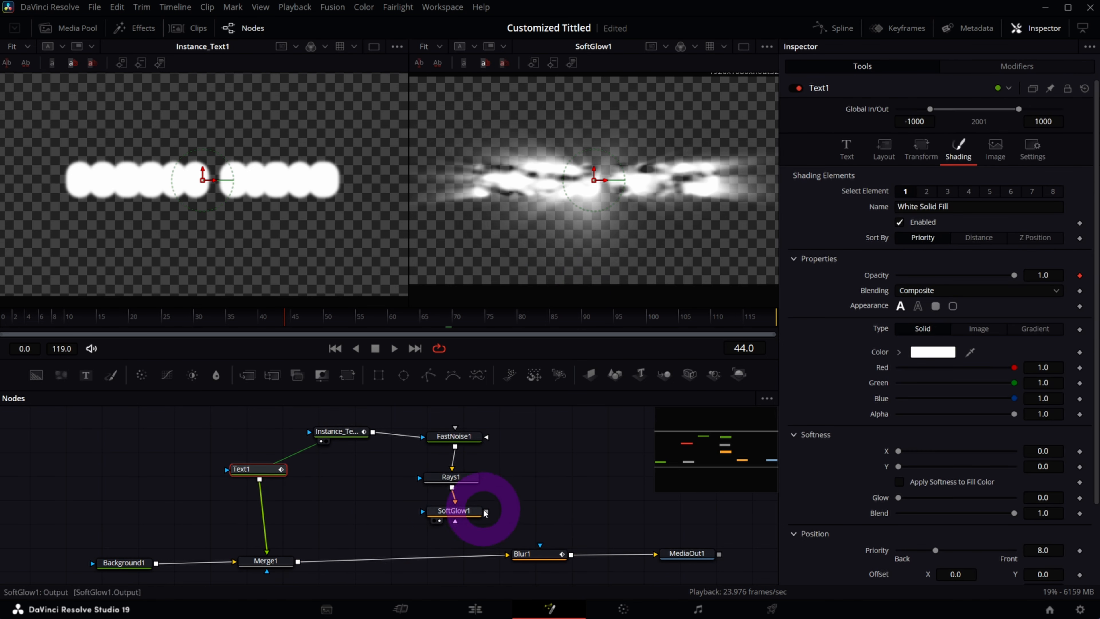
{"action": "left_click_drag", "start_coordinate": [487, 512], "coordinate": [296, 561]}
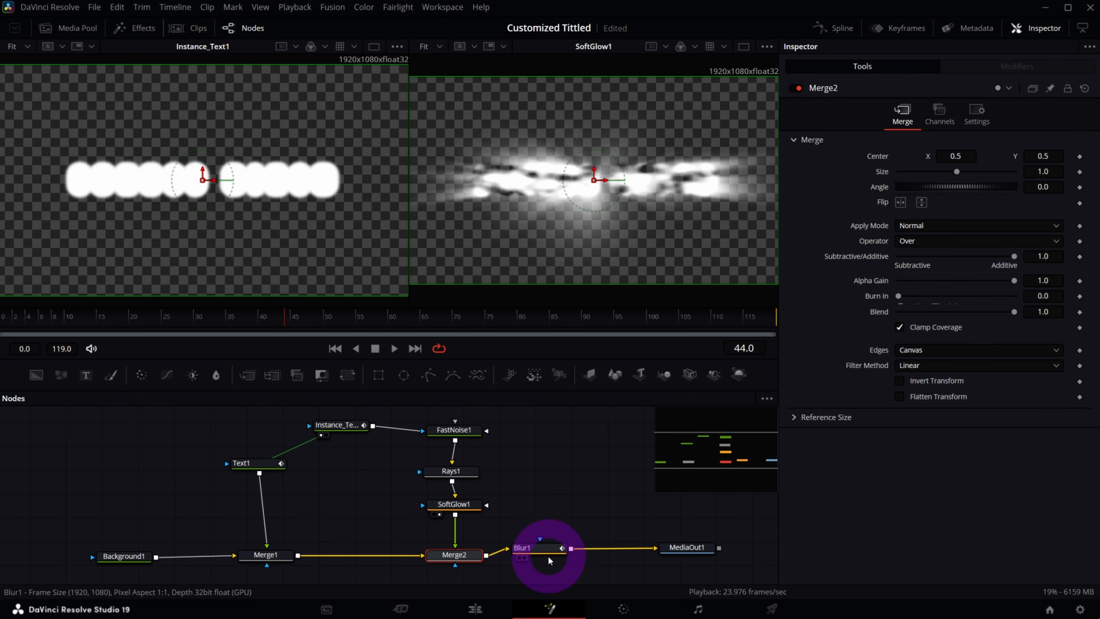
Space out Blur1, Merge2 and MediaOut1 in the node graph and display MediaOut1 in the second viewer
{"action": "left_click_drag", "start_coordinate": [545, 556], "coordinate": [570, 558]}
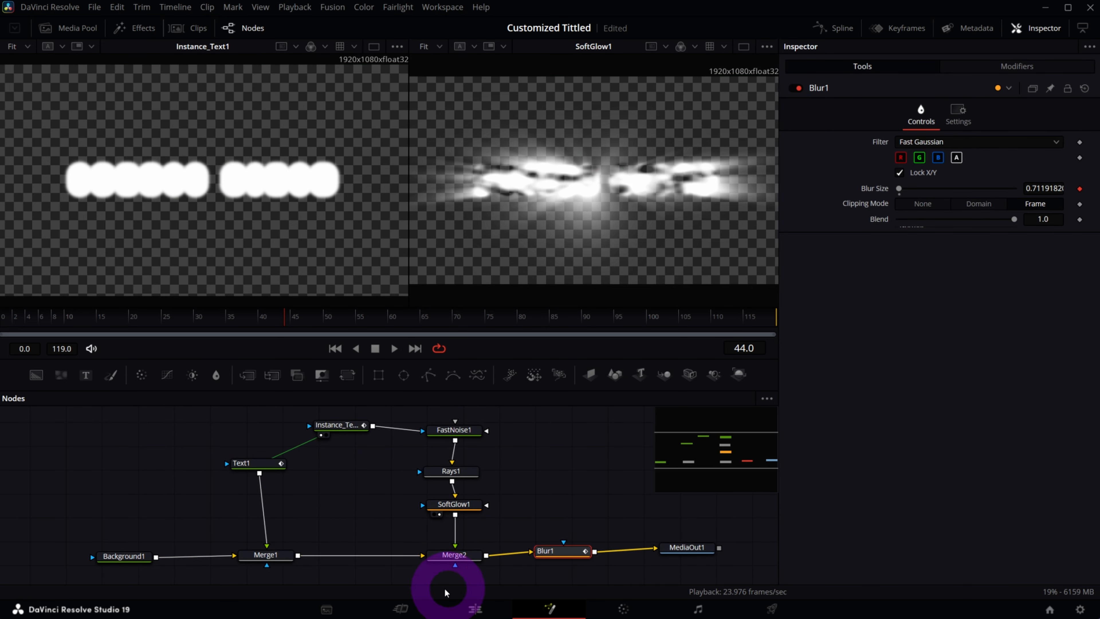
{"action": "left_click", "coordinate": [437, 557]}
{"action": "left_click_drag", "start_coordinate": [687, 547], "coordinate": [690, 558]}
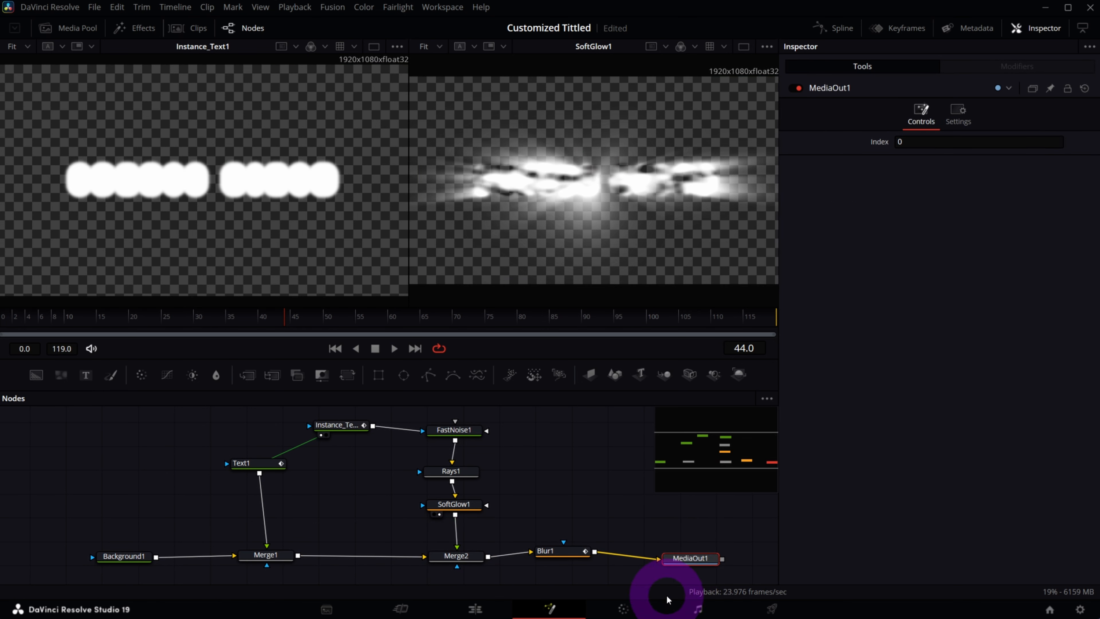
{"action": "key", "text": "2"}
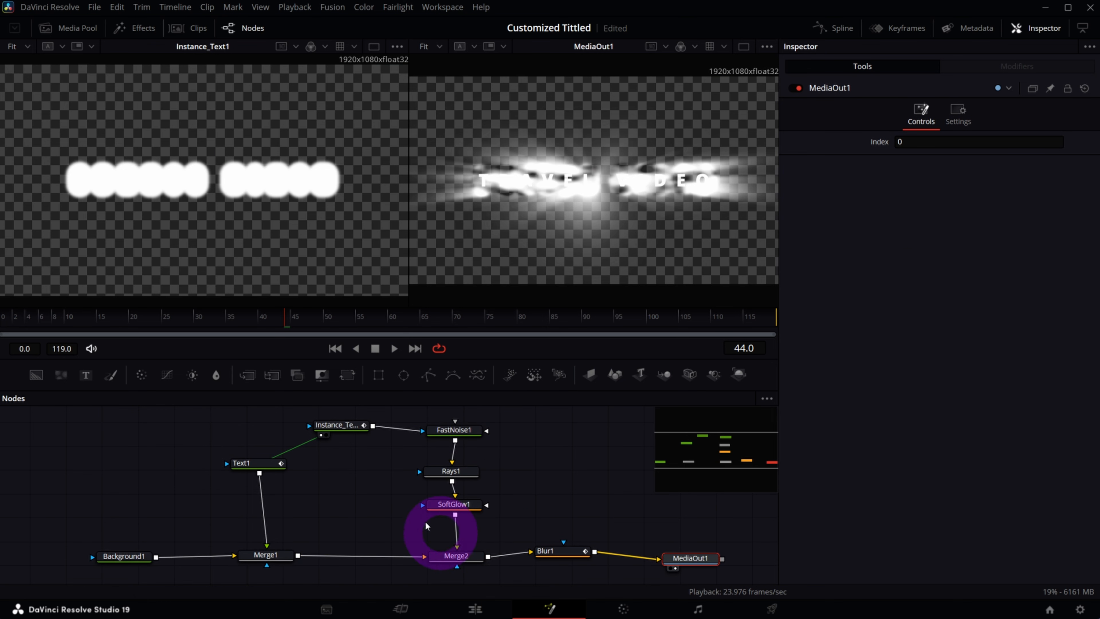
Scrub and play the title animation from near its beginning to review the glow effect over the text
{"action": "left_click", "coordinate": [60, 315]}
{"action": "left_click_drag", "start_coordinate": [60, 316], "coordinate": [170, 322]}
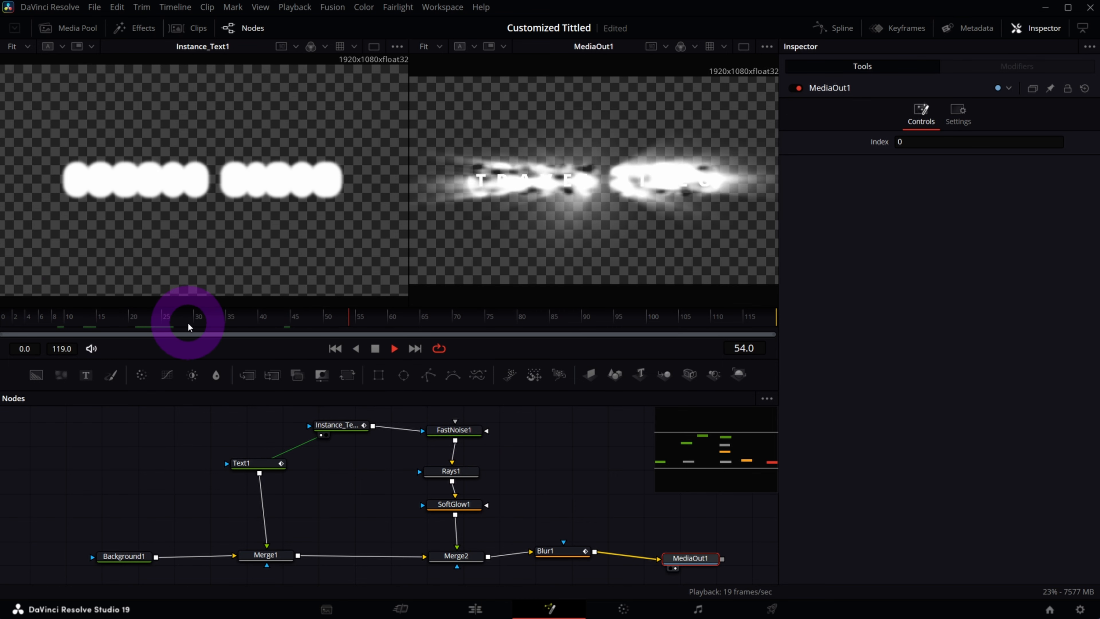
{"action": "left_click", "coordinate": [24, 312]}
{"action": "key", "text": "space"}
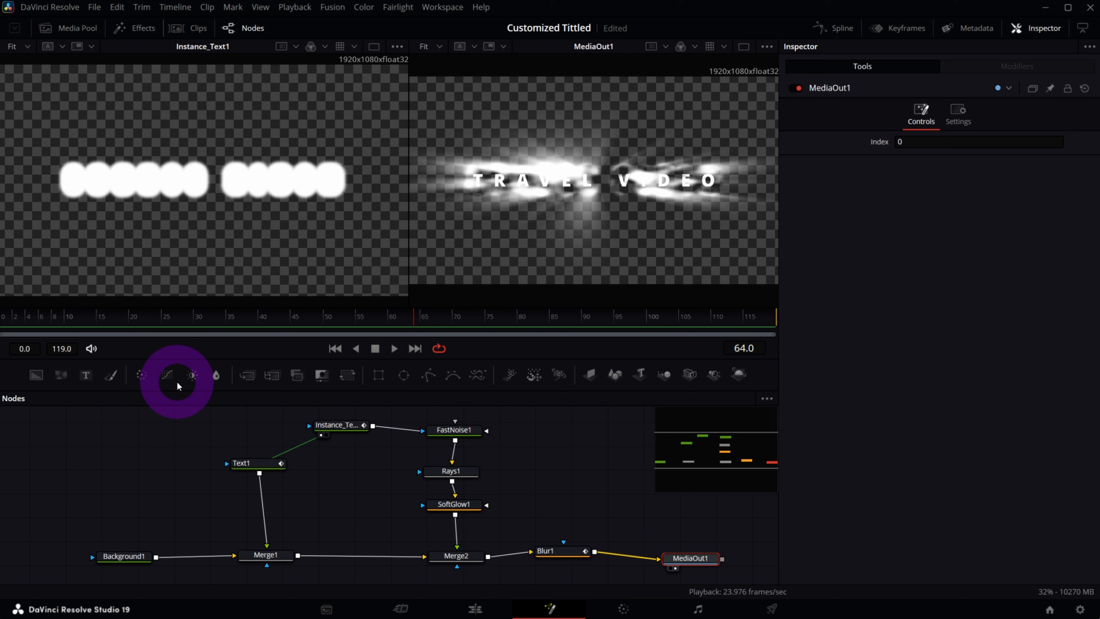
Modify Merge2's Blend with Anim Curves and open the modifier's controls
{"action": "left_click", "coordinate": [450, 554]}
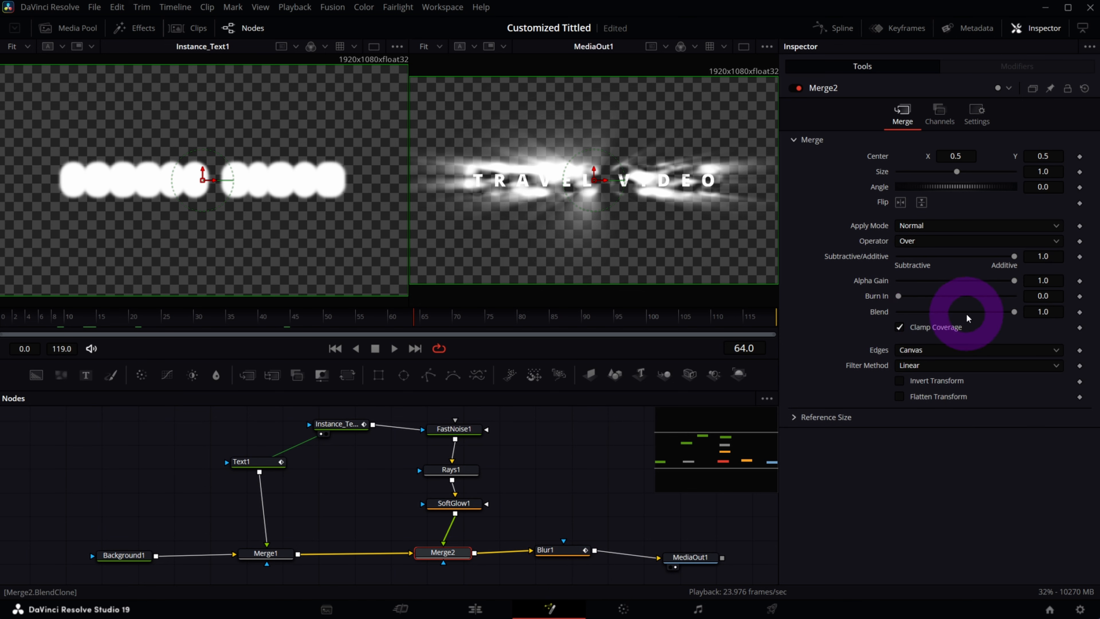
{"action": "right_click", "coordinate": [881, 314]}
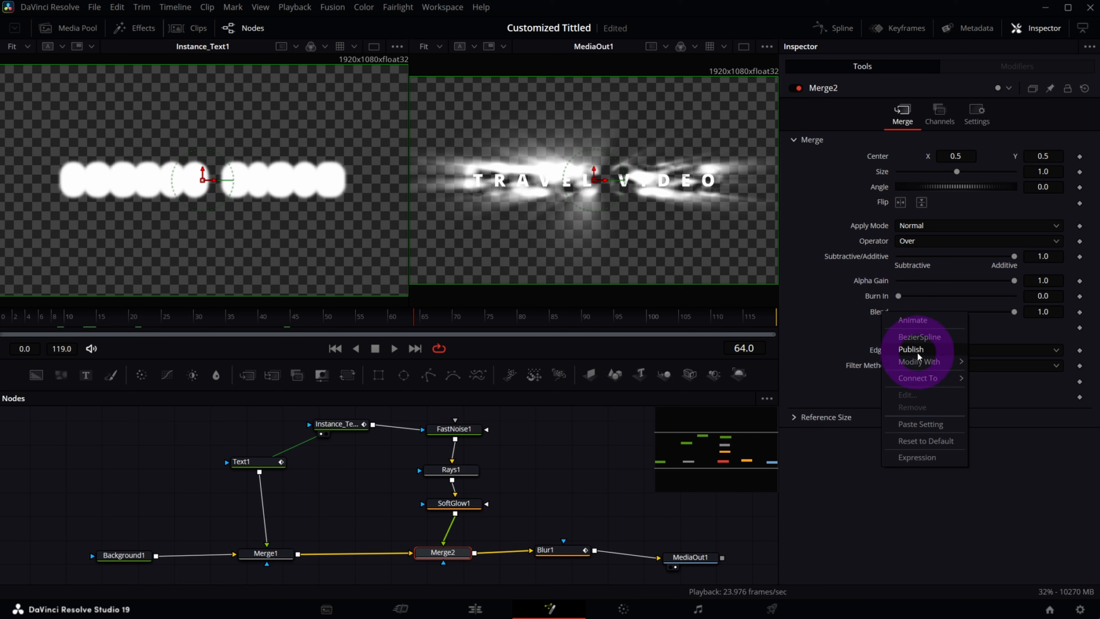
{"action": "mouse_move", "coordinate": [901, 362]}
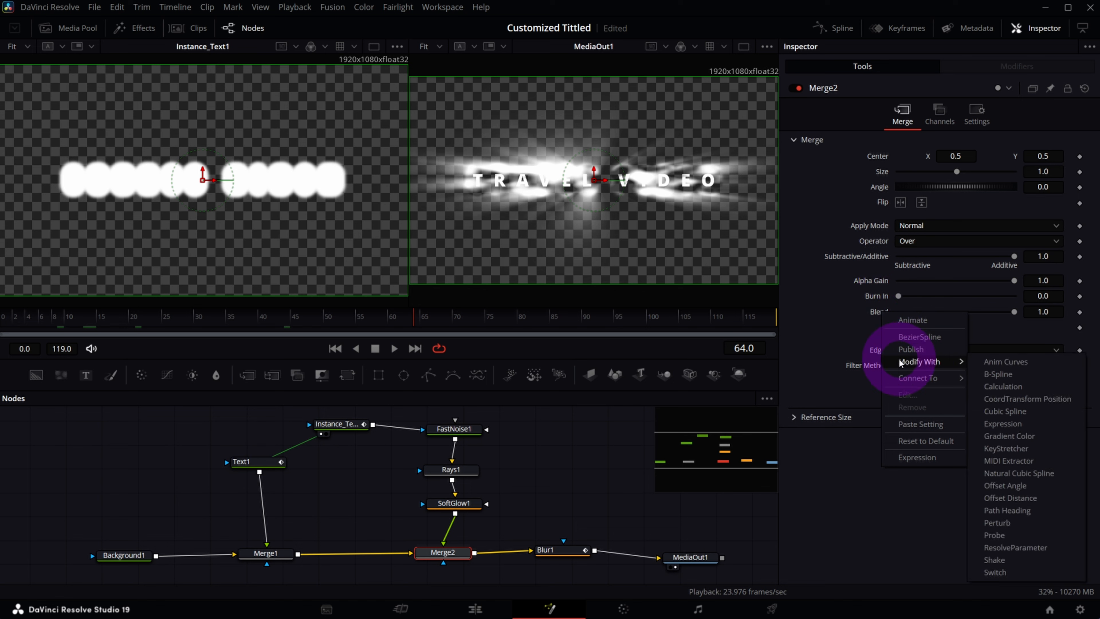
{"action": "left_click", "coordinate": [1025, 363]}
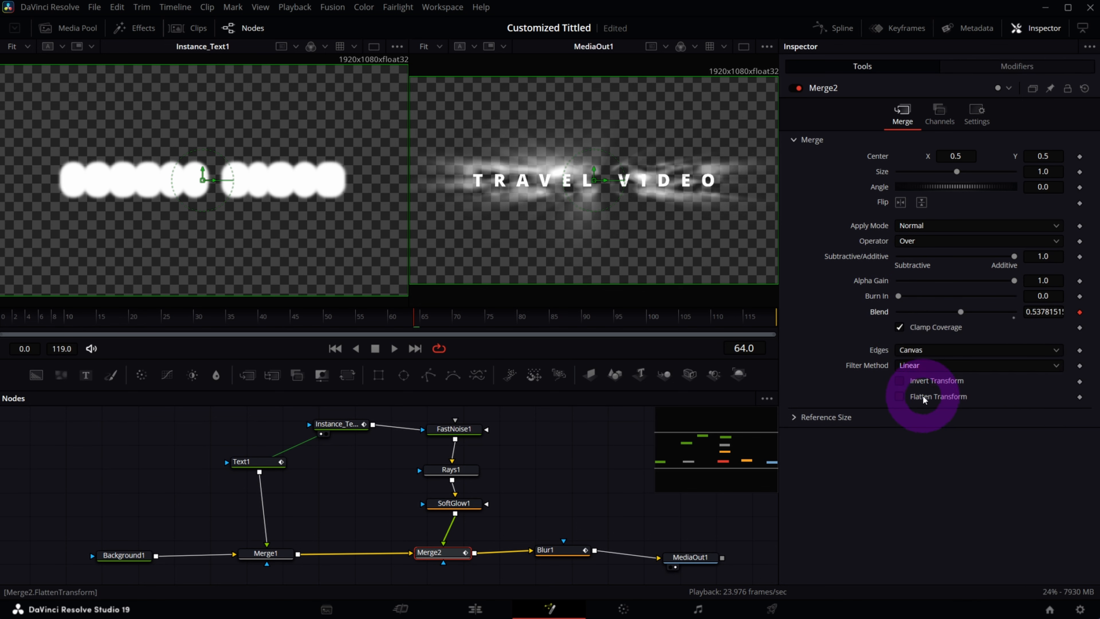
{"action": "left_click", "coordinate": [973, 68]}
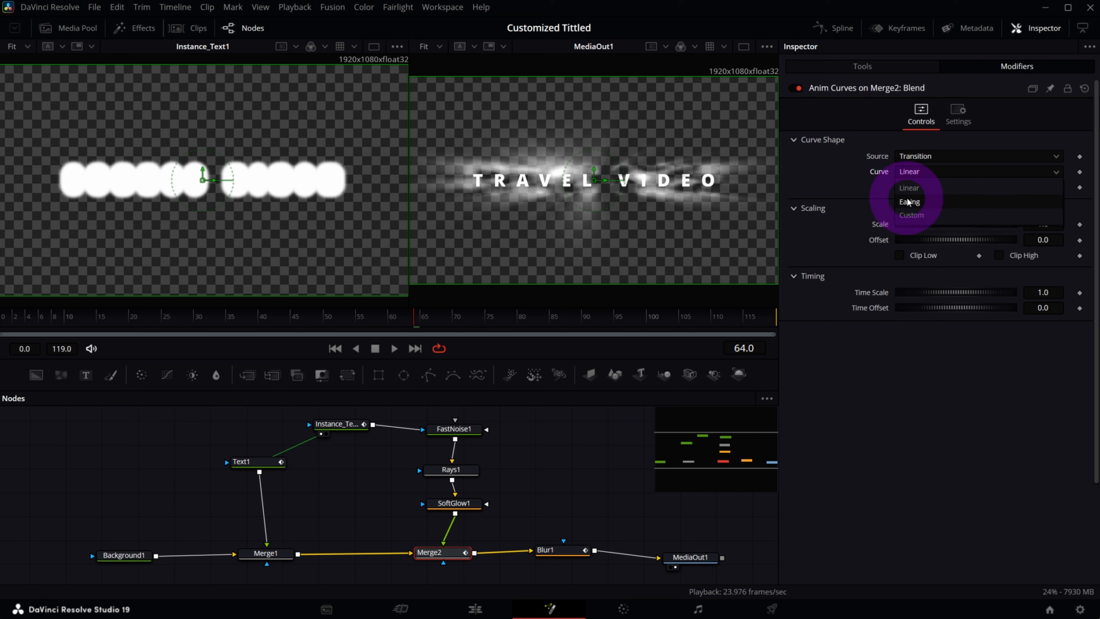
Set the Blend modifier's curve to Custom, rising to 1.0 at about 0.42, holding until about 0.69 and falling towards zero
{"action": "left_click", "coordinate": [908, 202]}
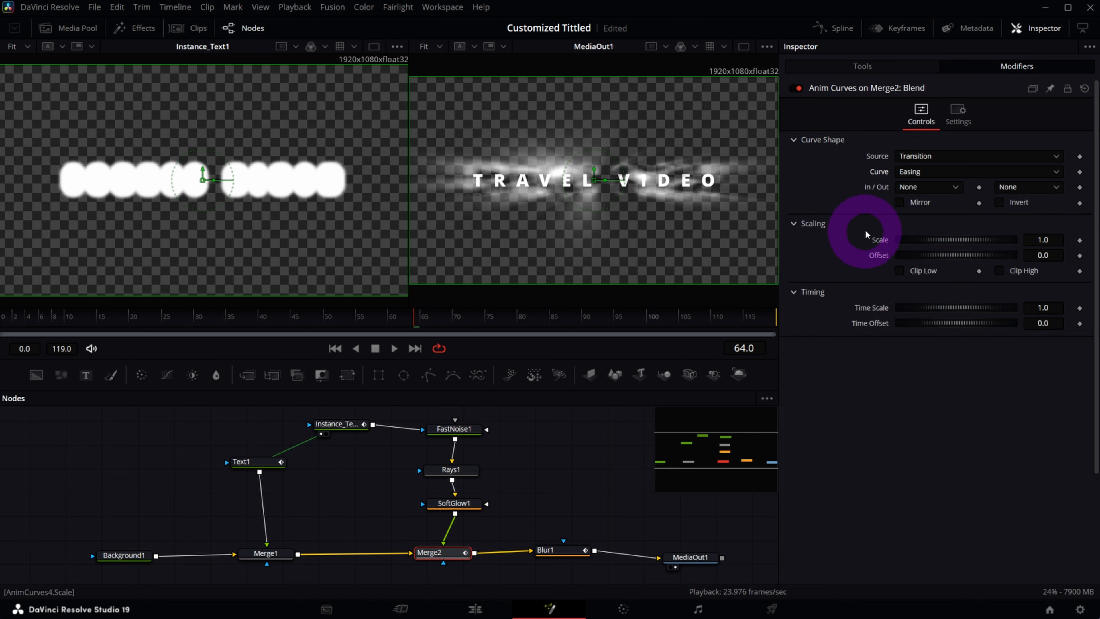
{"action": "left_click", "coordinate": [938, 171]}
{"action": "left_click", "coordinate": [908, 218]}
{"action": "left_click_drag", "start_coordinate": [911, 293], "coordinate": [967, 188]}
{"action": "left_click_drag", "start_coordinate": [1055, 191], "coordinate": [1059, 316]}
{"action": "left_click_drag", "start_coordinate": [1006, 236], "coordinate": [999, 188]}
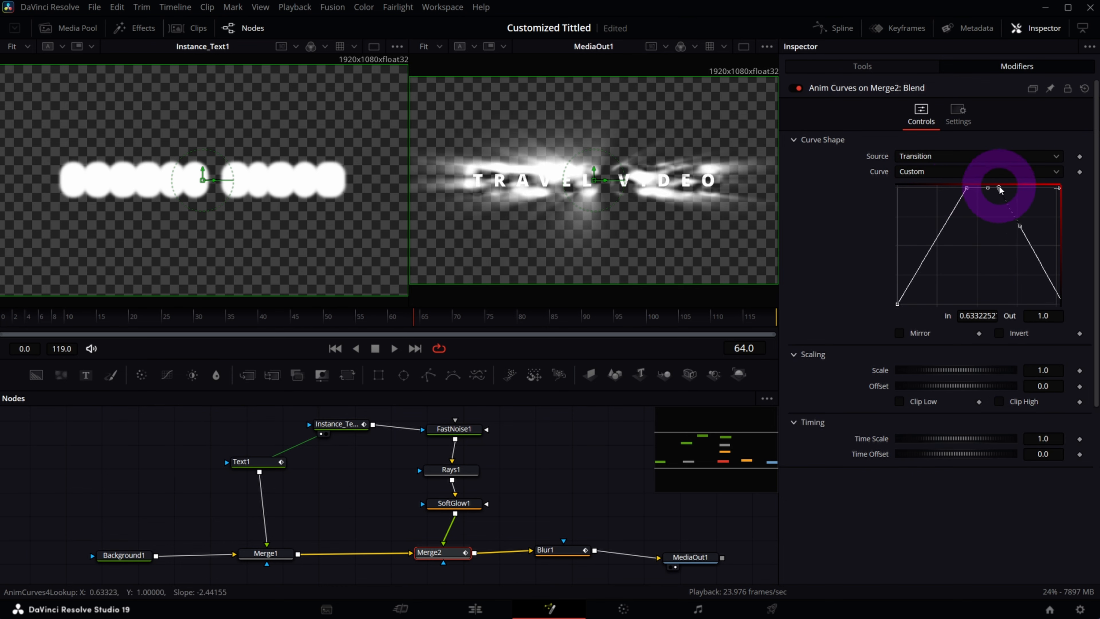
{"action": "left_click", "coordinate": [968, 188]}
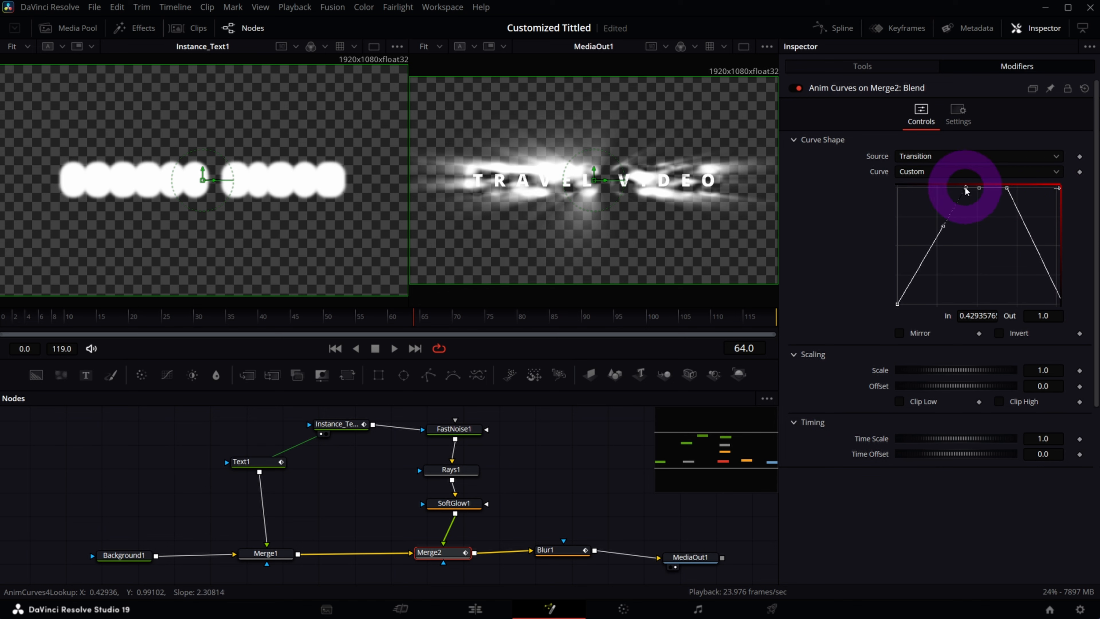
{"action": "left_click", "coordinate": [960, 260]}
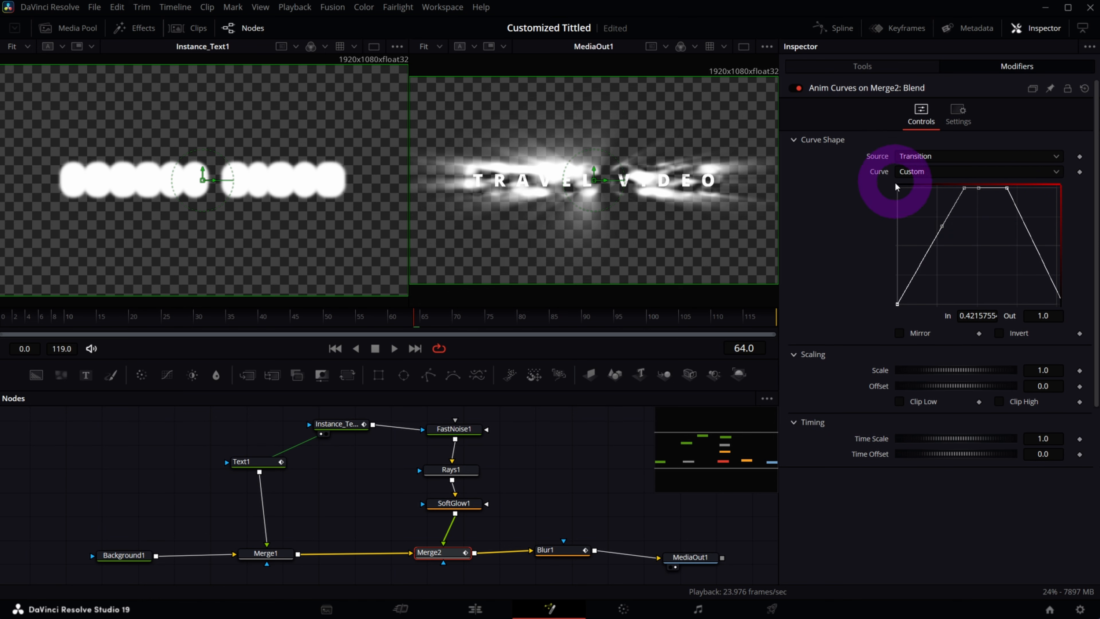
Smooth the custom curve's rise and fall with the tangent handles of its two peak points
{"action": "left_click", "coordinate": [956, 210]}
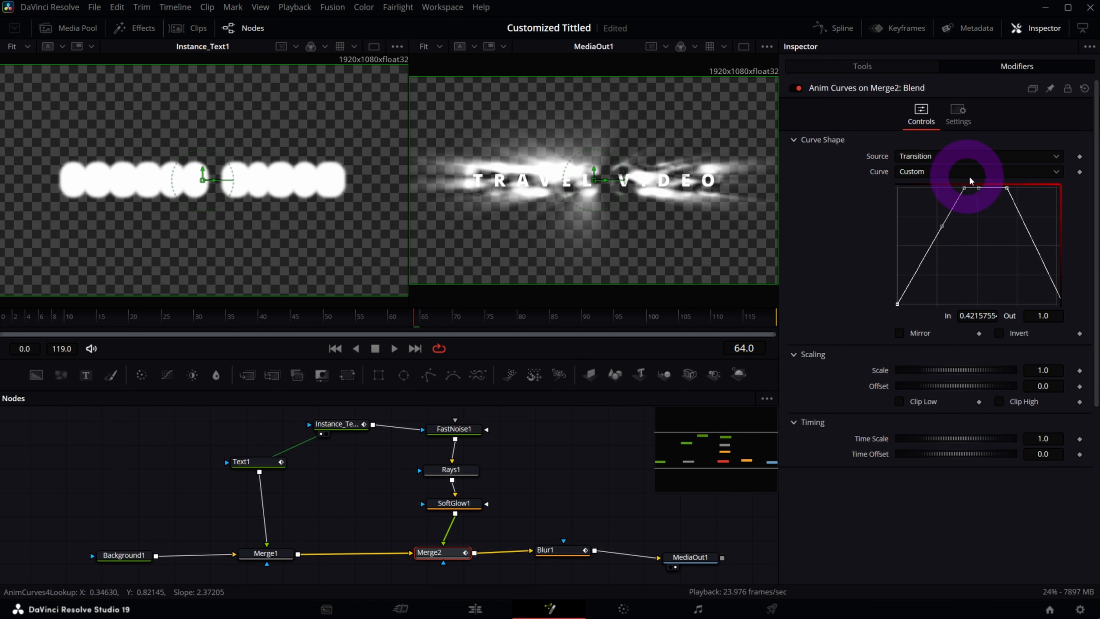
{"action": "left_click_drag", "start_coordinate": [964, 189], "coordinate": [925, 204]}
{"action": "left_click", "coordinate": [1007, 188]}
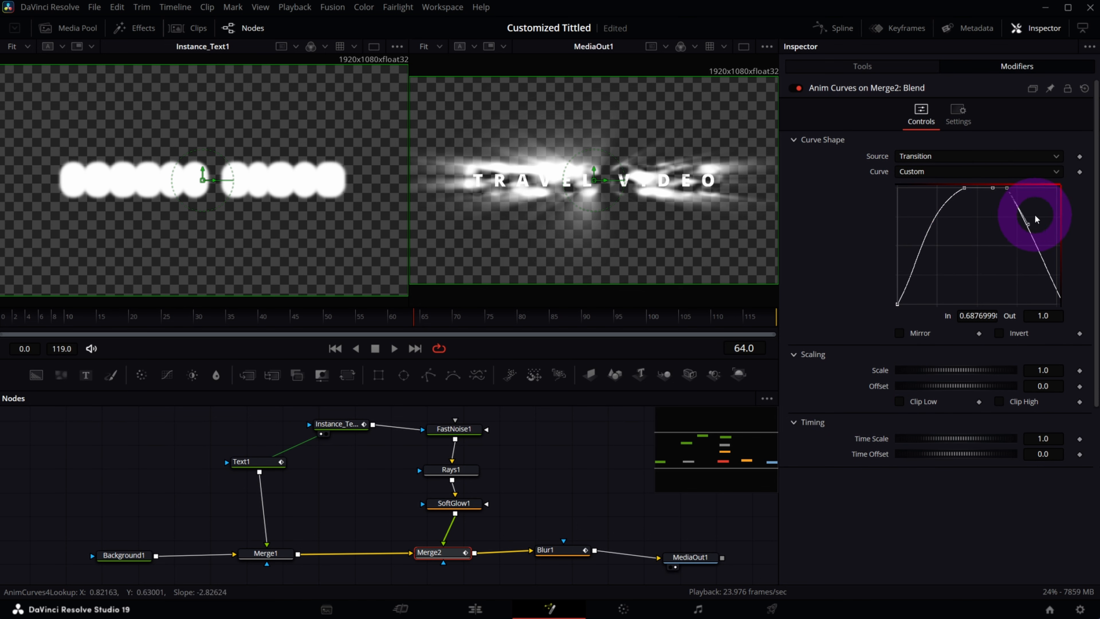
Scrub through the title to check the Blend animation and enable Invert on its curve
{"action": "left_click_drag", "start_coordinate": [33, 312], "coordinate": [419, 317]}
{"action": "left_click", "coordinate": [898, 304]}
{"action": "left_click", "coordinate": [1006, 352]}
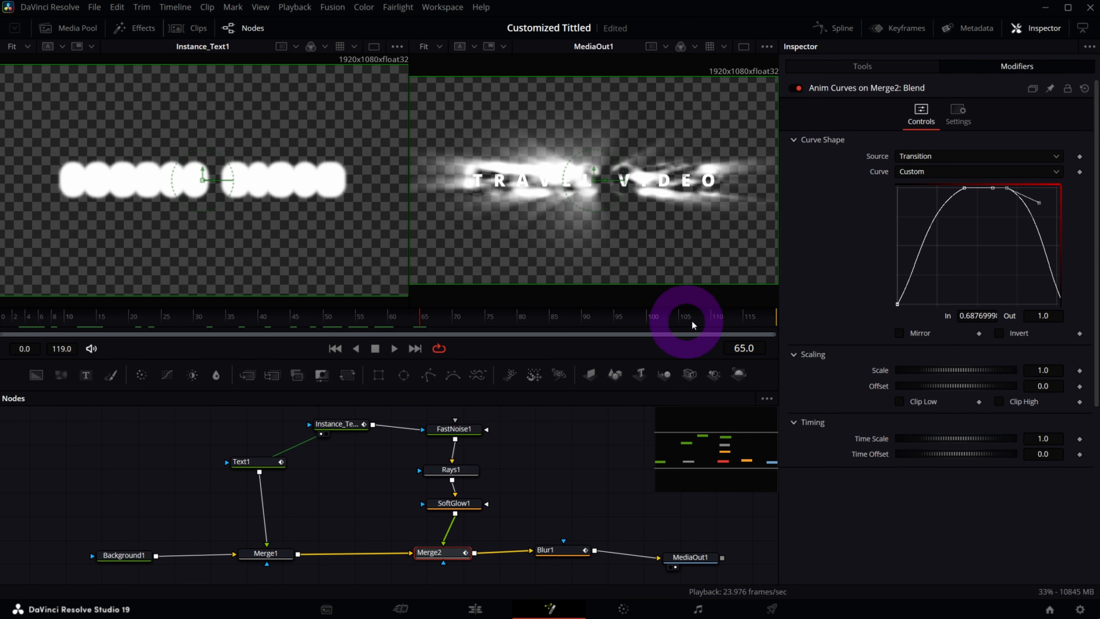
{"action": "left_click", "coordinate": [1000, 334]}
{"action": "left_click_drag", "start_coordinate": [6, 317], "coordinate": [720, 336]}
Switch the Blend curve to Easing with Sine in and Cubic out
{"action": "left_click", "coordinate": [921, 172]}
{"action": "left_click", "coordinate": [917, 202]}
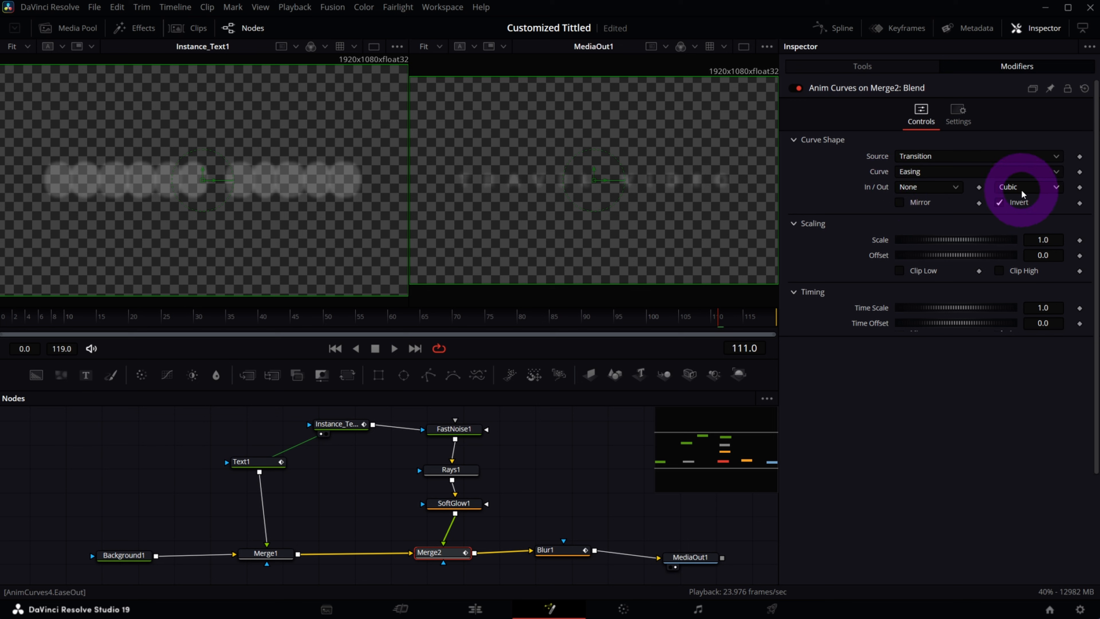
{"action": "left_click", "coordinate": [950, 187]}
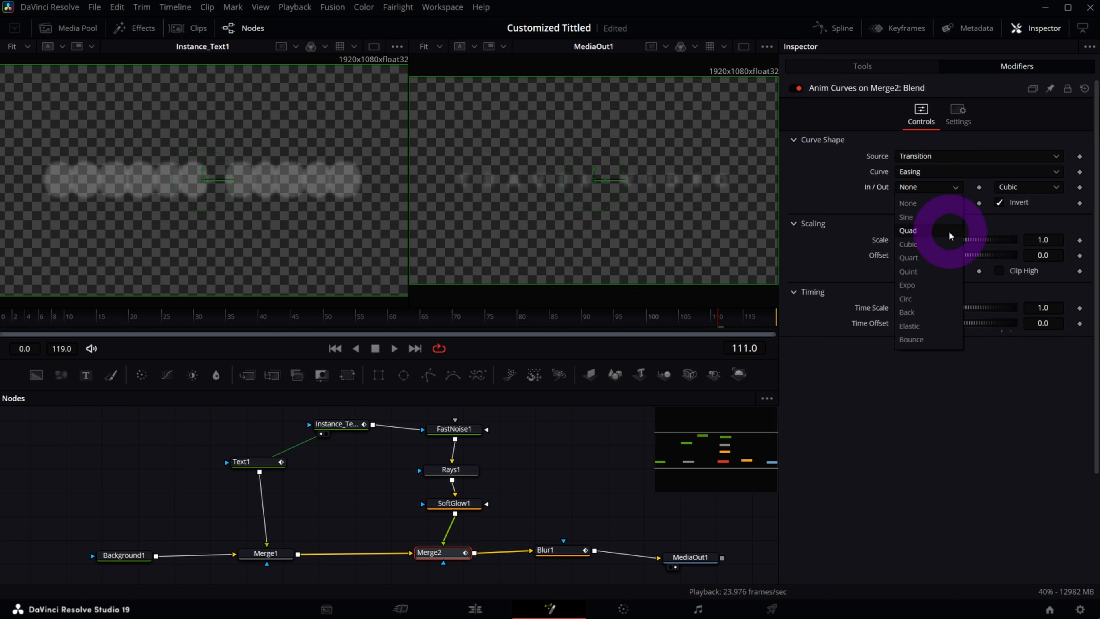
{"action": "left_click", "coordinate": [929, 217]}
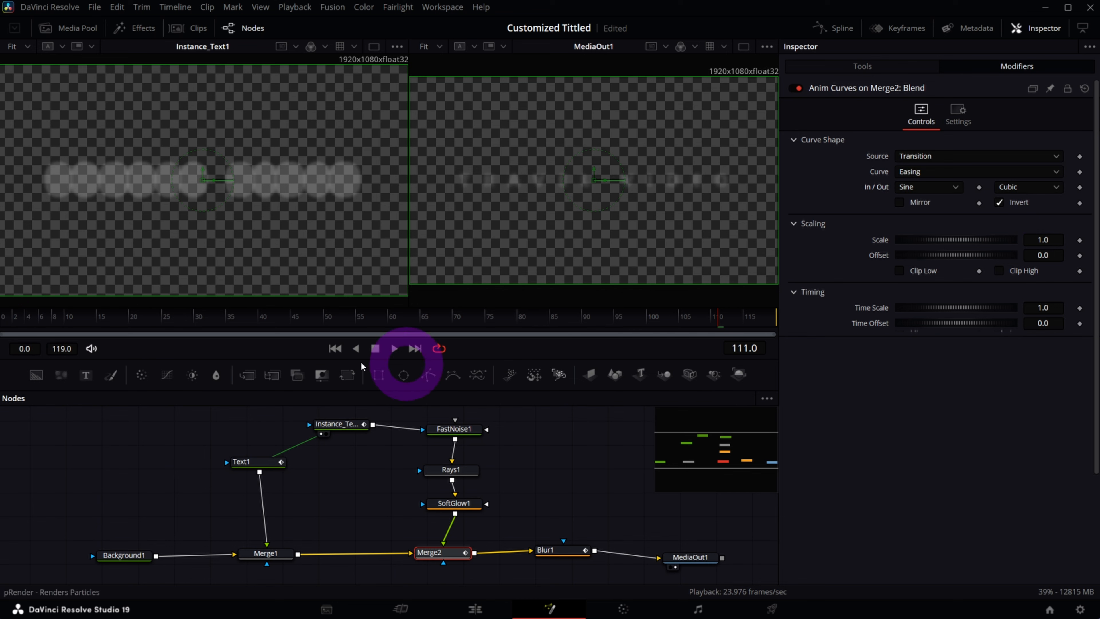
Scrub the title from its beginning to its end to examine how the inverted easing fades the glow
{"action": "left_click_drag", "start_coordinate": [53, 323], "coordinate": [147, 325]}
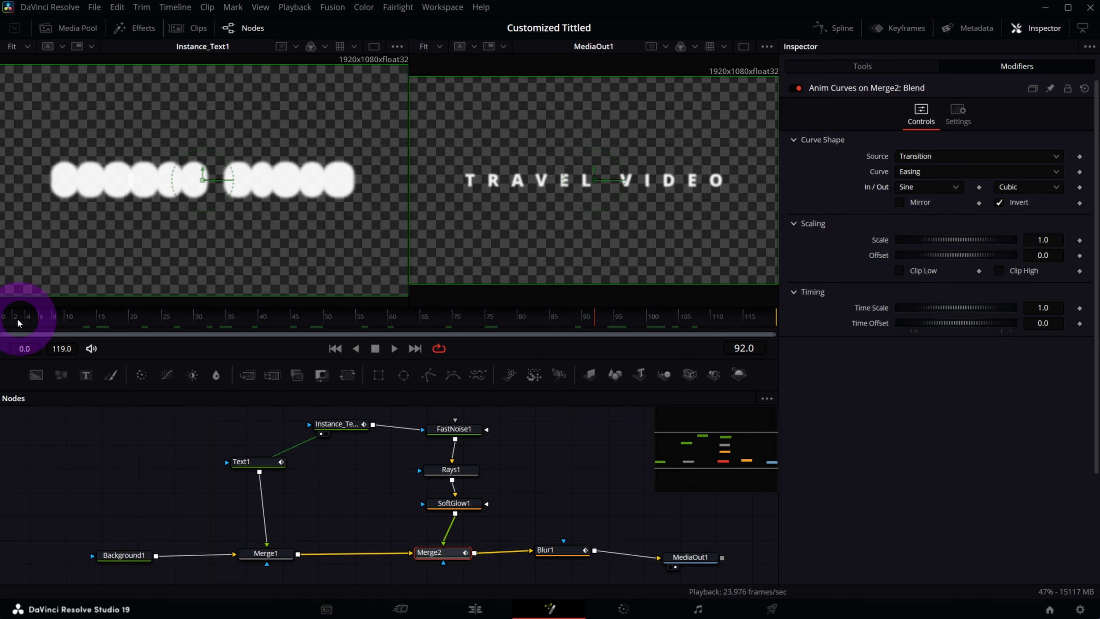
{"action": "left_click", "coordinate": [8, 320]}
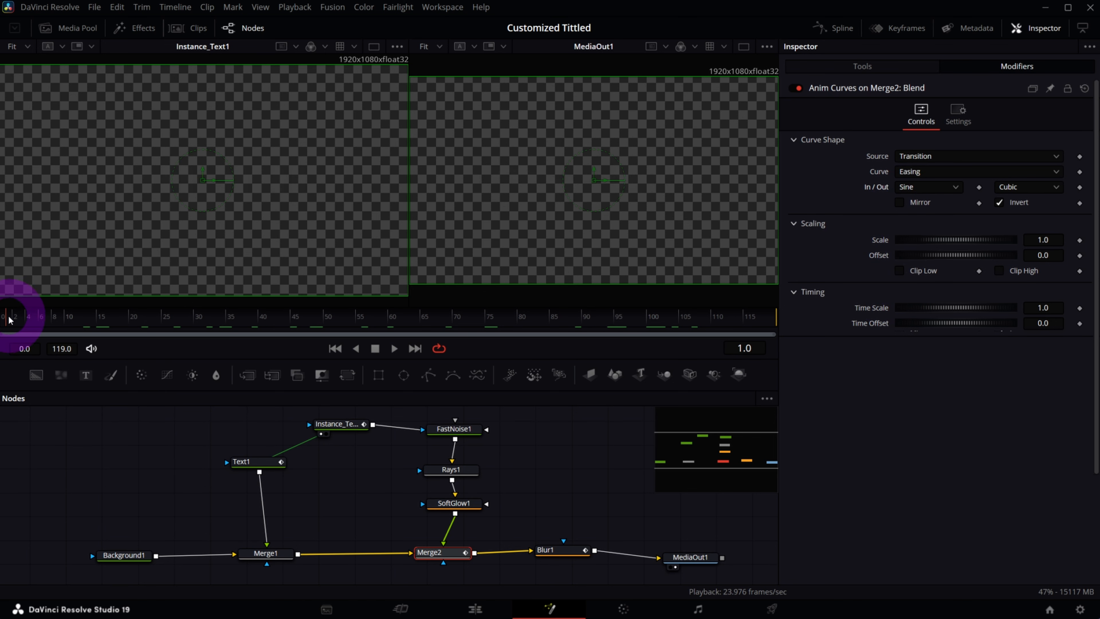
{"action": "left_click_drag", "start_coordinate": [9, 320], "coordinate": [782, 327]}
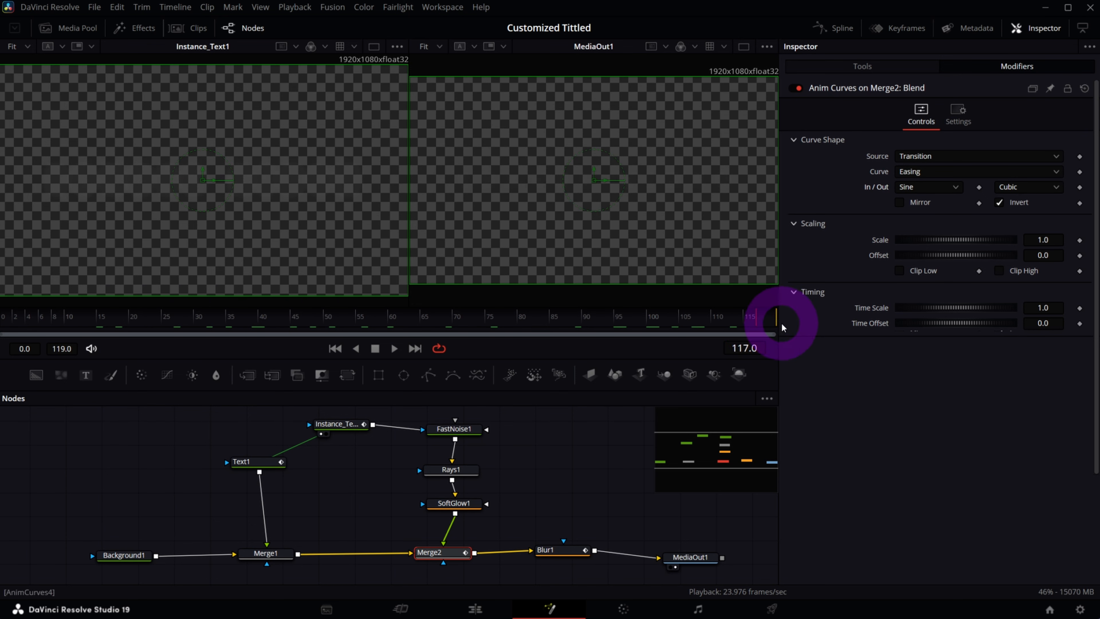
{"action": "left_click", "coordinate": [390, 319]}
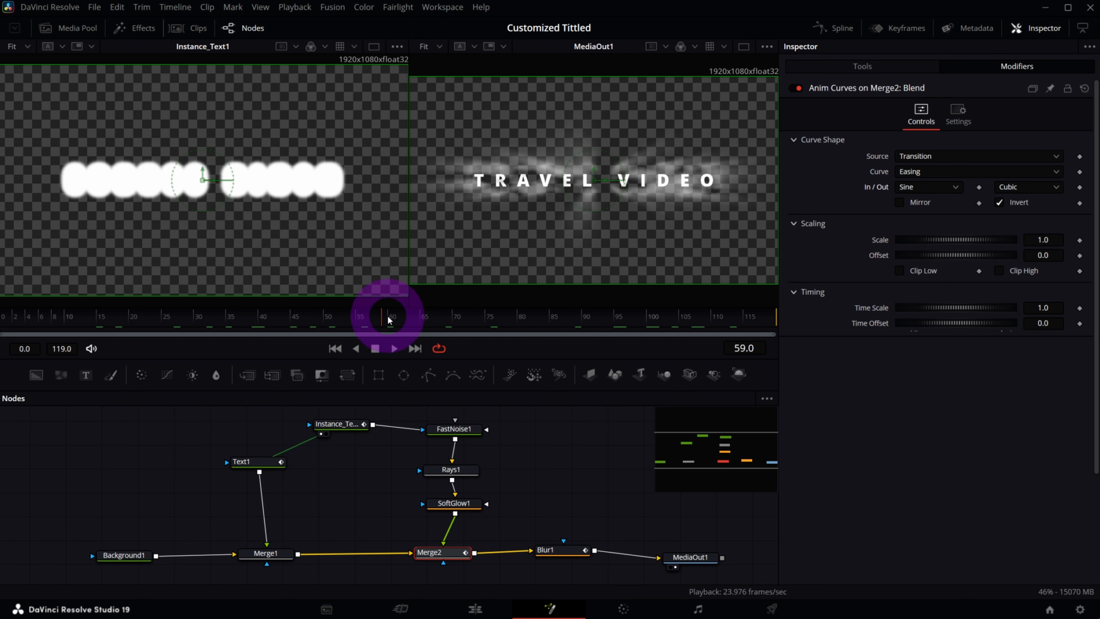
{"action": "mouse_move", "coordinate": [415, 318]}
{"action": "left_mouse_down"}
{"action": "mouse_move", "coordinate": [373, 316]}
{"action": "mouse_move", "coordinate": [422, 316]}
{"action": "left_mouse_up"}
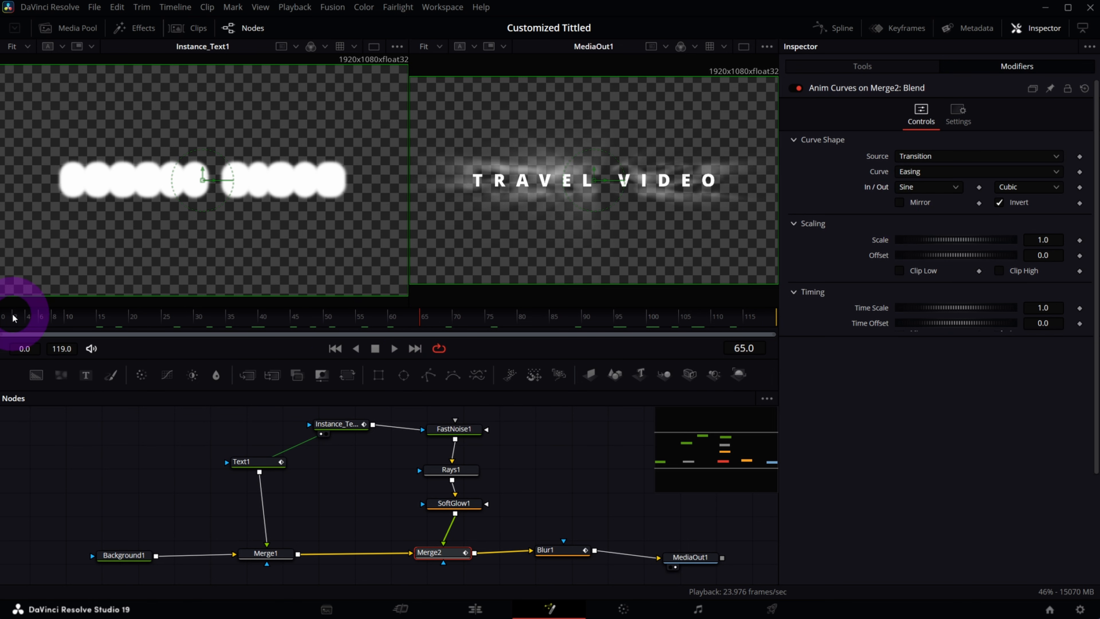
{"action": "left_click", "coordinate": [408, 316]}
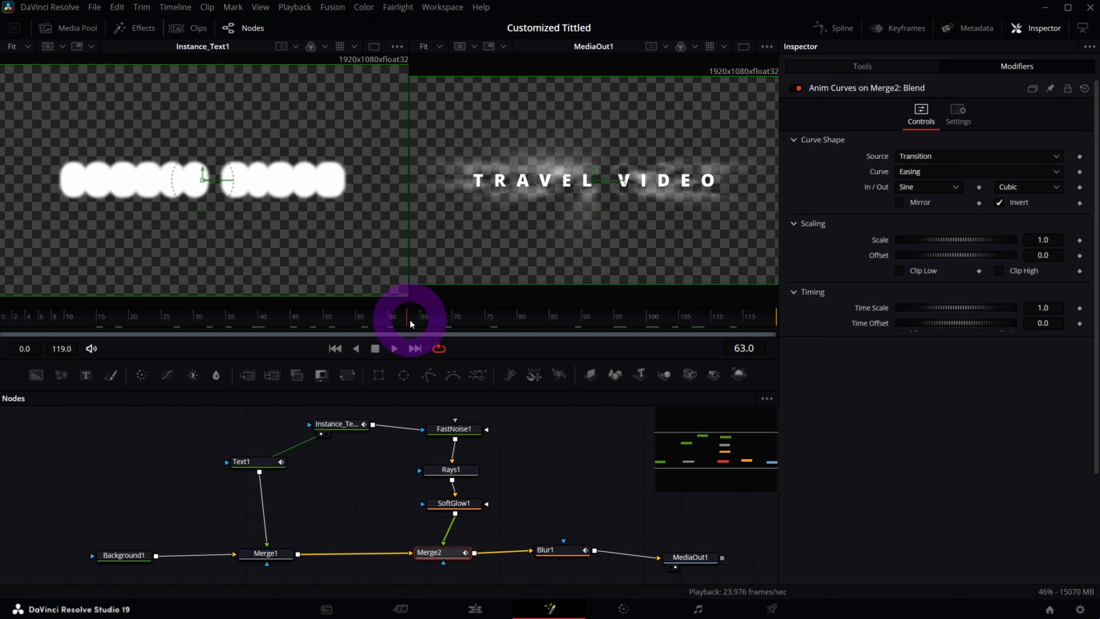
Enable Mirror on the Blend easing curve and scrub the title to check the glow at both ends
{"action": "left_click_drag", "start_coordinate": [411, 323], "coordinate": [532, 321]}
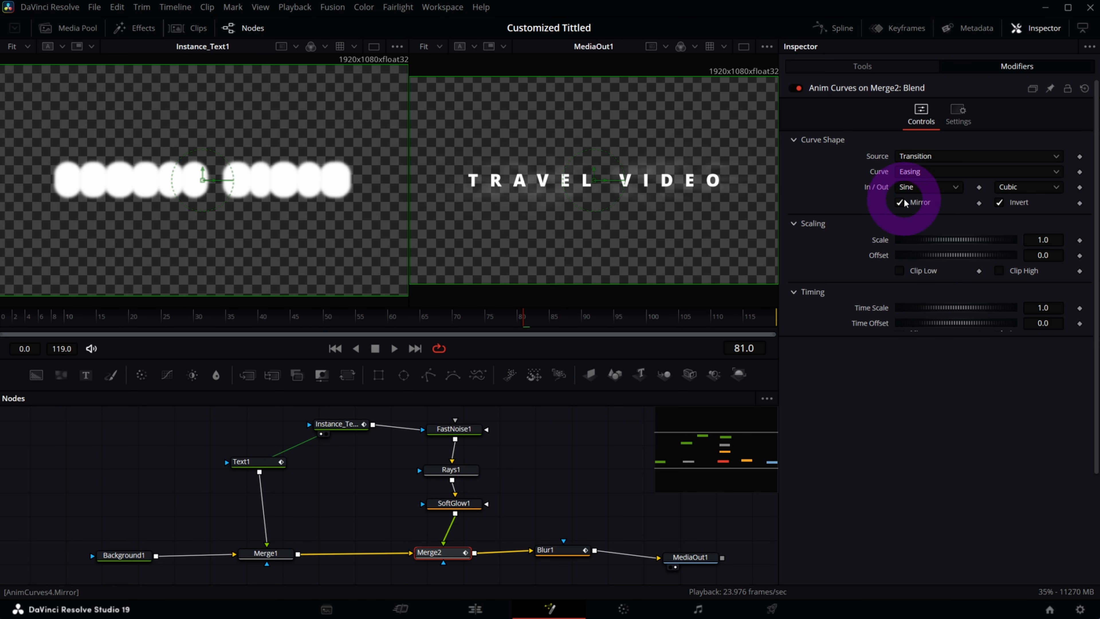
{"action": "left_click_drag", "start_coordinate": [8, 321], "coordinate": [699, 311]}
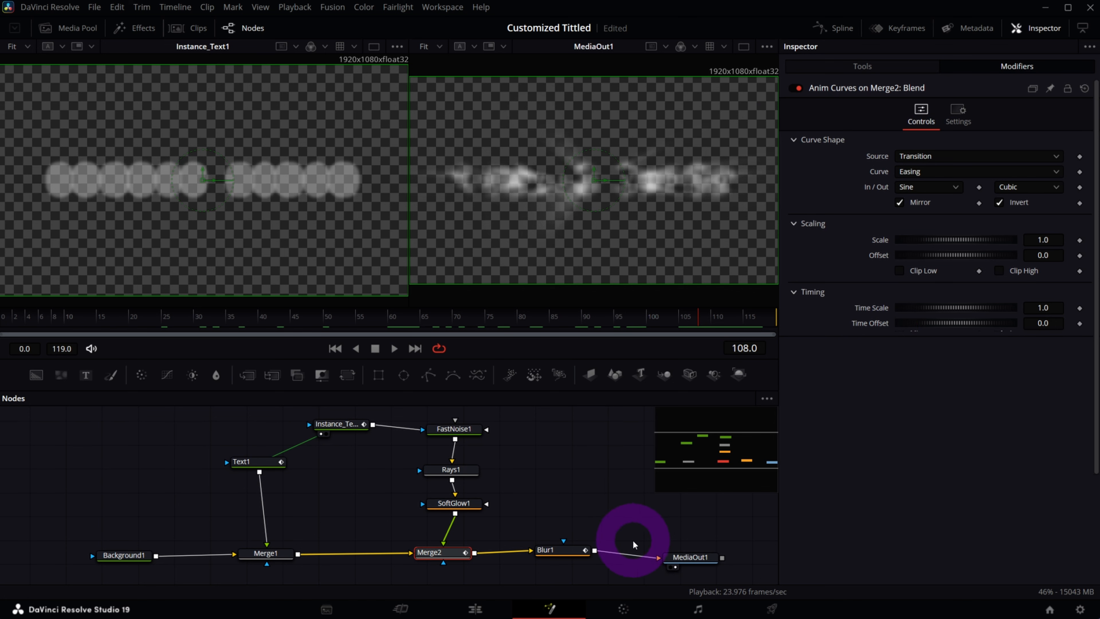
{"action": "left_click_drag", "start_coordinate": [667, 459], "coordinate": [705, 451]}
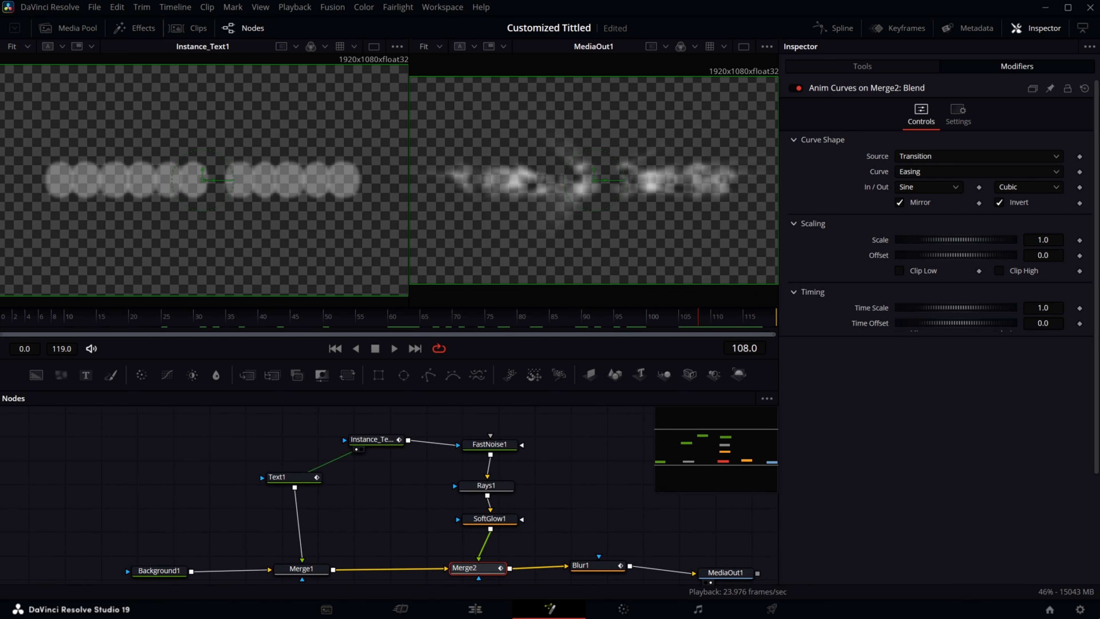
{"action": "left_click_drag", "start_coordinate": [26, 315], "coordinate": [137, 315]}
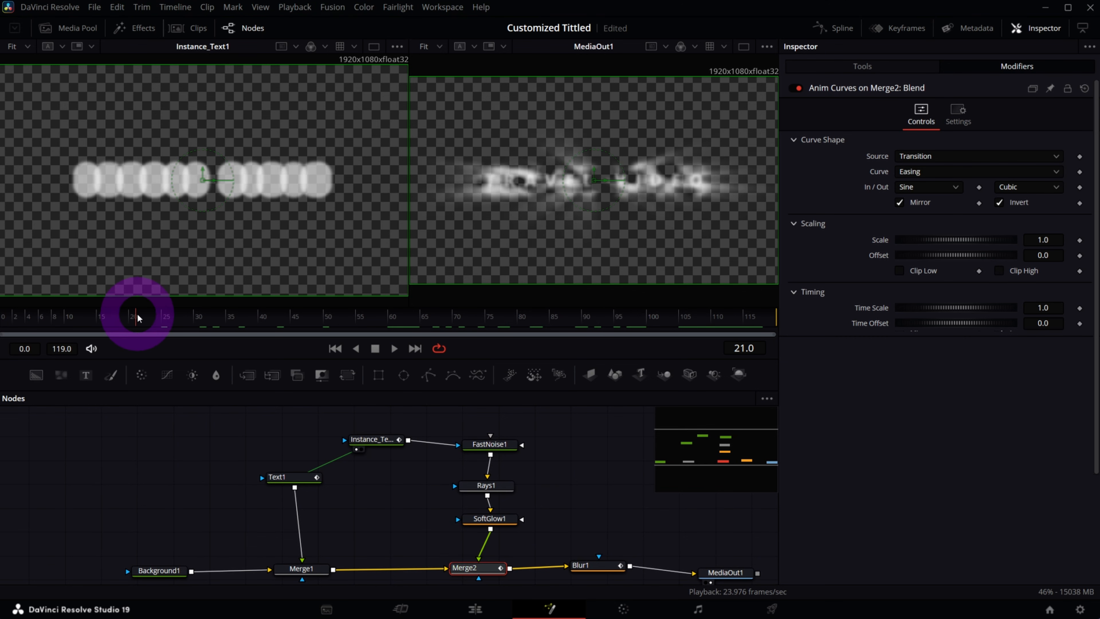
Play the Fade On title over the footage from its start on the Edit page and return to the Fusion page
{"action": "left_click", "coordinate": [476, 610]}
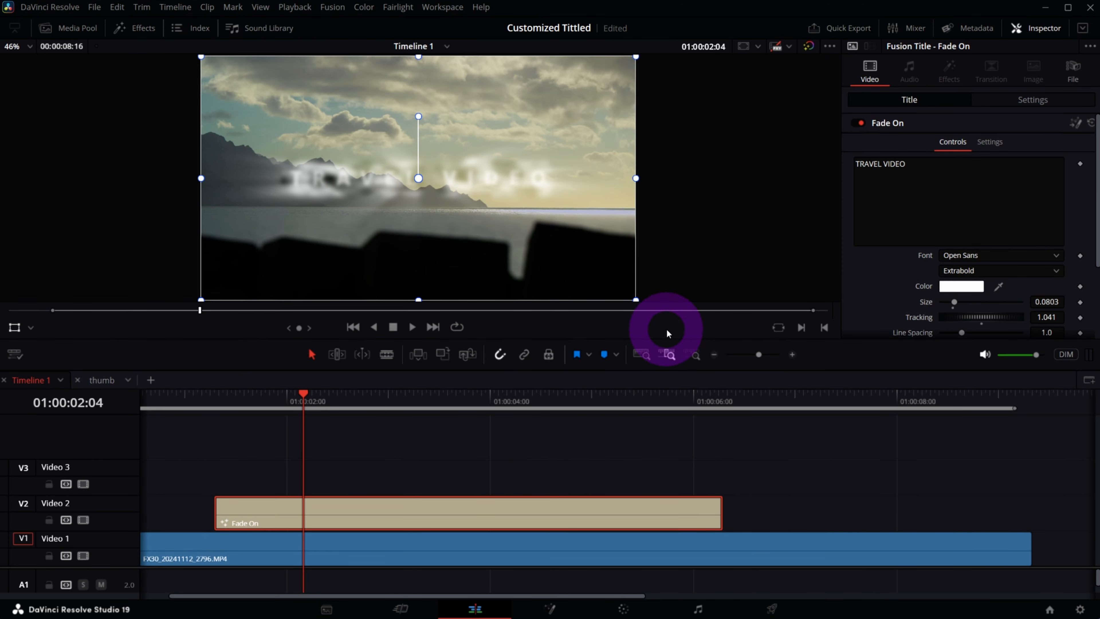
{"action": "left_click", "coordinate": [221, 399]}
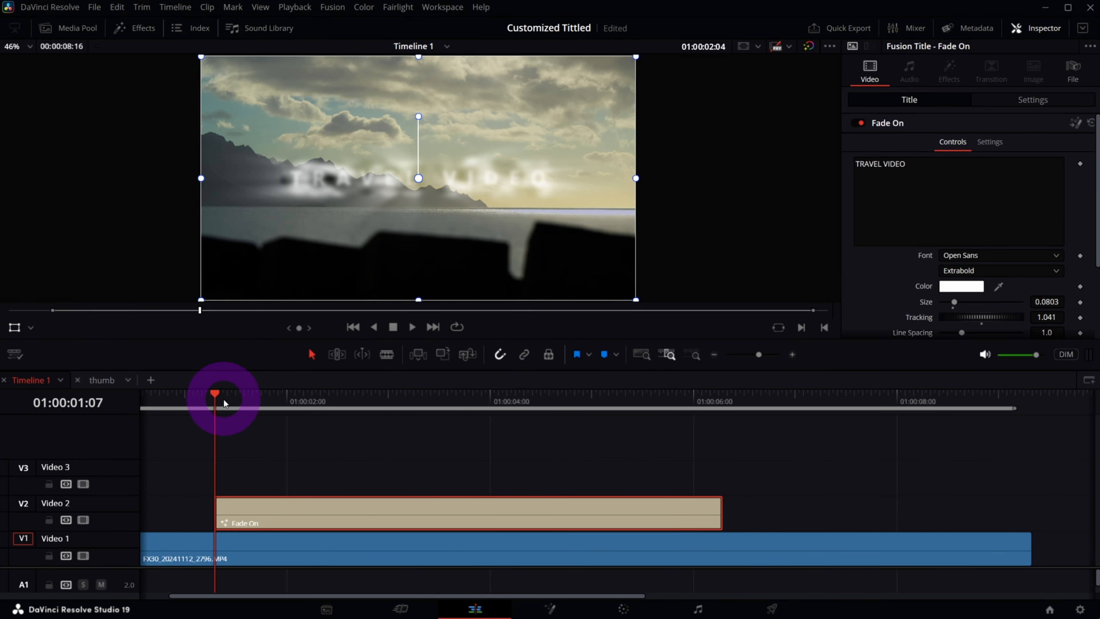
{"action": "key", "text": "space"}
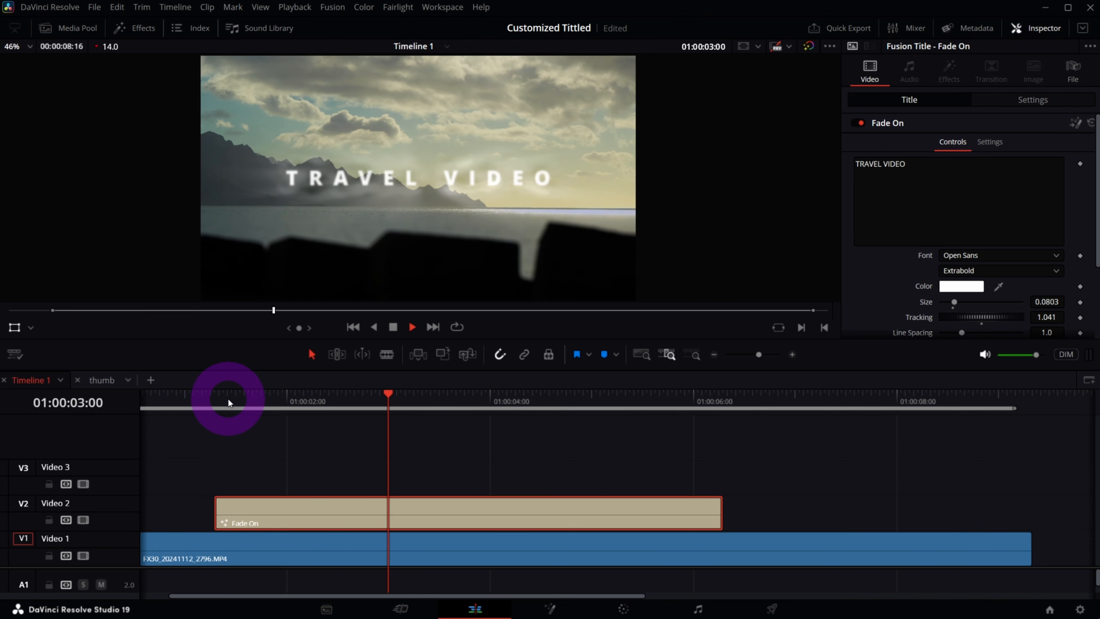
{"action": "left_click", "coordinate": [306, 401]}
{"action": "left_click", "coordinate": [507, 609]}
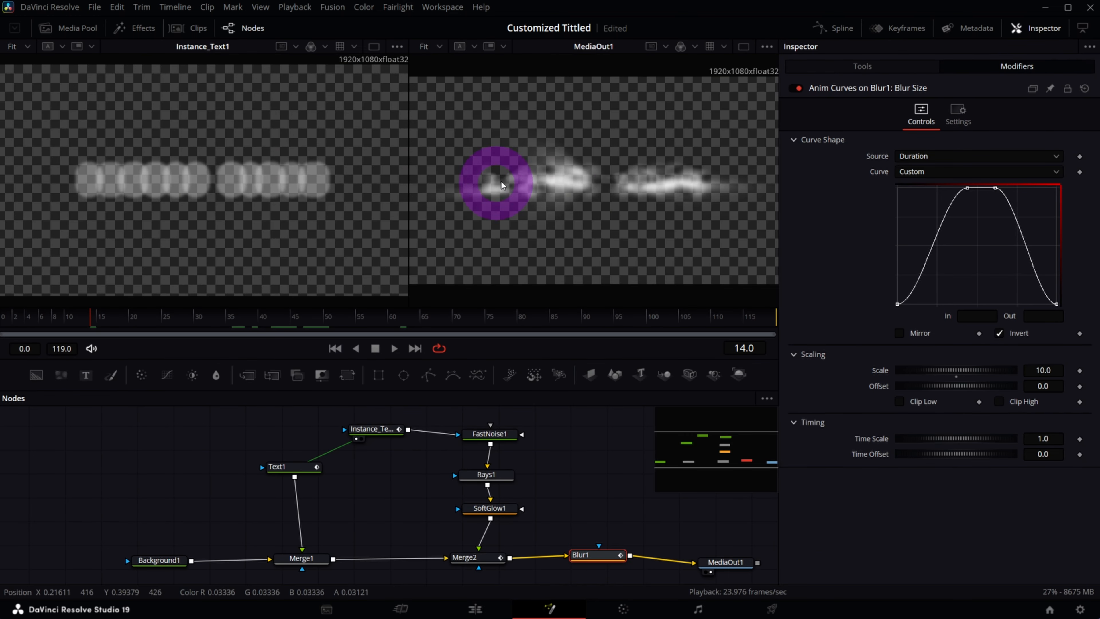
Tint FastNoise1 warm yellow in its color settings and play the title over the footage on the Edit page
{"action": "left_click_drag", "start_coordinate": [705, 449], "coordinate": [711, 450]}
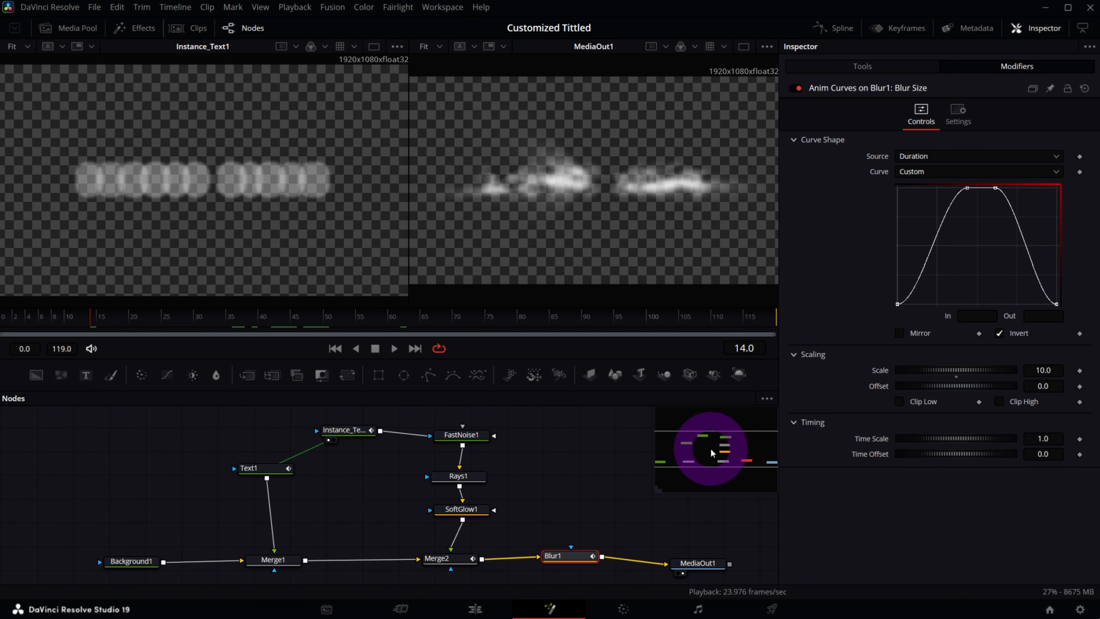
{"action": "left_click", "coordinate": [472, 438]}
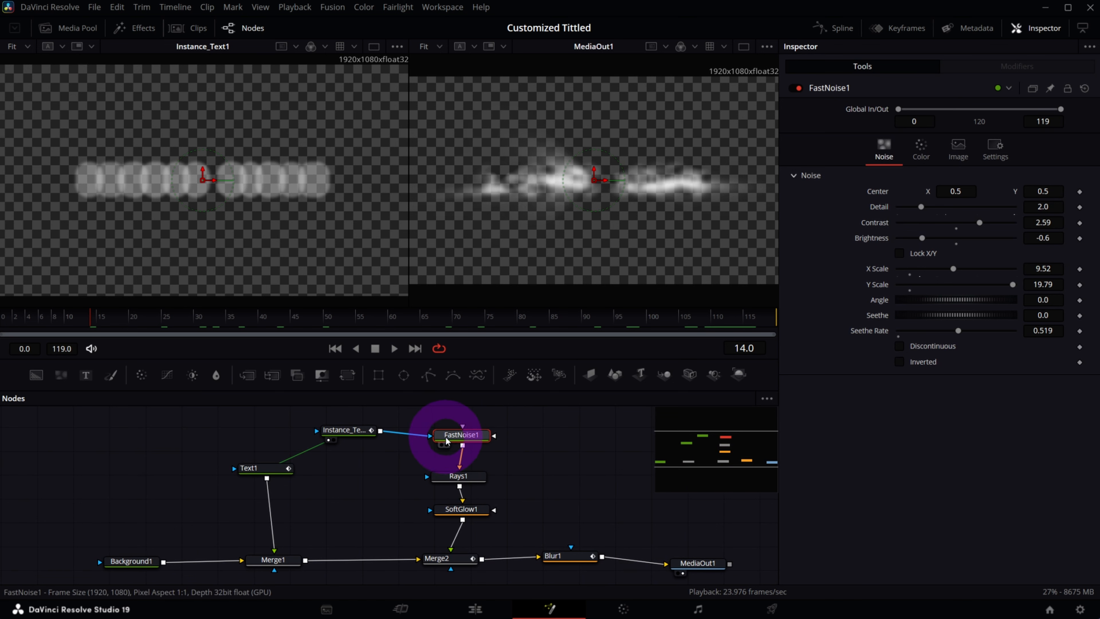
{"action": "left_click", "coordinate": [923, 152]}
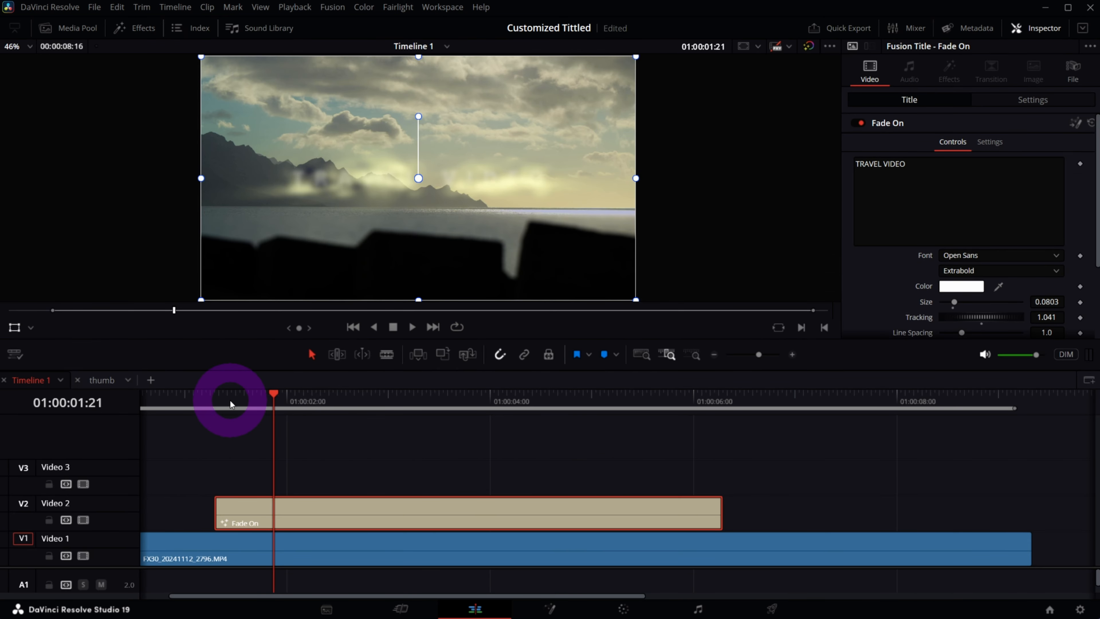
{"action": "key", "text": "space"}
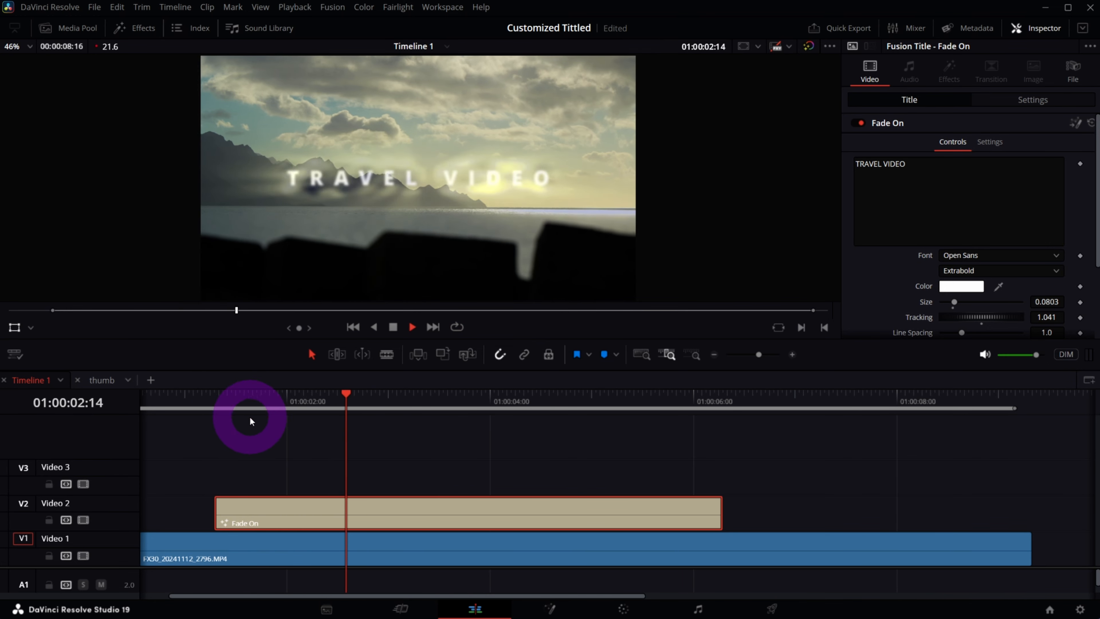